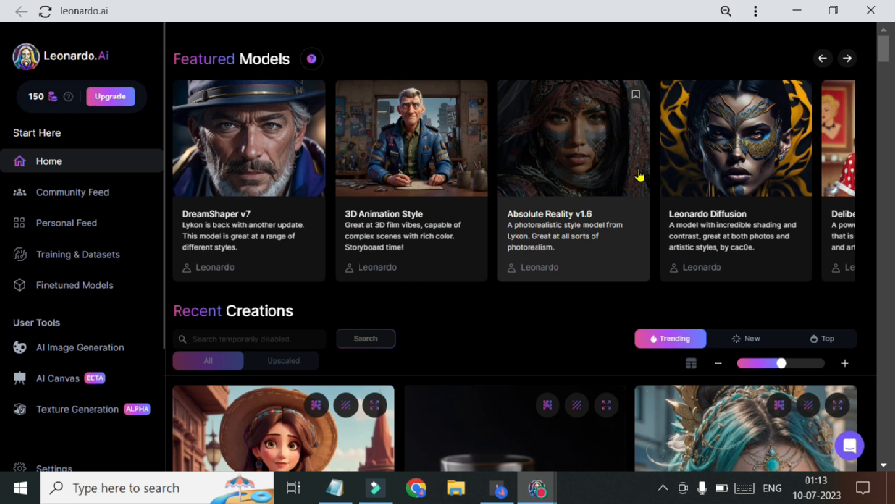
# - Browse the trending images in the home page's Recent Creations and return to the Featured Models
pyautogui.scroll(-9, 640, 177)
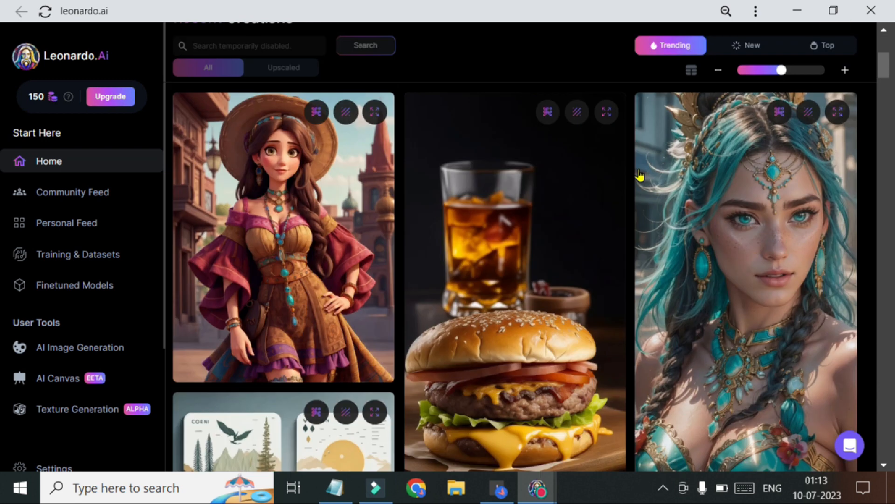
pyautogui.scroll(4, 640, 176)
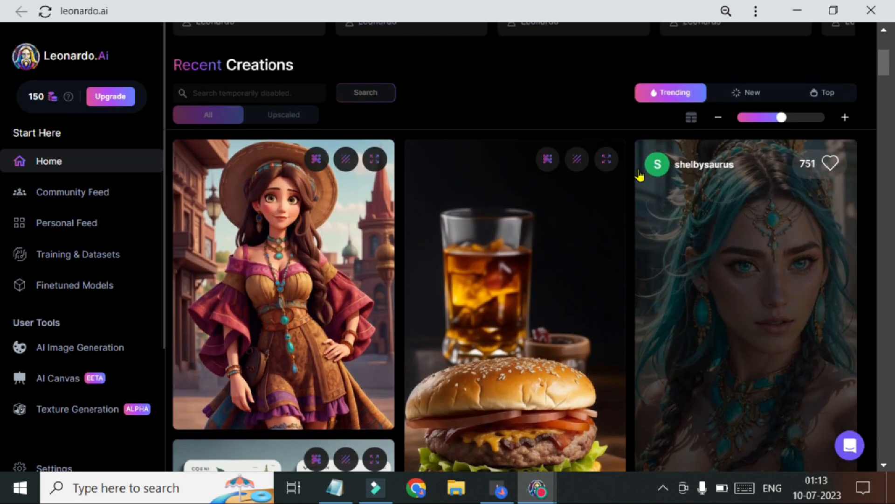
pyautogui.scroll(5, 640, 176)
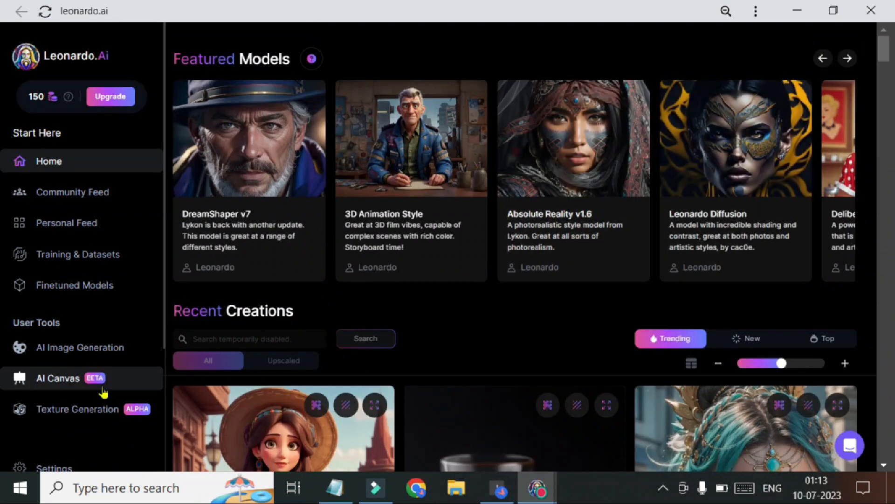
# - Open the AI Image Generation tool and examine the previously generated images and their prompts in the generation history
pyautogui.click(108, 346)
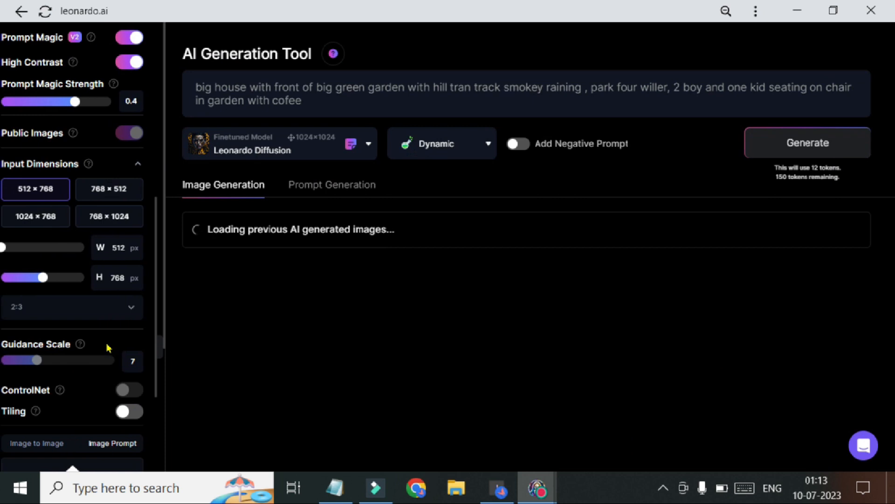
pyautogui.scroll(-2, 446, 289)
pyautogui.scroll(-2, 447, 289)
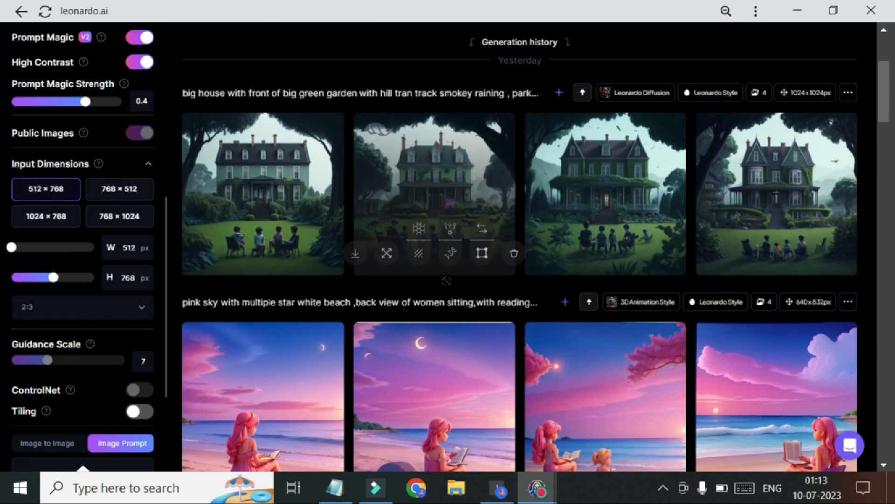
pyautogui.scroll(4, 447, 179)
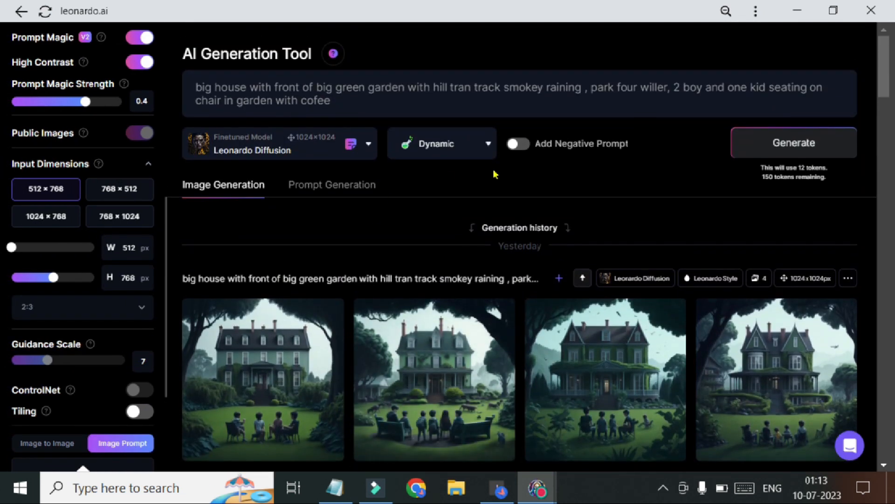
pyautogui.scroll(-15, 585, 162)
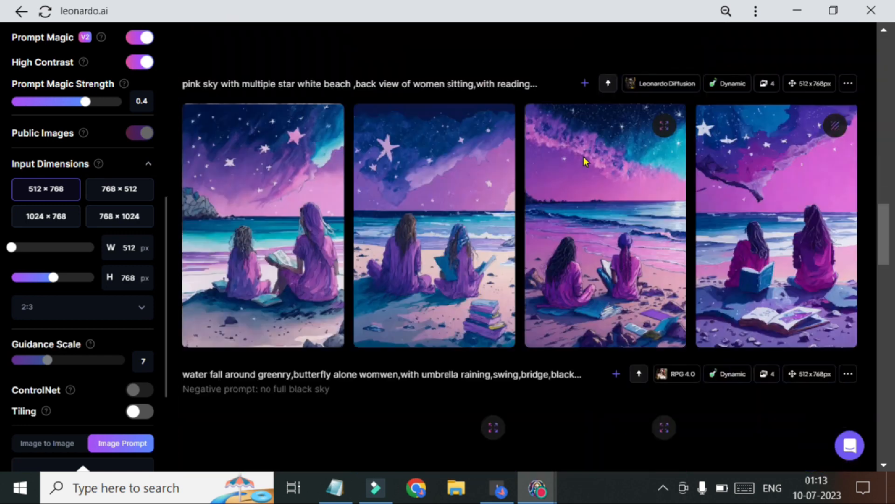
pyautogui.scroll(-12, 450, 344)
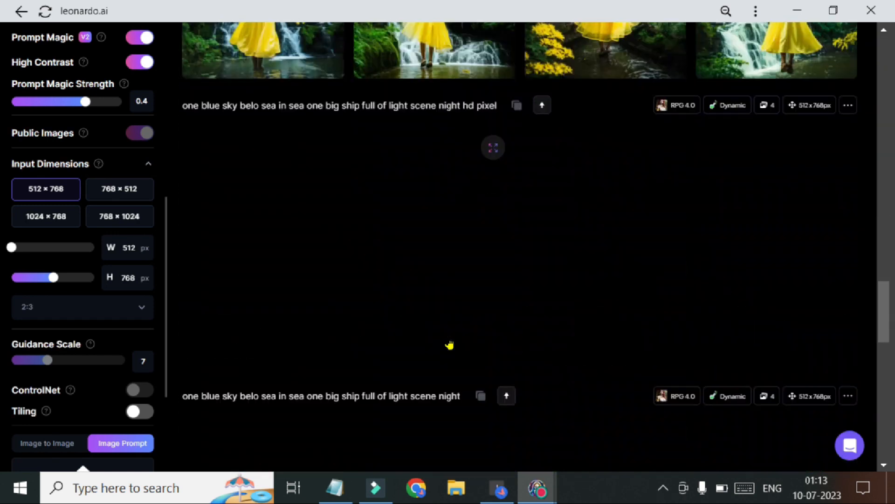
pyautogui.scroll(2, 450, 343)
pyautogui.scroll(4, 450, 369)
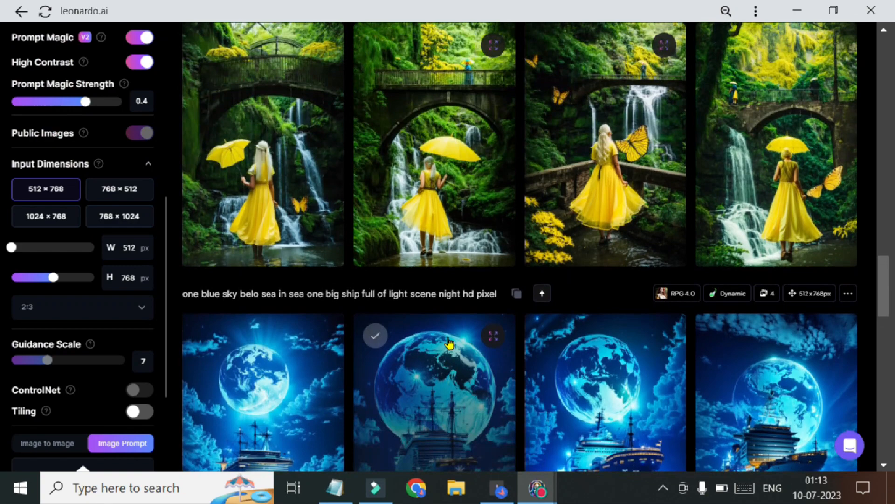
pyautogui.scroll(-3, 788, 247)
pyautogui.scroll(-10, 784, 259)
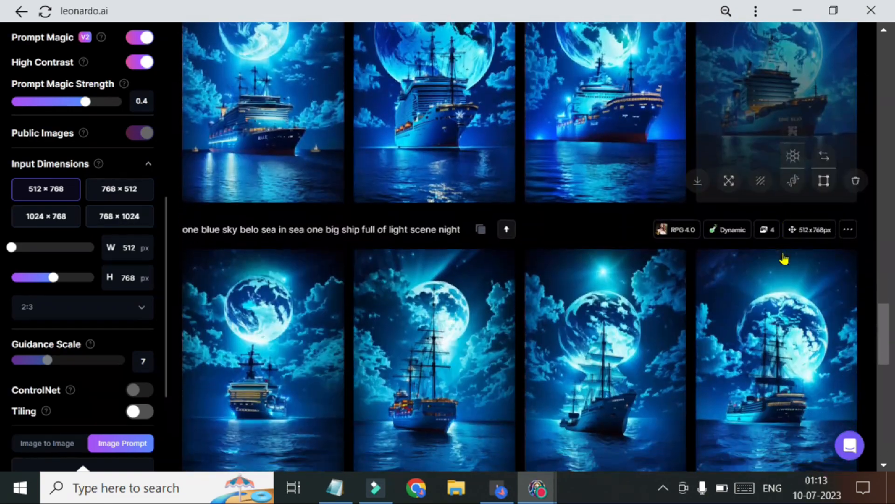
pyautogui.scroll(-9, 785, 259)
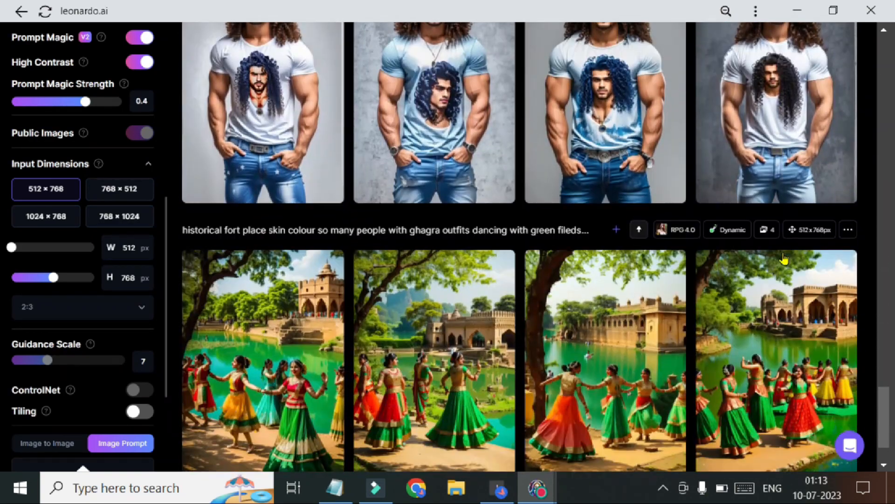
pyautogui.scroll(20, 784, 259)
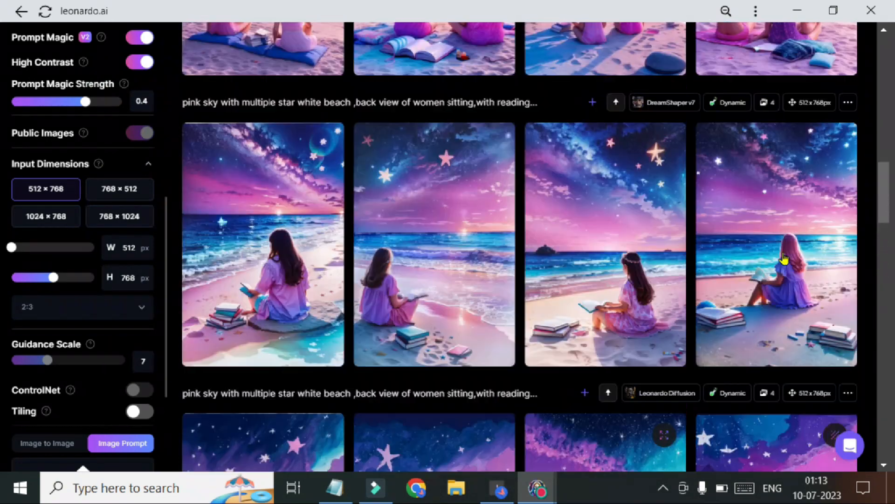
# - Return to the home page, view the AI Canvas editor, and exit it
pyautogui.click(20, 12)
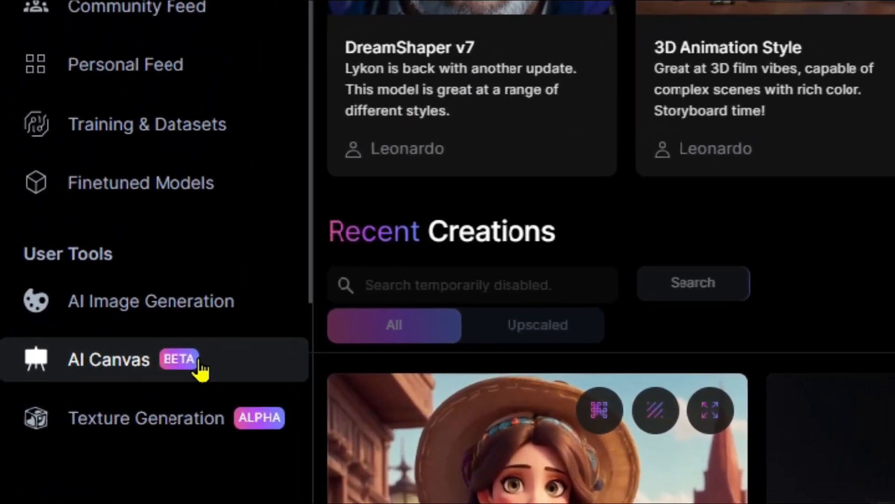
pyautogui.click(169, 375)
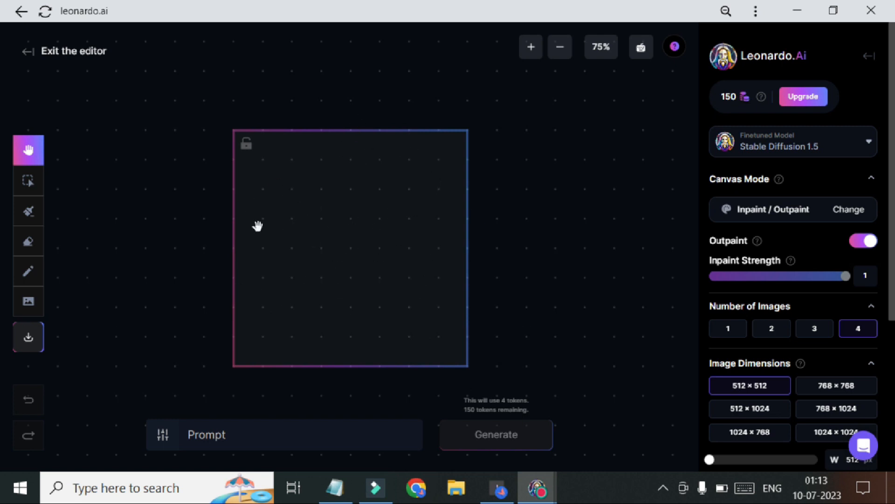
pyautogui.click(35, 60)
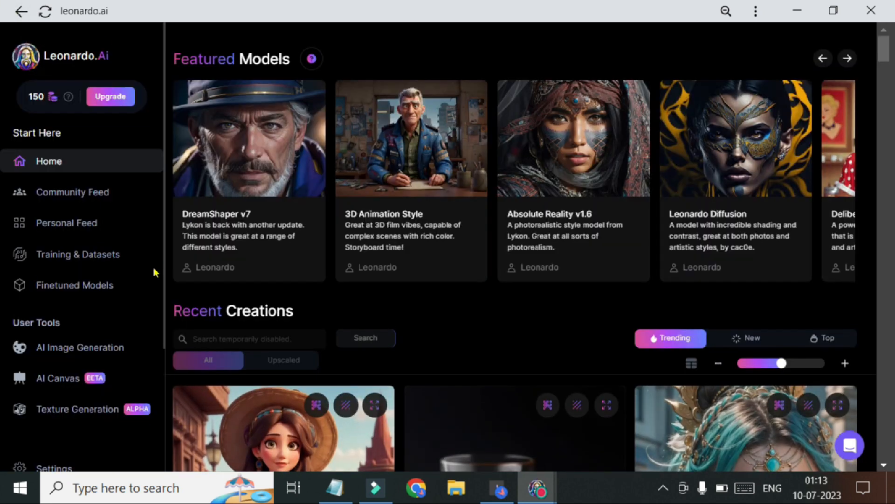
# - View the new object upload form in the 3D Texture Generation tool and cancel the upload
pyautogui.click(80, 419)
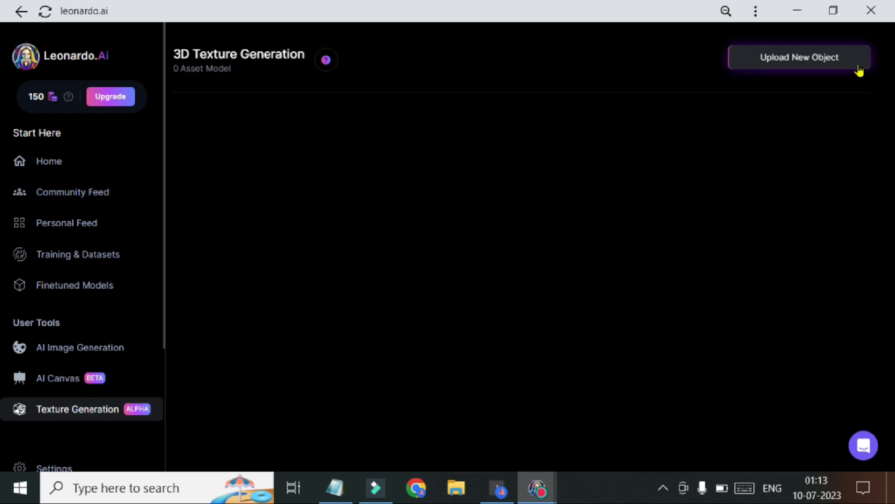
pyautogui.click(822, 67)
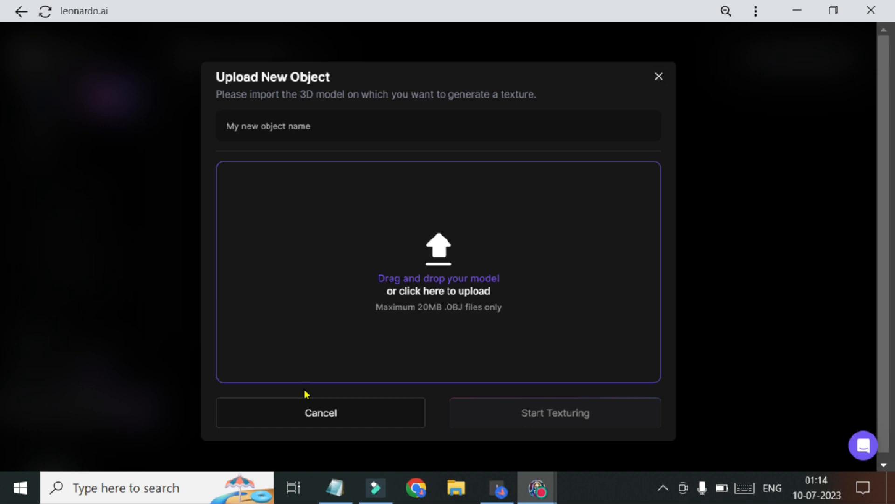
pyautogui.click(308, 414)
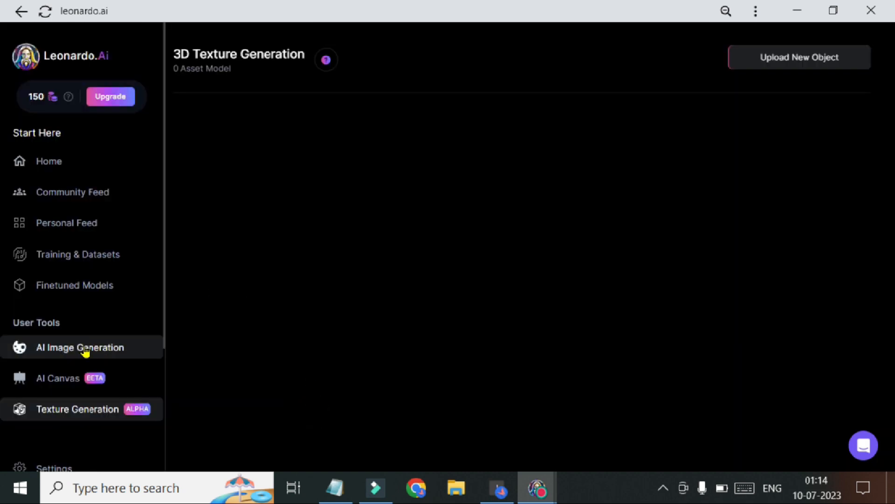
# - Open the AI Image Generation tool and clear the existing text from its prompt
pyautogui.click(84, 353)
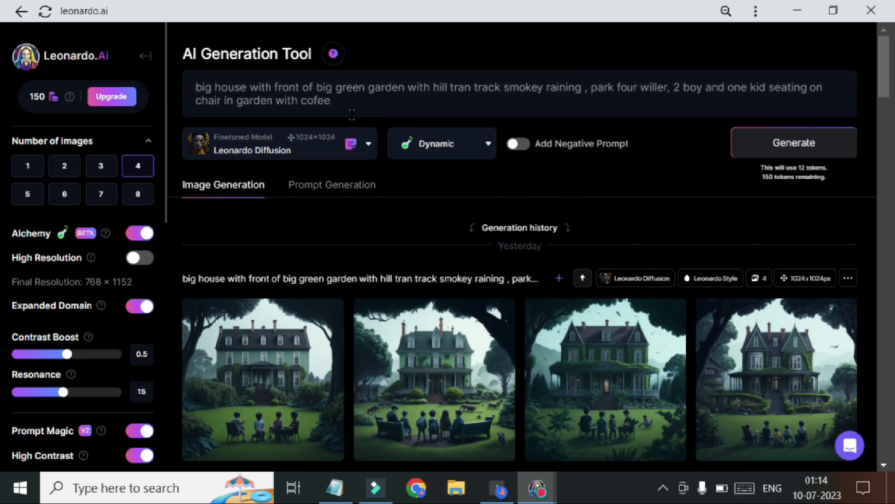
pyautogui.moveTo(345, 111); pyautogui.dragTo(185, 85)
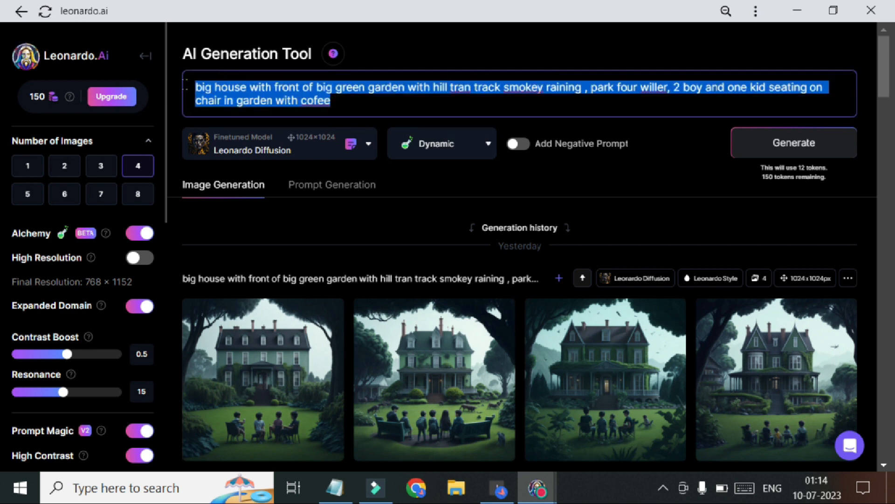
pyautogui.press('BackSpace')
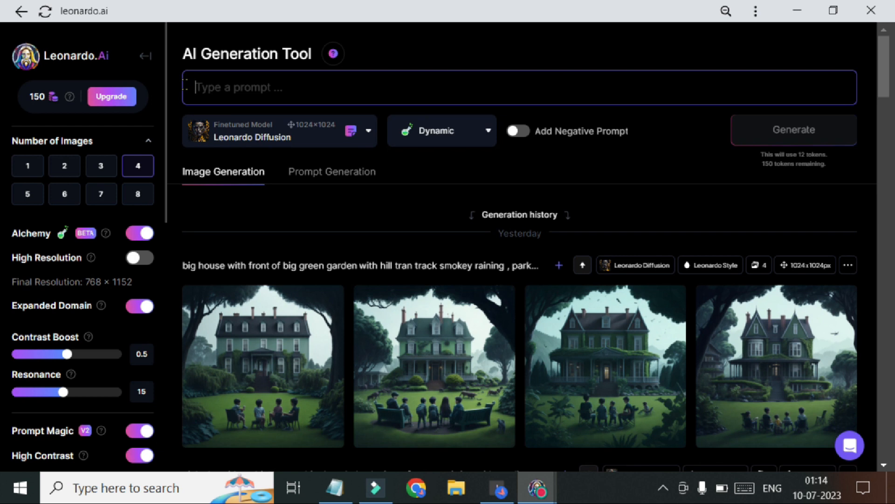
# - Set the number of prompts to generate to 6 in Prompt Generation and return to Image Generation
pyautogui.click(344, 173)
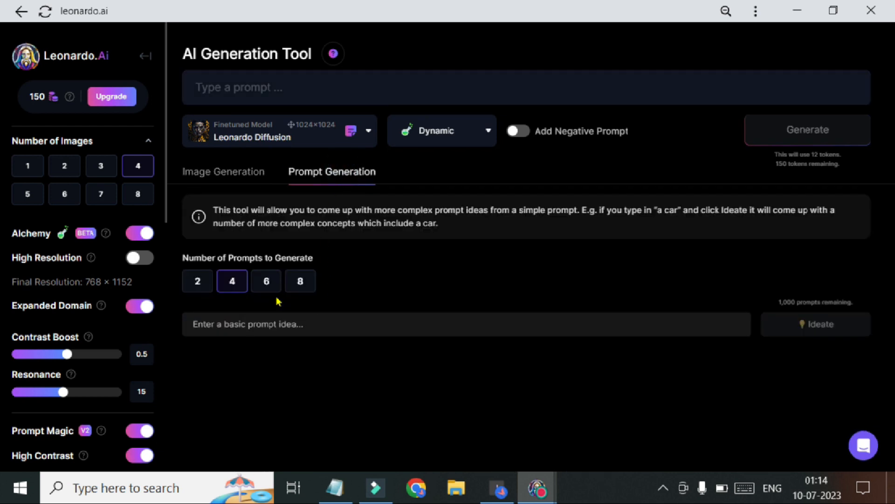
pyautogui.click(272, 281)
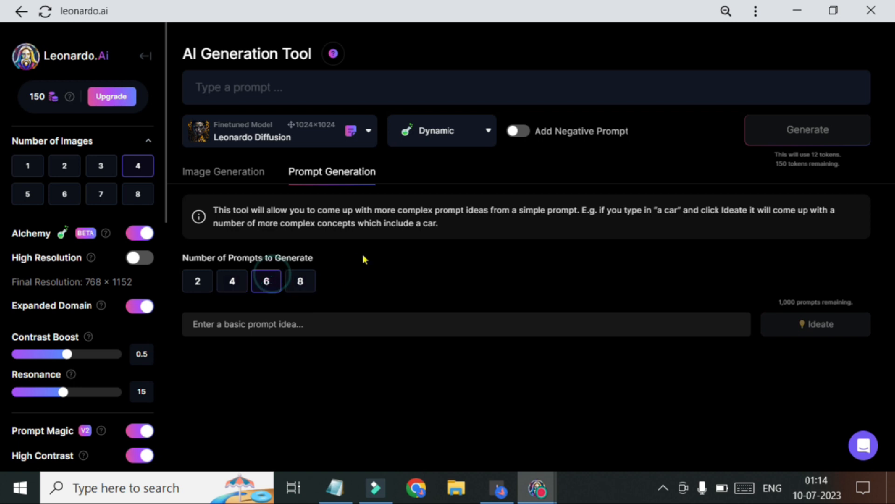
pyautogui.click(236, 174)
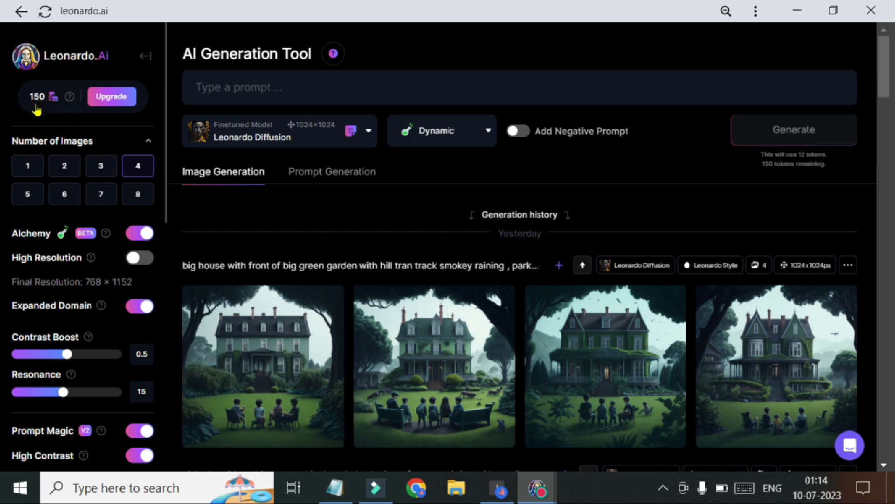
# - Examine the subscription plans, highlighting the Free plan's price, and return to the image generation tool
pyautogui.click(113, 100)
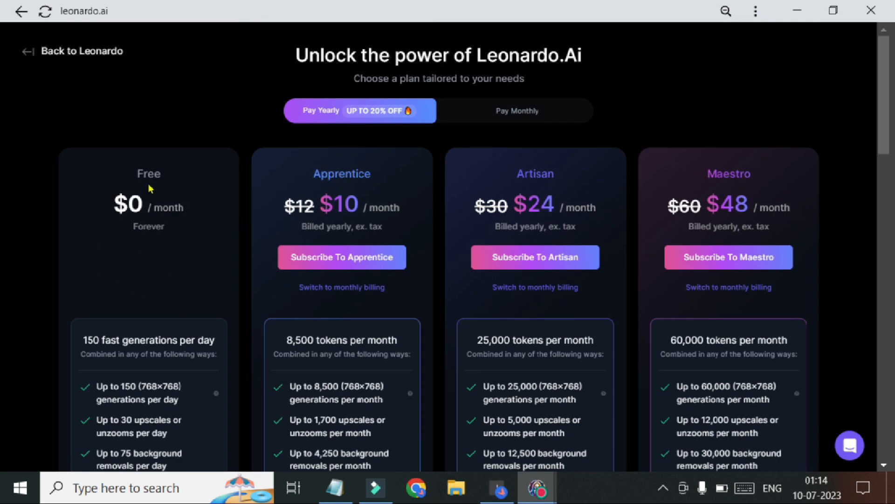
pyautogui.moveTo(115, 198); pyautogui.dragTo(170, 227)
pyautogui.click(192, 252)
pyautogui.click(30, 60)
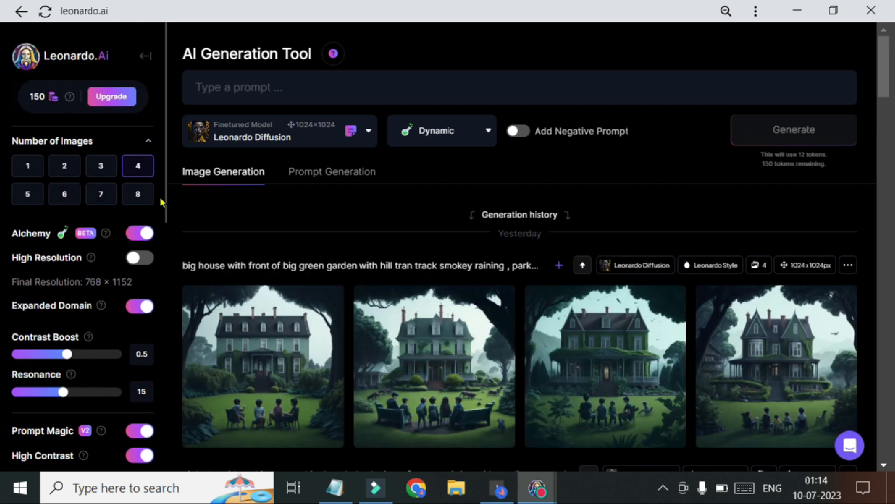
# - Collapse and expand the Number of Images options, try 6 and 8, and set the number to 4
pyautogui.click(147, 143)
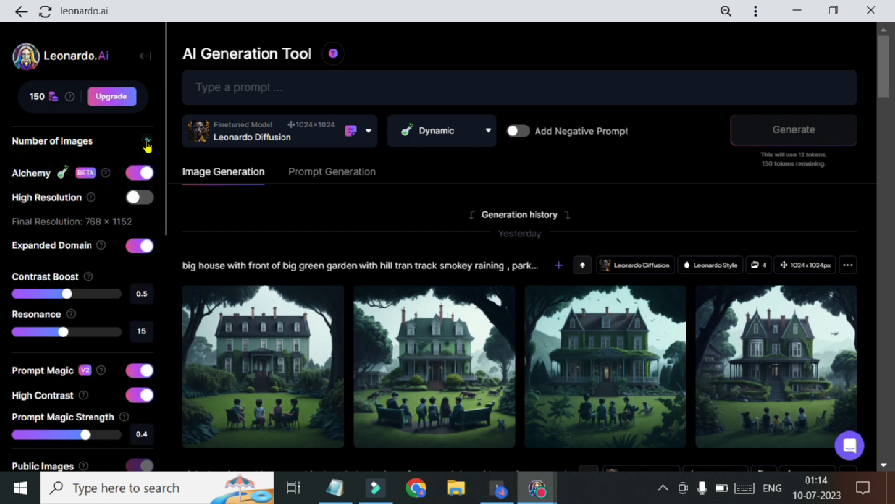
pyautogui.click(146, 143)
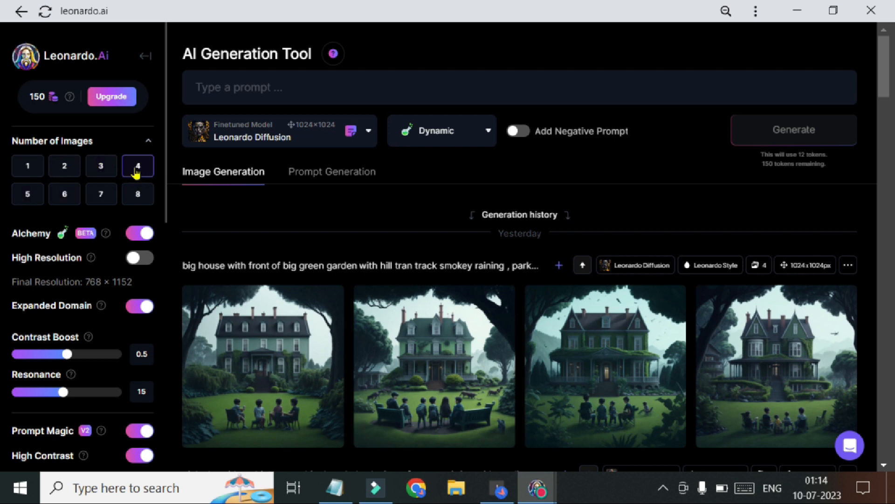
pyautogui.click(59, 196)
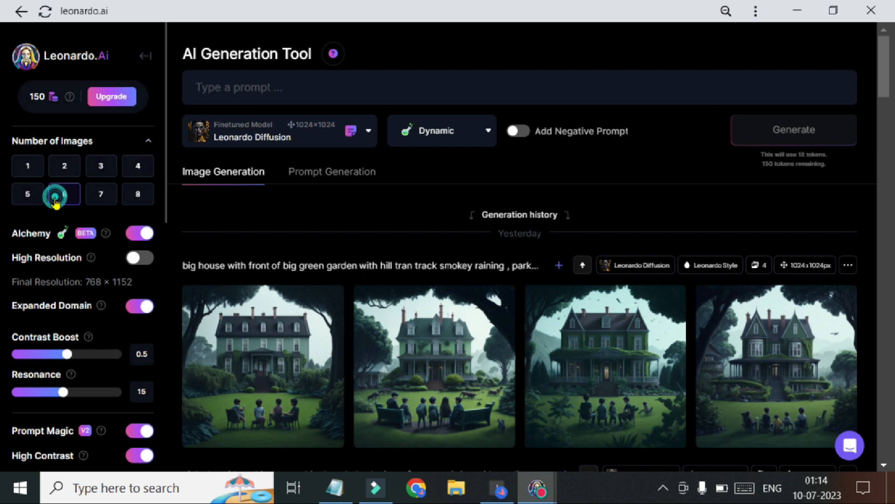
pyautogui.click(125, 195)
pyautogui.click(132, 164)
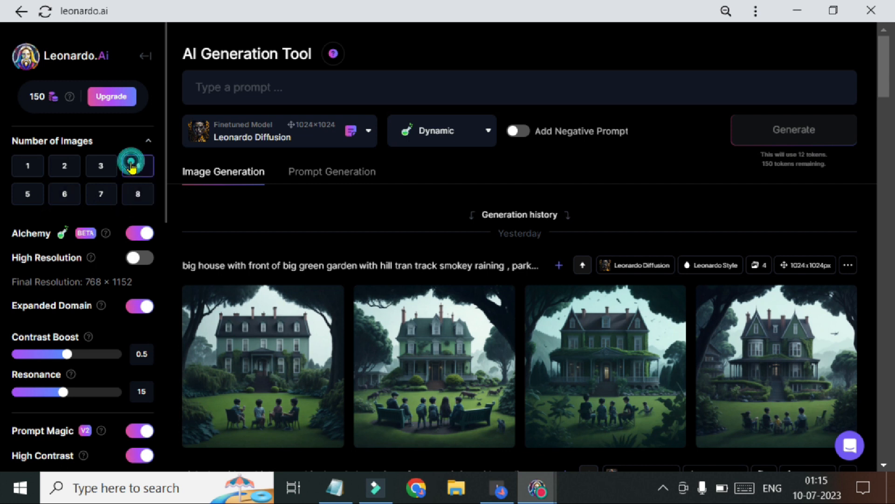
# - Read the help text for the Alchemy option and try to switch Alchemy off
pyautogui.scroll(-1, 98, 273)
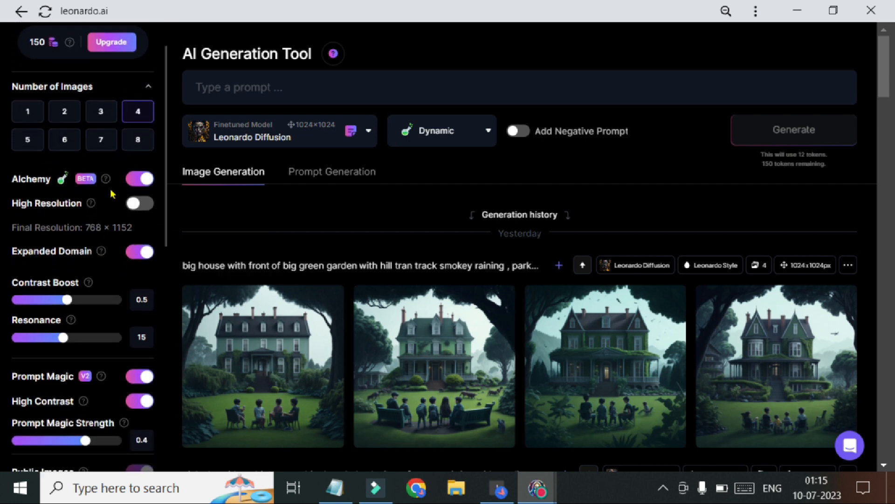
pyautogui.moveTo(107, 185)
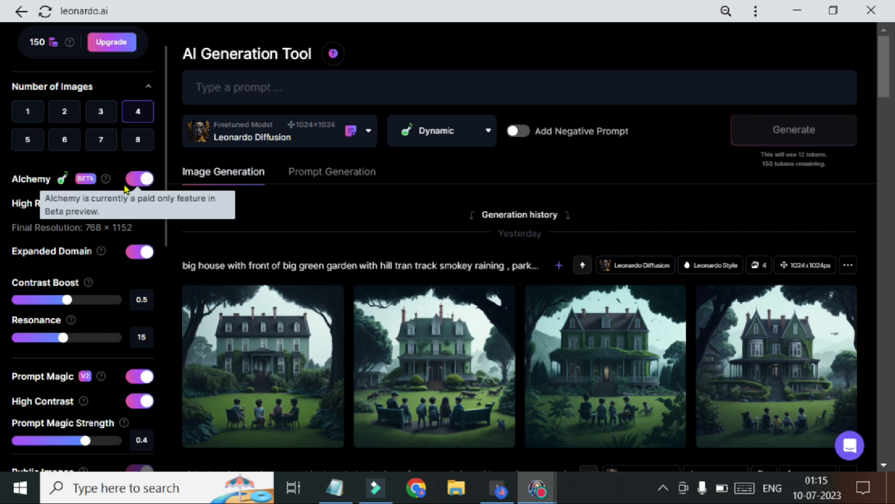
pyautogui.click(124, 186)
pyautogui.click(127, 182)
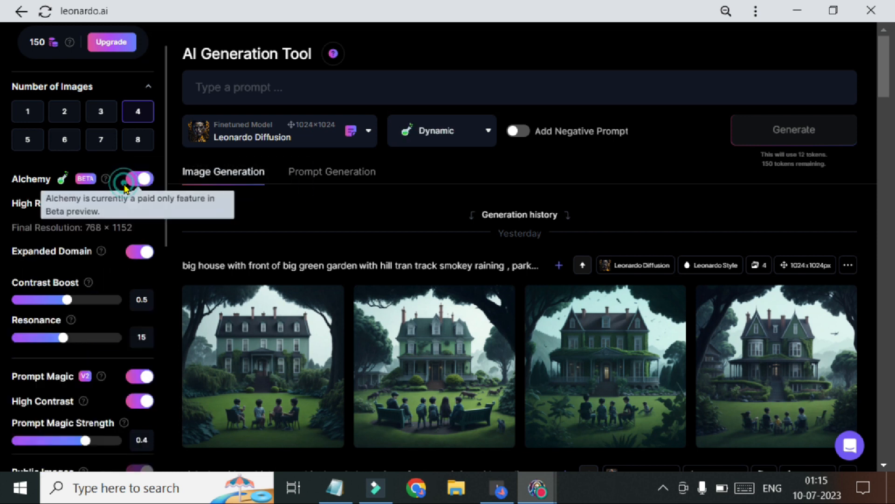
# - Review the available image style presets and close the list with Dynamic still selected
pyautogui.click(488, 135)
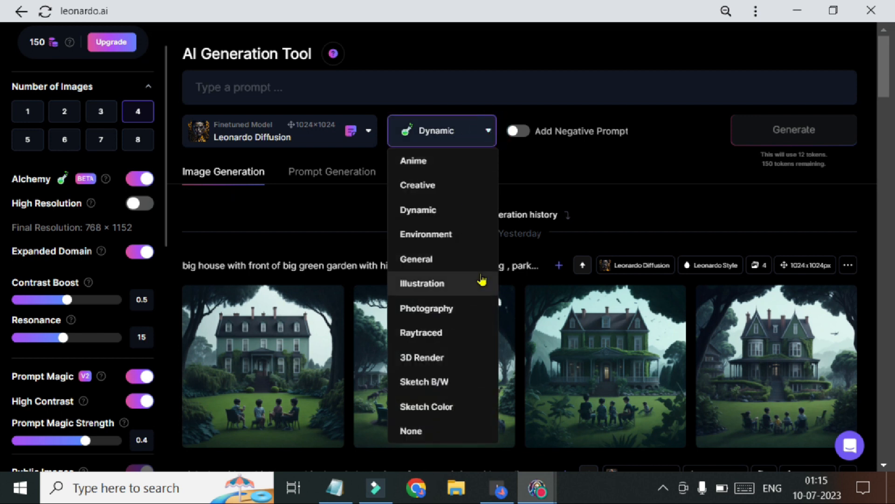
pyautogui.scroll(-3, 467, 373)
pyautogui.scroll(3, 466, 373)
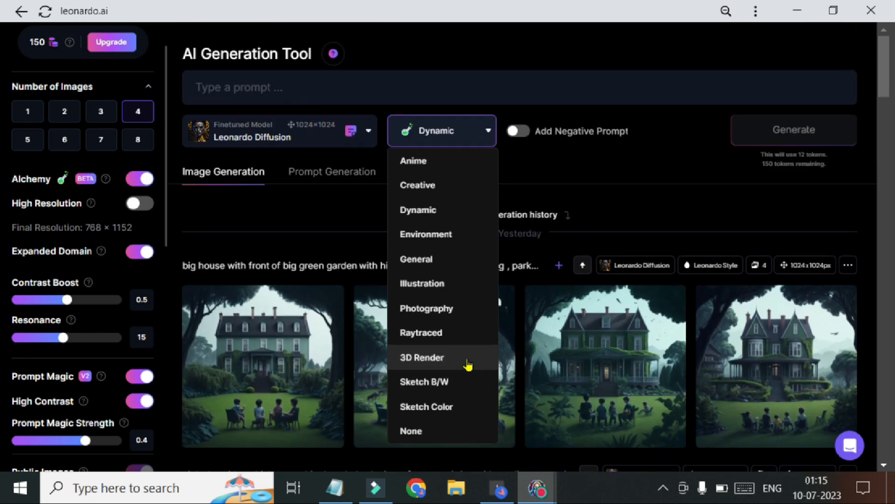
pyautogui.click(479, 134)
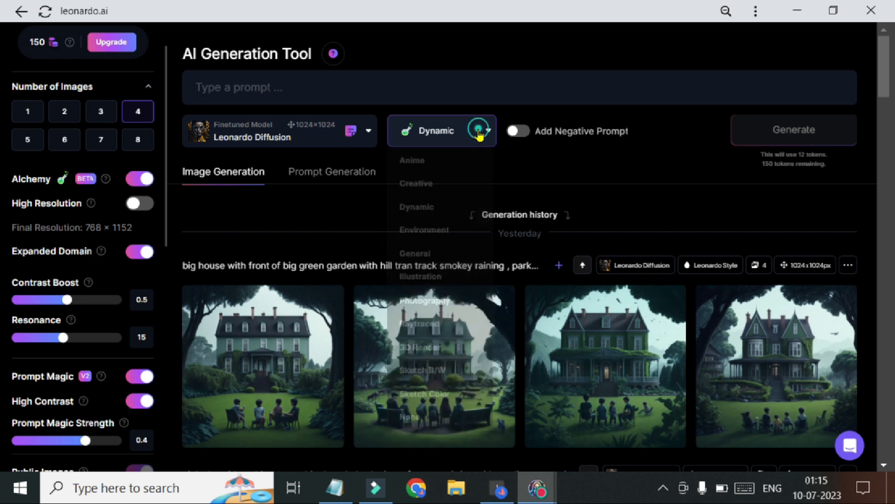
# - View the Prompt Generation page and return to the generation history in Image Generation
pyautogui.click(374, 178)
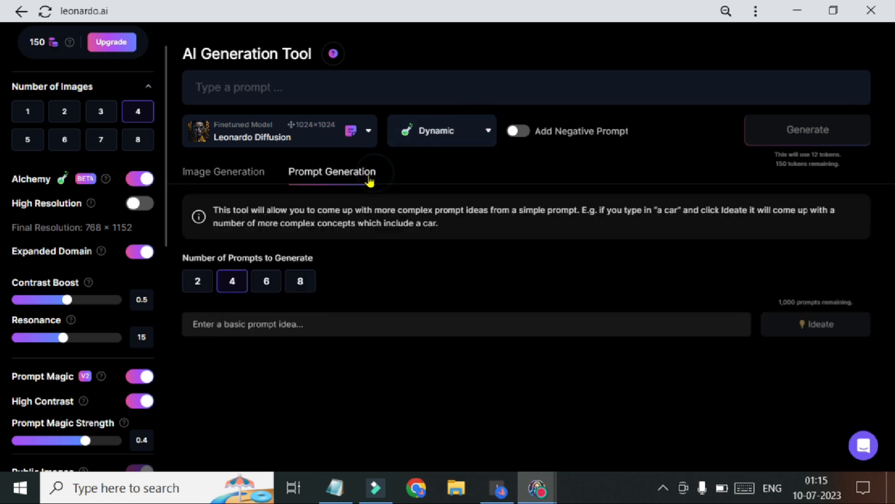
pyautogui.click(250, 186)
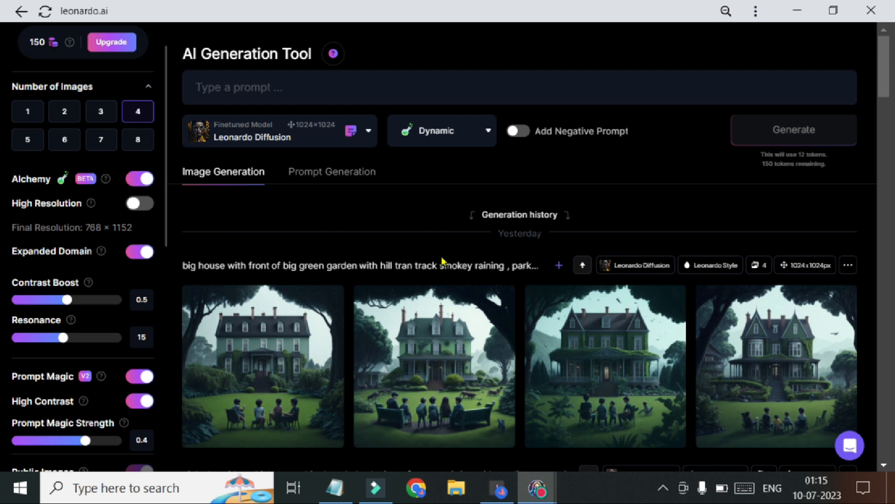
pyautogui.click(539, 214)
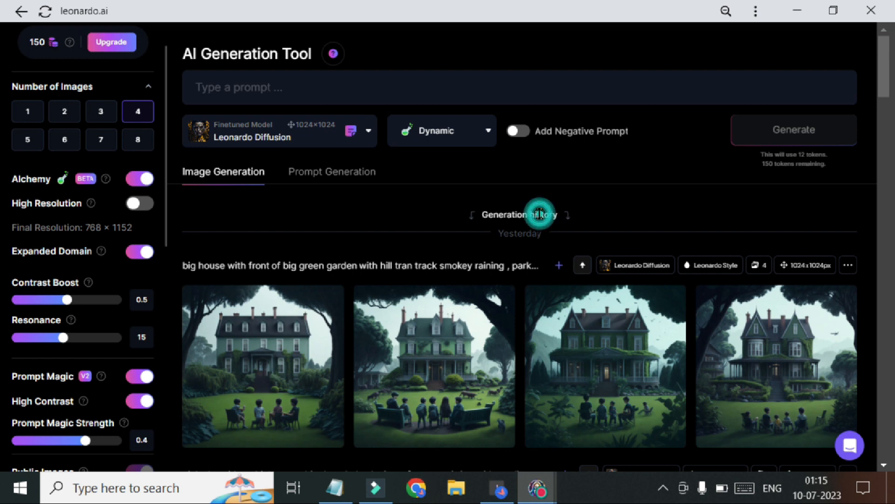
# - Enable Add Negative Prompt and High Resolution, choosing to leave High Resolution on
pyautogui.click(520, 134)
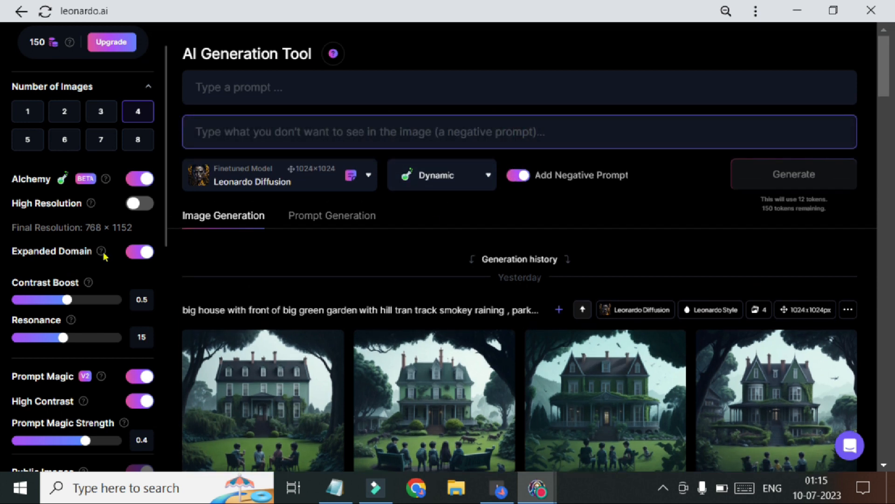
pyautogui.click(137, 205)
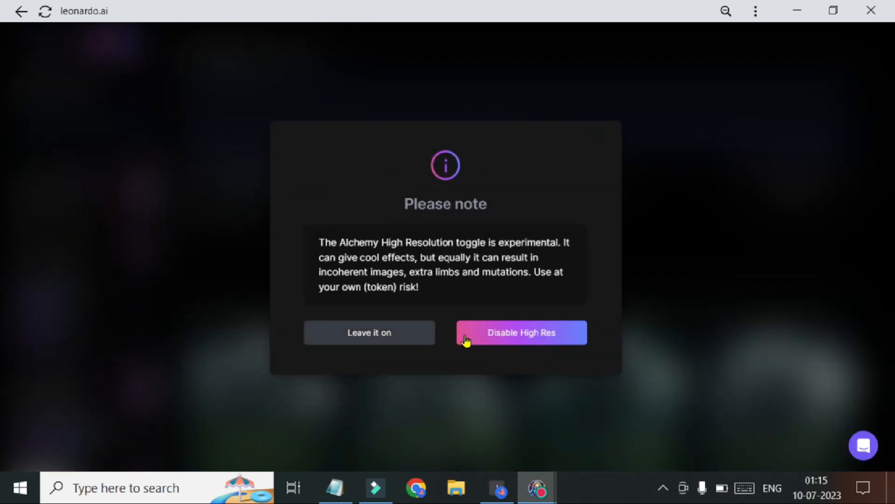
pyautogui.click(382, 341)
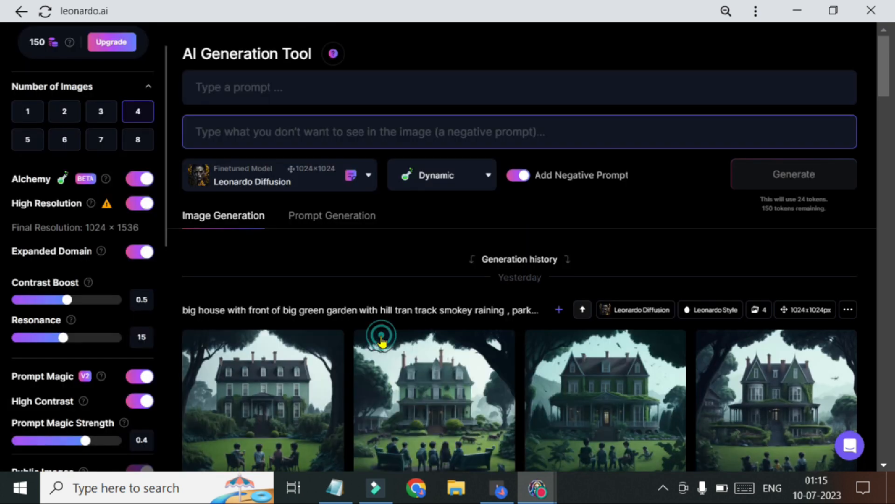
# - Enlarge the page to 100% and read the help text for the Expanded Domain option
pyautogui.moveTo(99, 254)
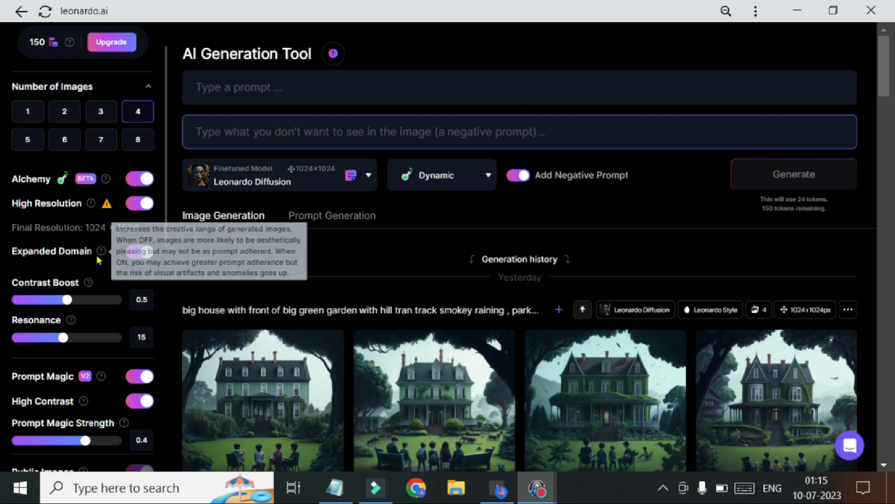
pyautogui.hotkey('ctrl', '+')
pyautogui.hotkey('ctrl', '+')
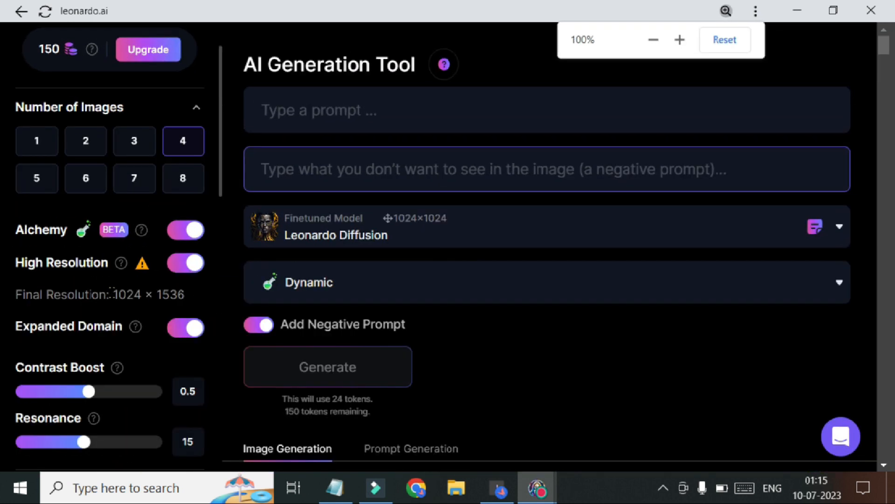
pyautogui.moveTo(136, 327)
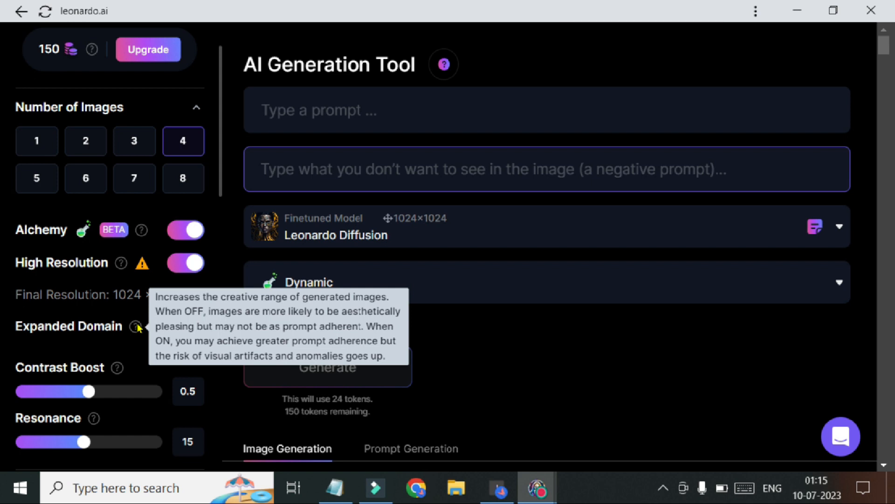
# - Reduce the page zoom to 80% and switch Expanded Domain off and back on
pyautogui.hotkey('ctrl', '-')
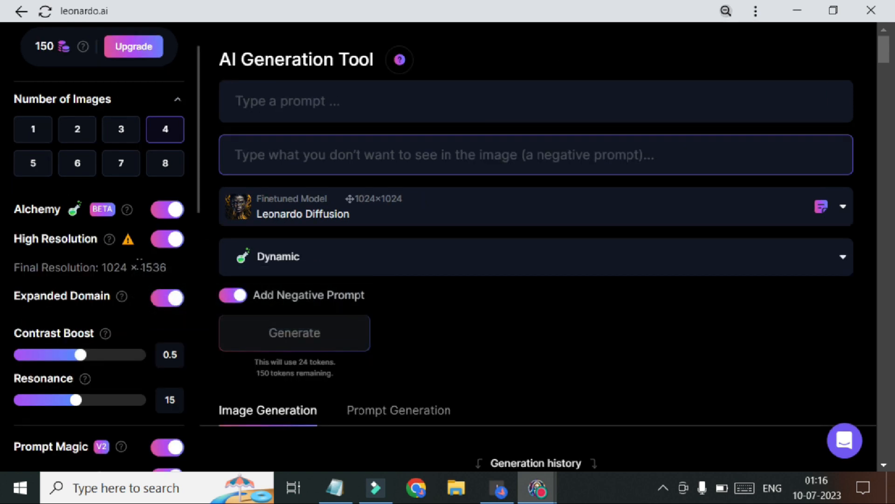
pyautogui.scroll(-3, 125, 274)
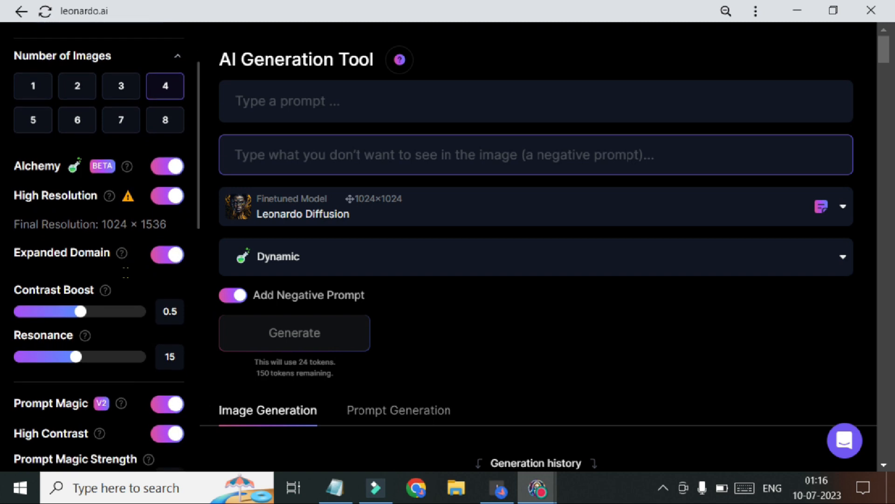
pyautogui.click(159, 189)
pyautogui.hotkey('ctrl', '-')
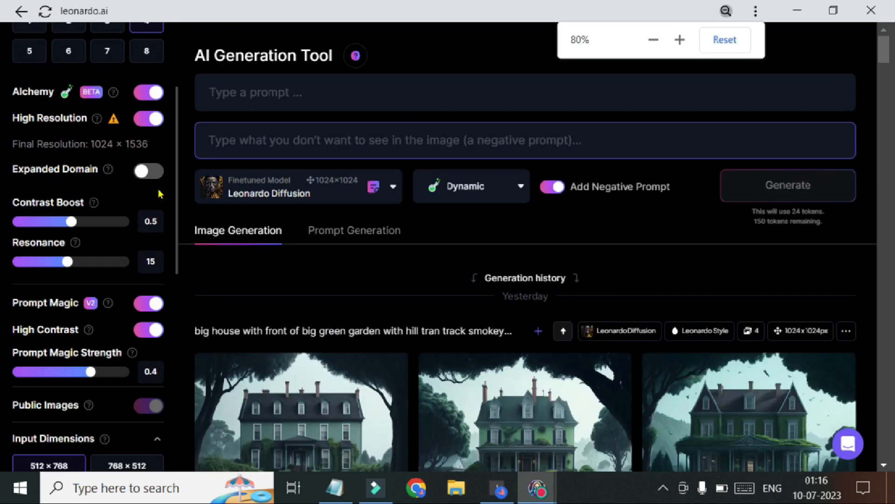
pyautogui.click(148, 171)
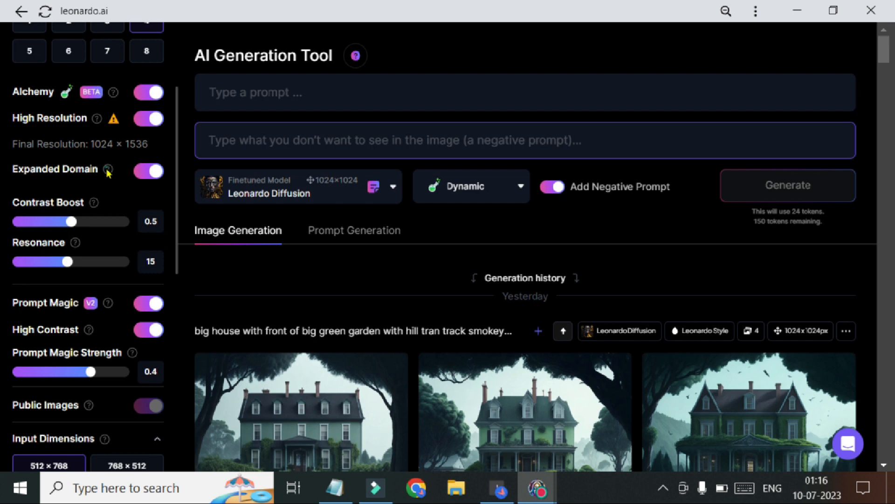
pyautogui.moveTo(107, 170)
# - Set Contrast Boost to 1 and Resonance to 16, consulting the help text for each
pyautogui.moveTo(71, 222); pyautogui.dragTo(139, 224)
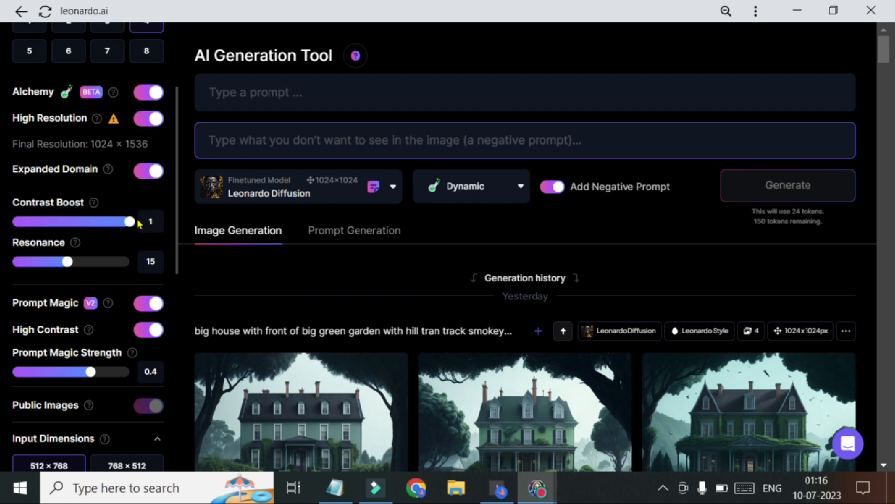
pyautogui.moveTo(98, 205)
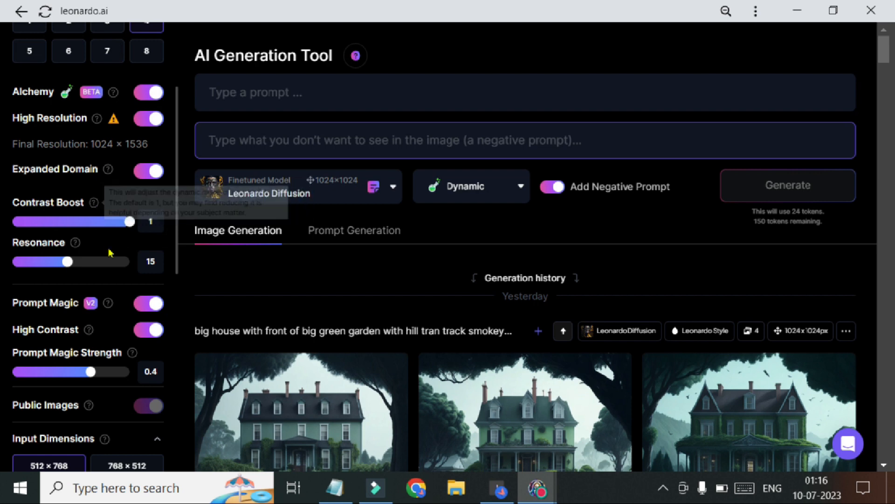
pyautogui.moveTo(131, 224)
pyautogui.mouseDown()
pyautogui.moveTo(62, 238)
pyautogui.moveTo(129, 232)
pyautogui.mouseUp()
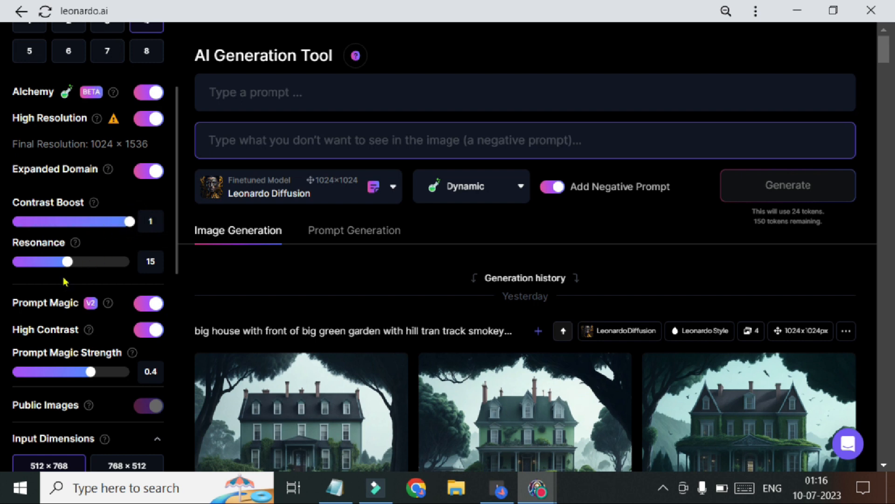
pyautogui.moveTo(74, 249)
pyautogui.moveTo(77, 268)
pyautogui.mouseDown()
pyautogui.moveTo(134, 261)
pyautogui.moveTo(70, 263)
pyautogui.mouseUp()
# - Check the Prompt Magic help and switch Prompt Magic off and back on
pyautogui.scroll(-2, 88, 301)
pyautogui.scroll(-1, 88, 301)
pyautogui.moveTo(106, 168)
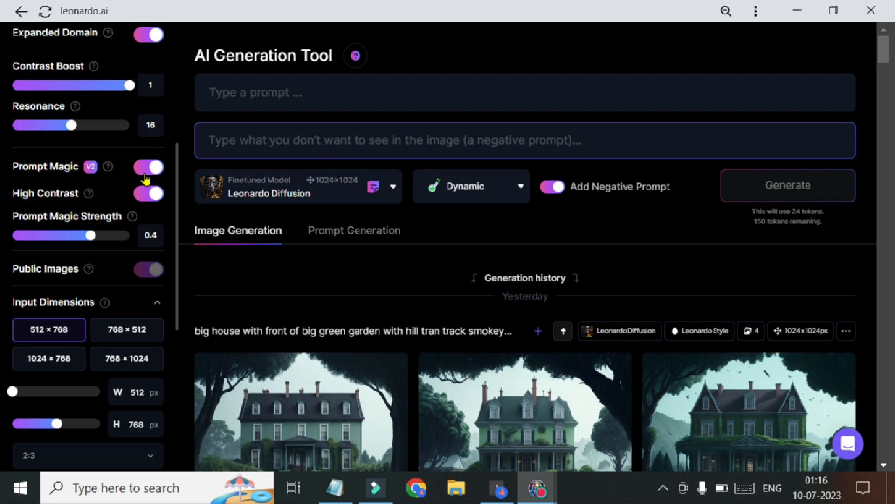
pyautogui.click(146, 172)
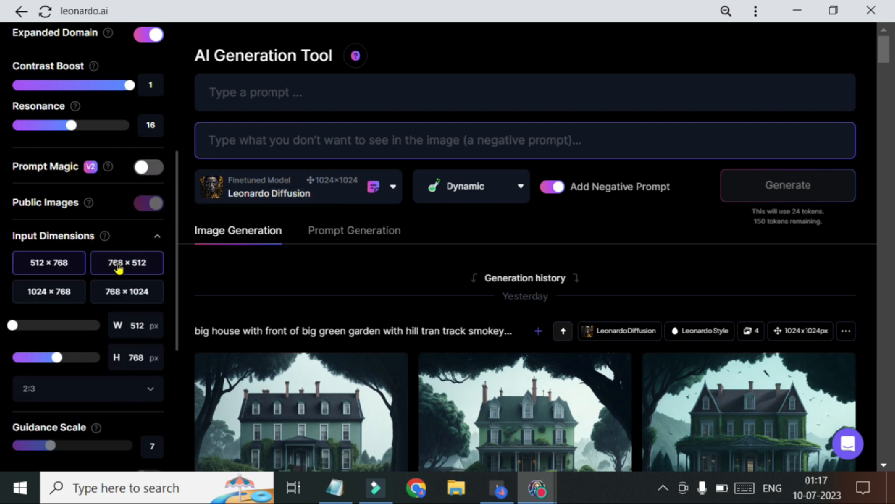
pyautogui.click(150, 172)
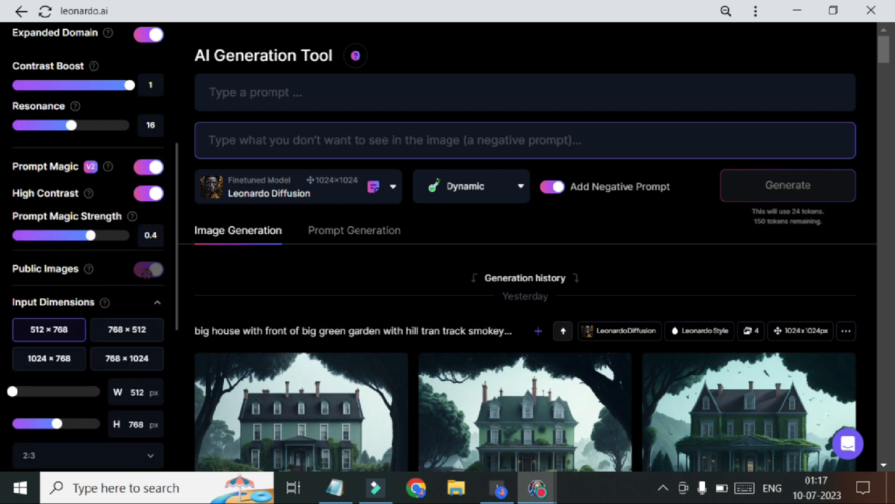
# - Try the input dimensions 768 × 512 and 1024 × 768, return to 512 × 768, and glance through the generation history
pyautogui.scroll(-2, 136, 252)
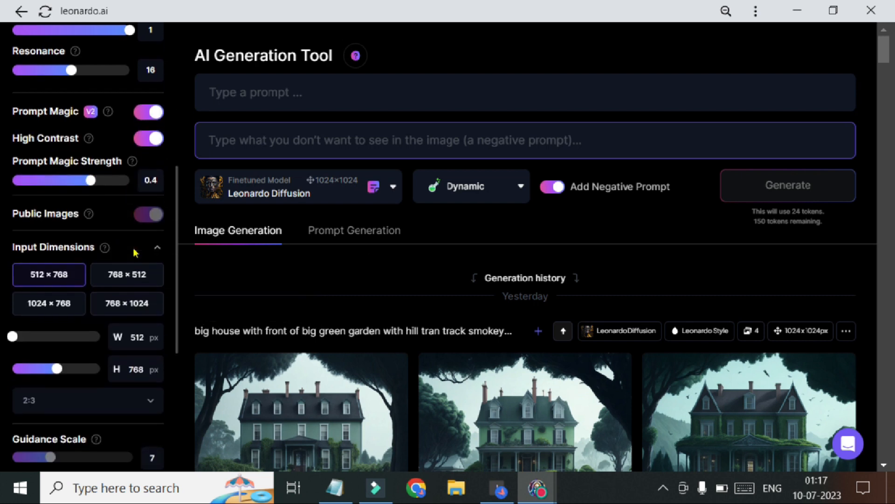
pyautogui.scroll(-3, 136, 252)
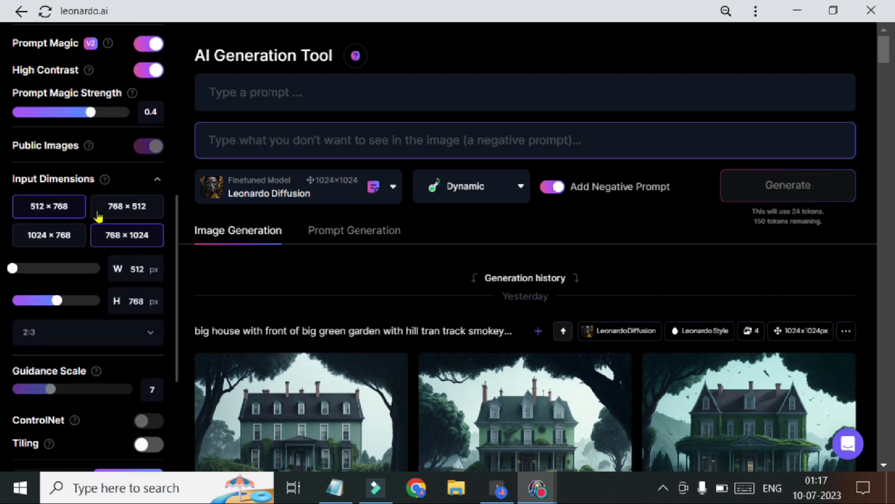
pyautogui.click(125, 208)
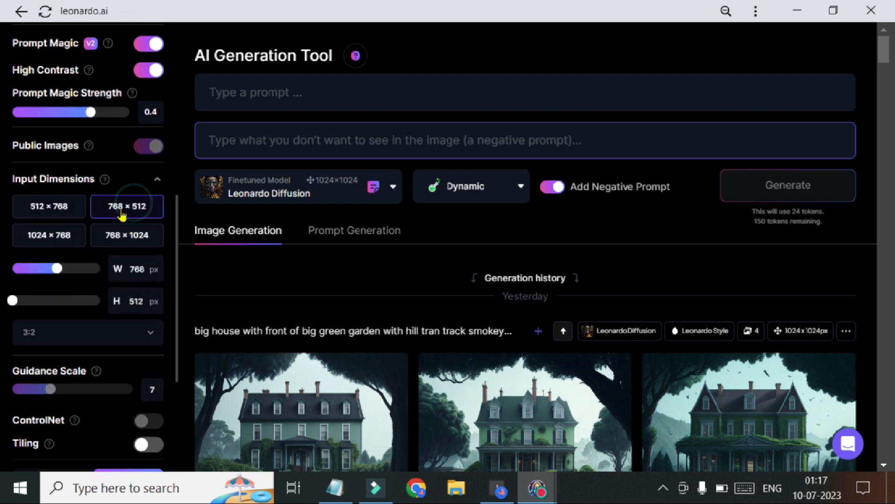
pyautogui.click(69, 237)
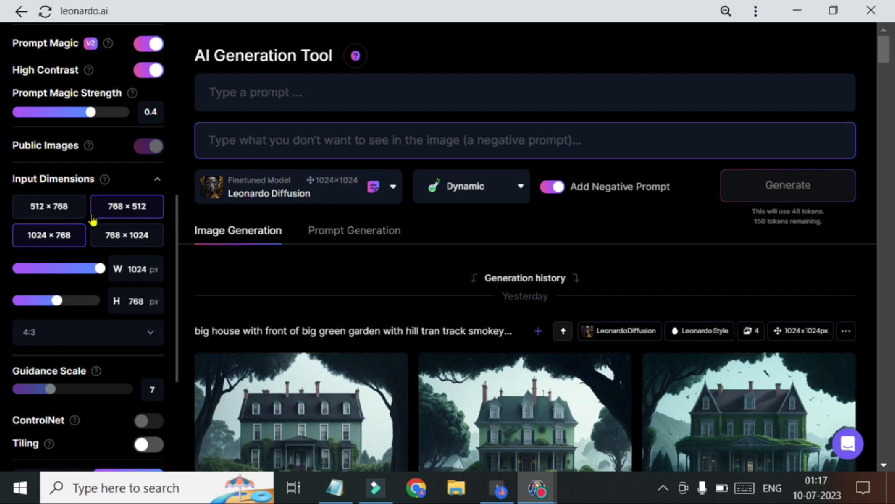
pyautogui.scroll(-1, 132, 313)
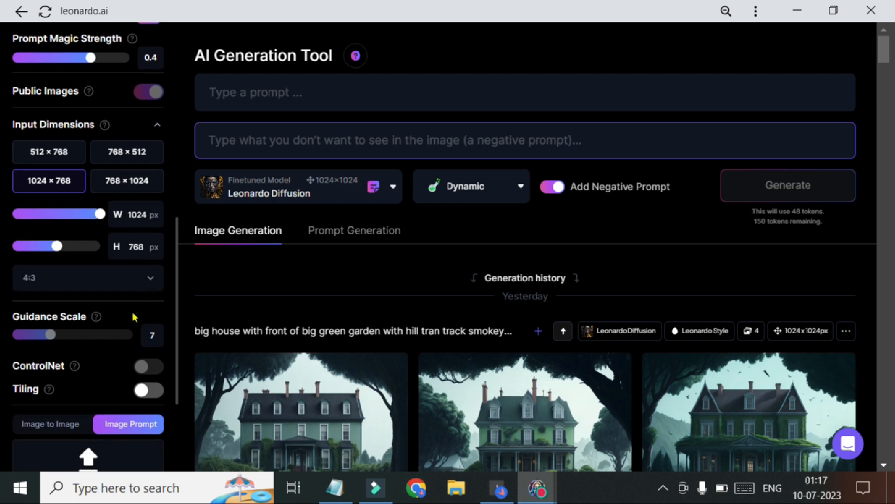
pyautogui.click(60, 153)
pyautogui.scroll(-5, 342, 308)
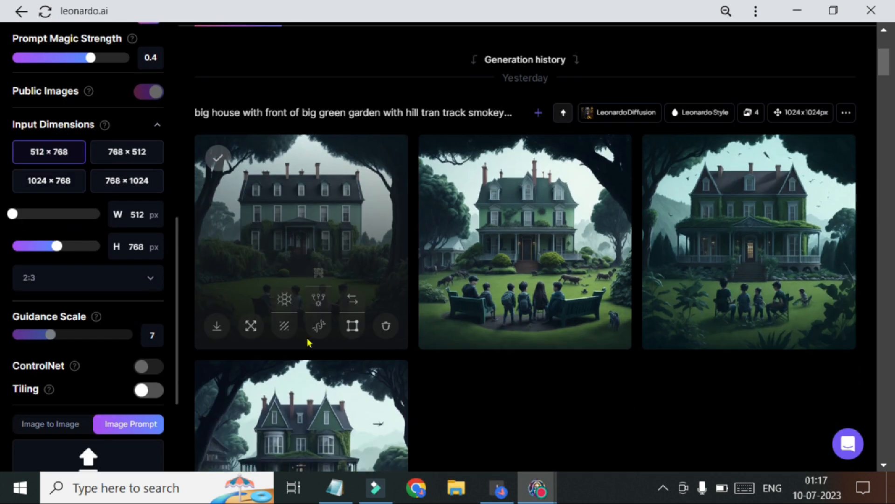
pyautogui.scroll(5, 307, 219)
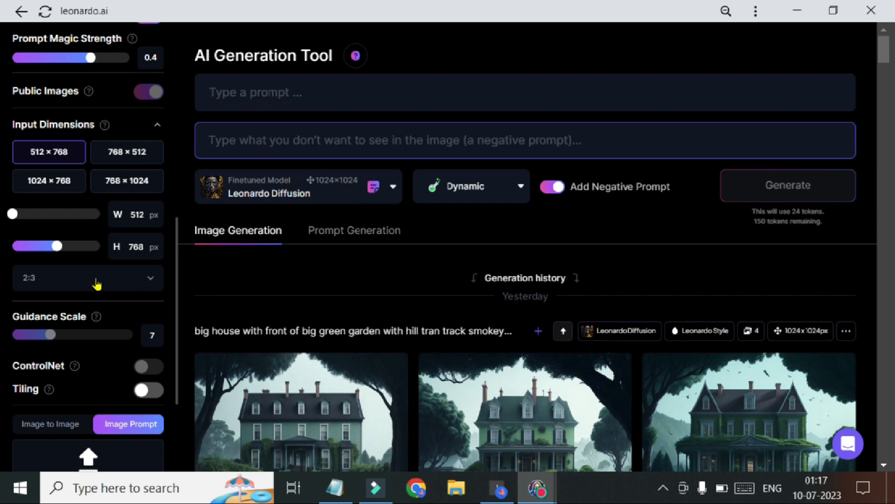
# - Set the aspect ratio of the input dimensions to 4:3
pyautogui.scroll(-1, 97, 283)
pyautogui.click(155, 208)
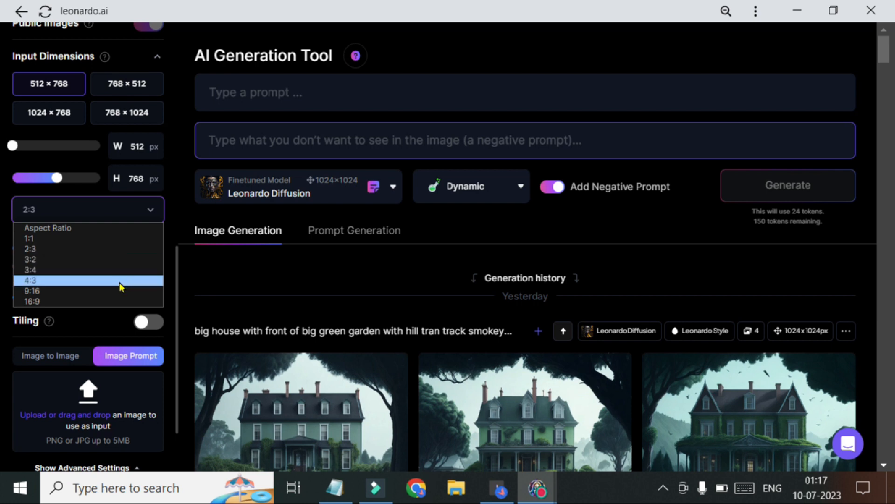
pyautogui.click(120, 280)
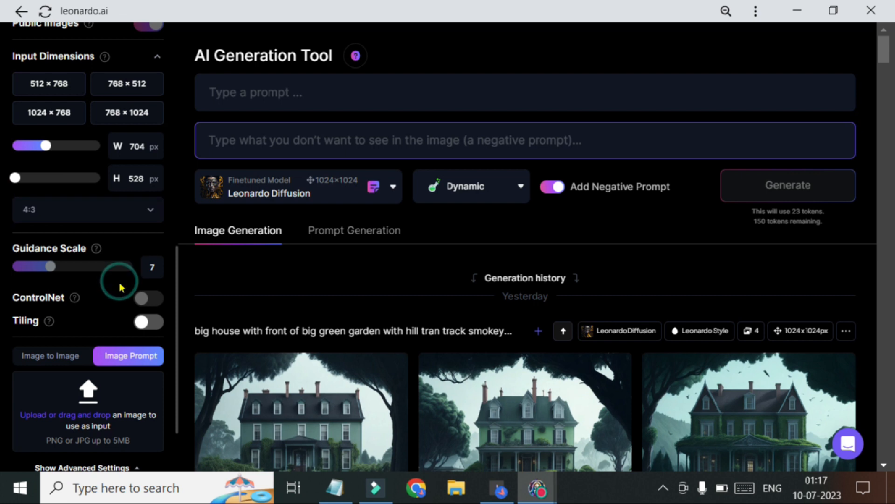
# - Switch Tiling on, read its help text, and switch it off again
pyautogui.scroll(-1, 121, 286)
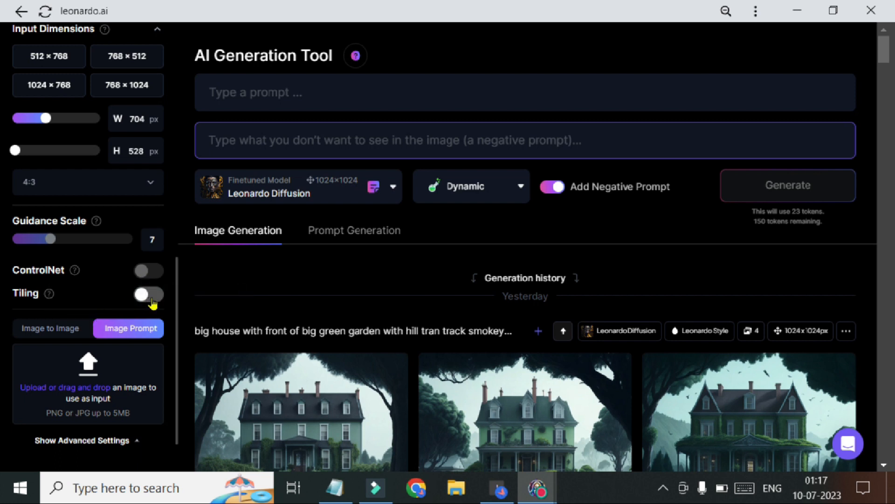
pyautogui.click(152, 300)
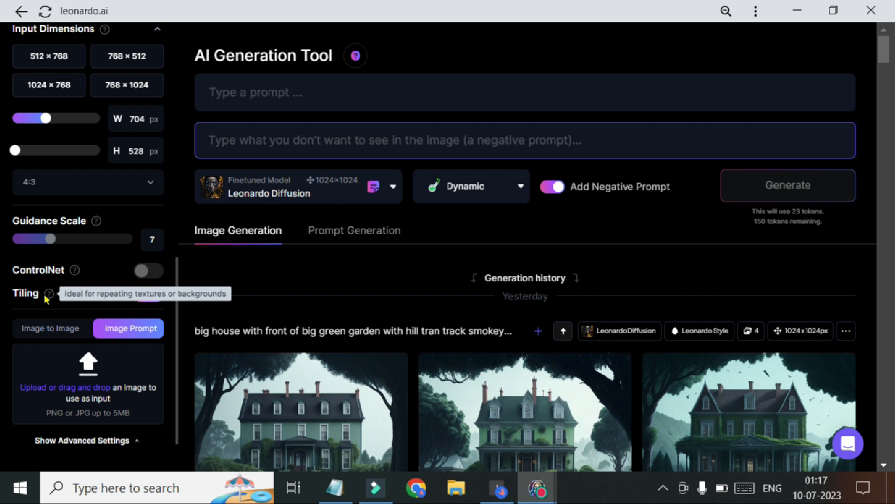
pyautogui.click(148, 293)
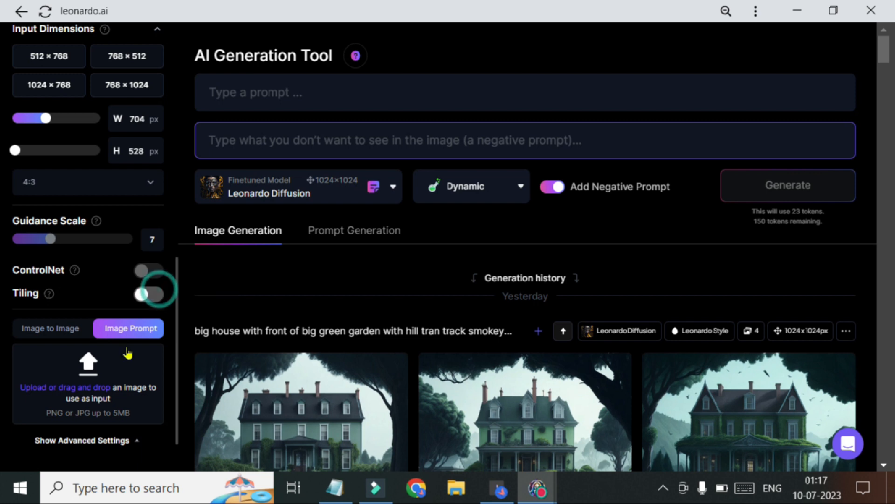
pyautogui.scroll(-2, 62, 369)
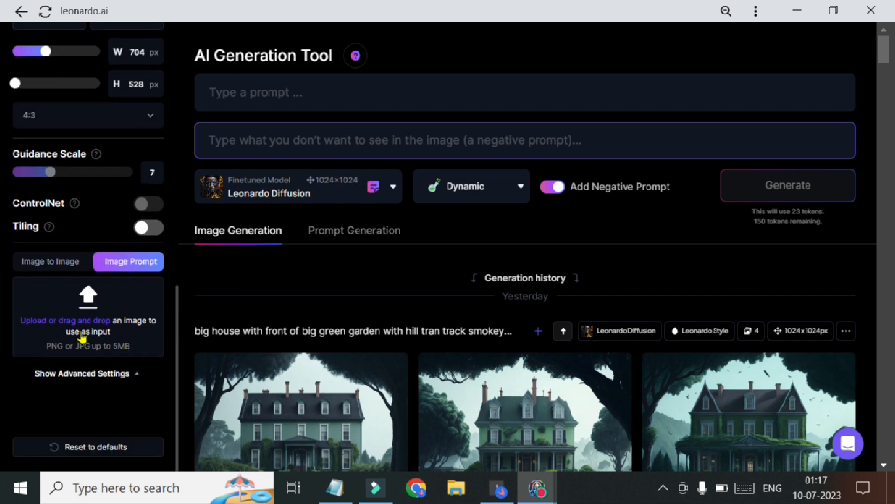
# - Set the finetuned model to DreamShaper v5
pyautogui.scroll(10, 93, 354)
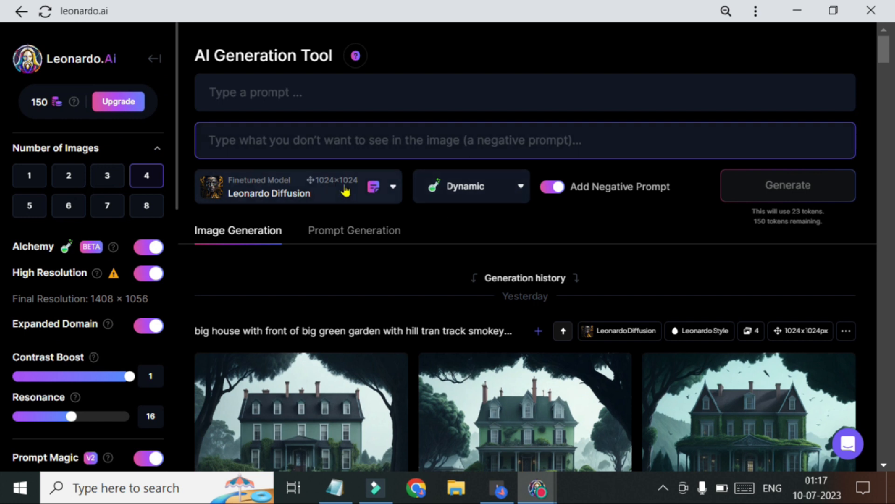
pyautogui.click(396, 186)
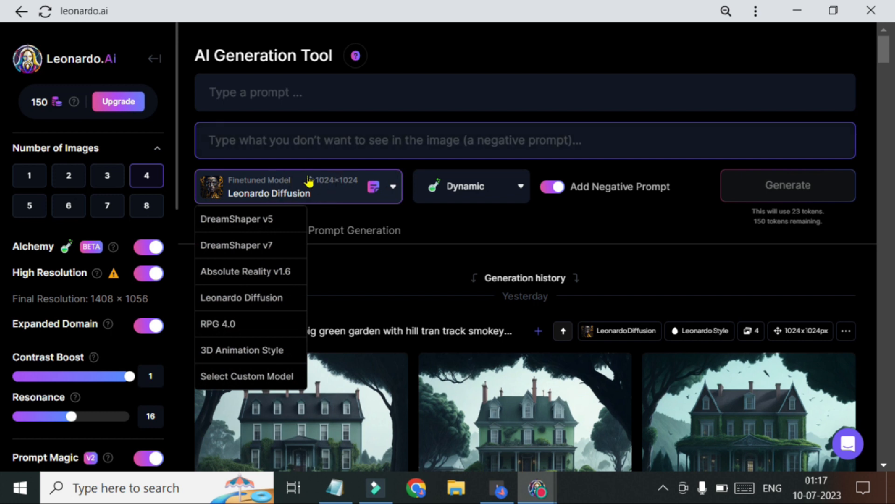
pyautogui.scroll(-3, 280, 289)
pyautogui.scroll(3, 279, 288)
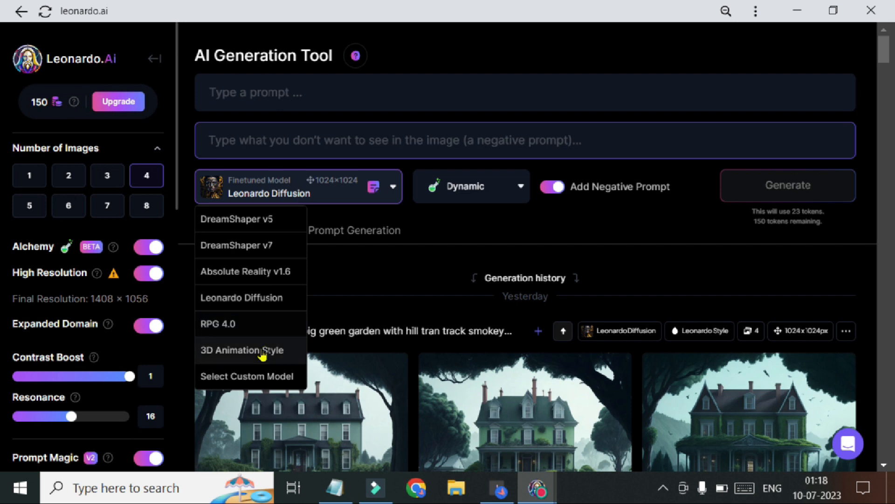
pyautogui.click(264, 231)
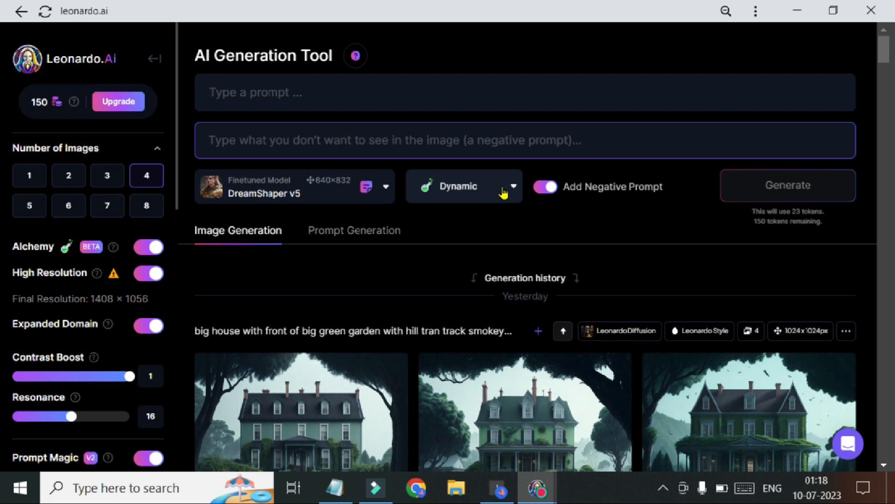
# - Look through the available style presets, from Anime to Sketch Color, and close the list
pyautogui.click(514, 187)
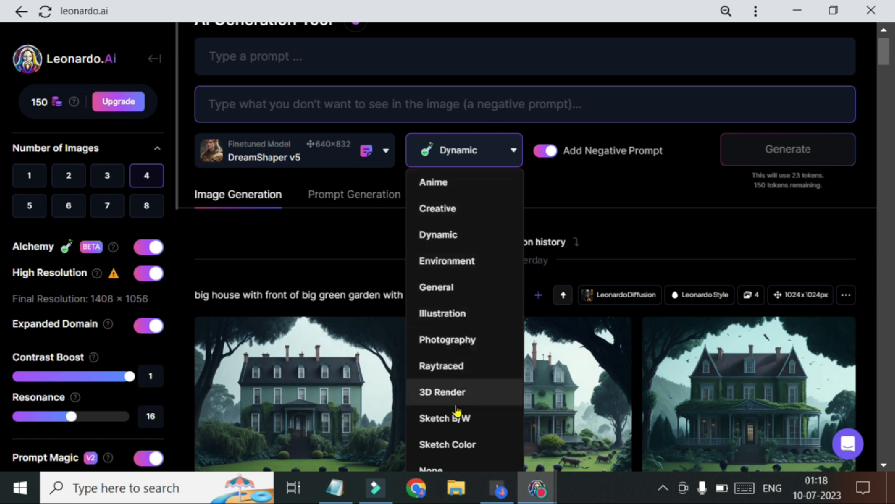
pyautogui.scroll(-3, 458, 410)
pyautogui.scroll(4, 456, 401)
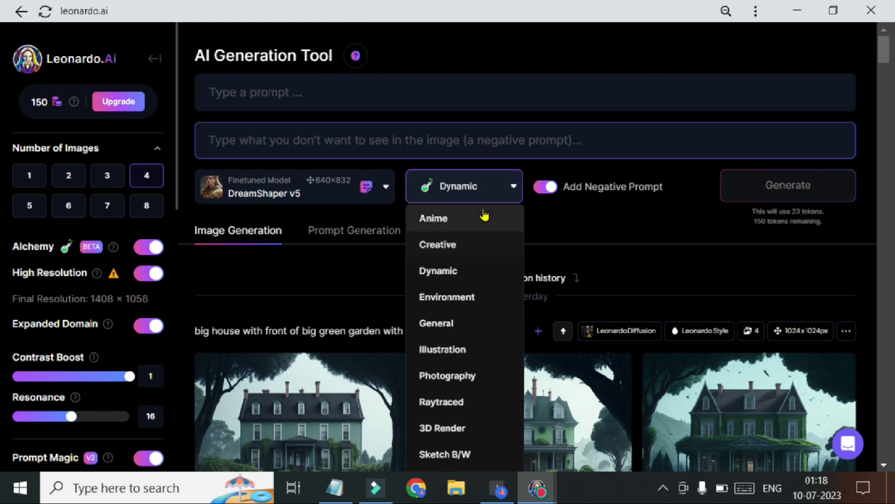
pyautogui.click(554, 199)
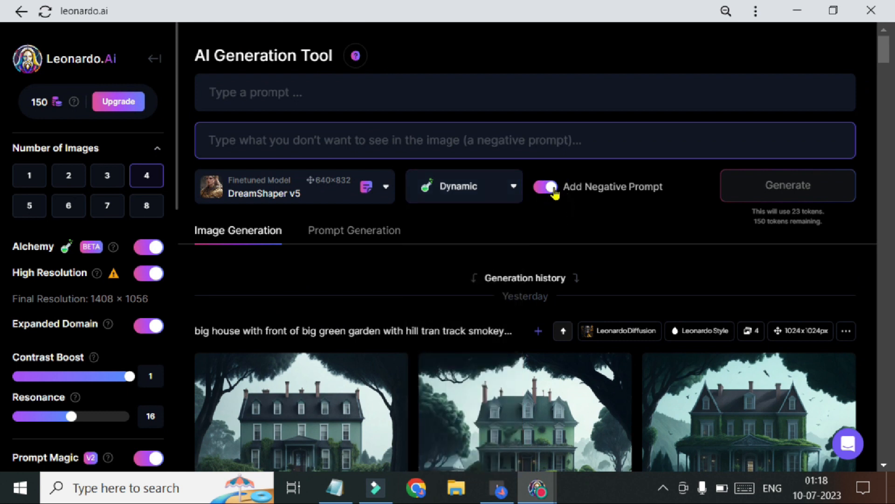
# - Switch the negative prompt option off and back on
pyautogui.click(553, 186)
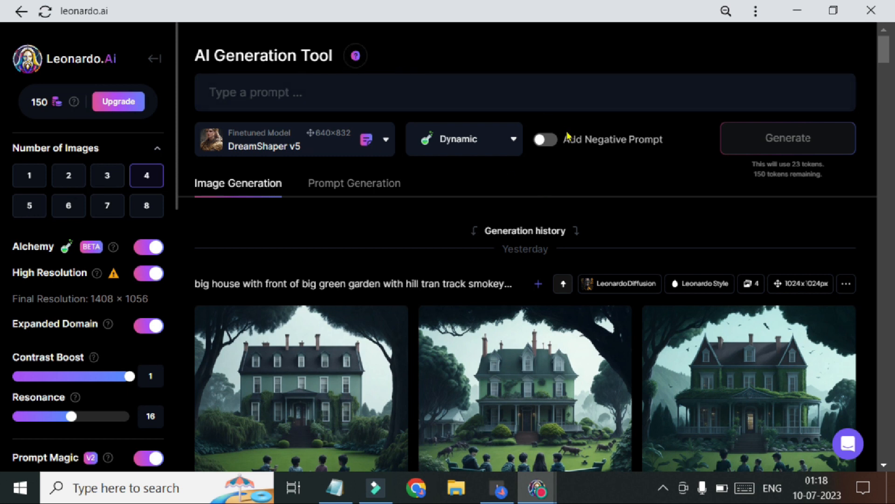
pyautogui.click(552, 141)
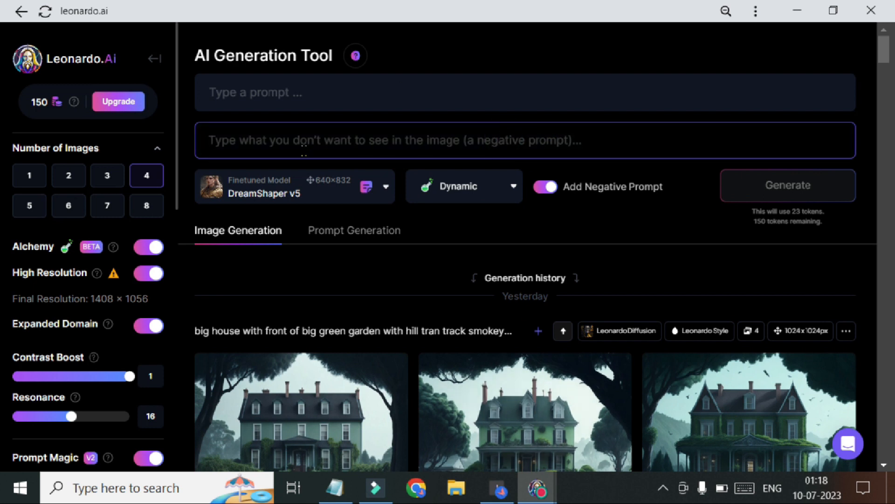
pyautogui.write('colo')
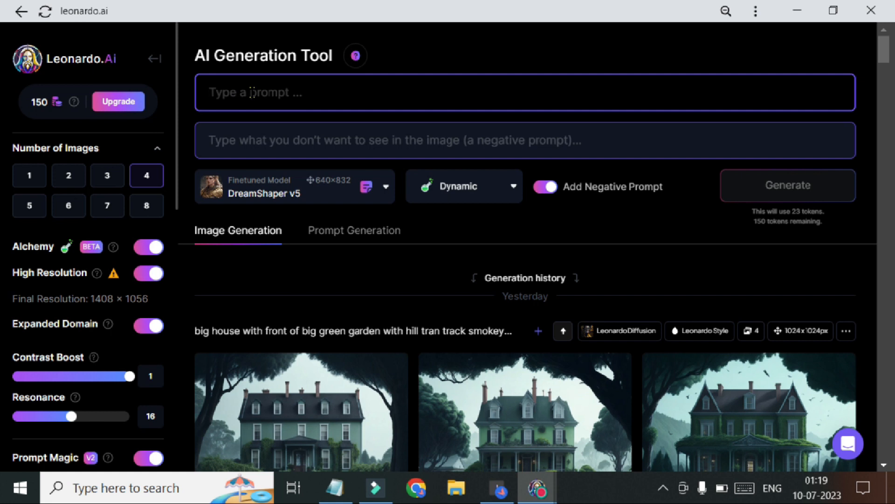
# - Enter "girl,sky,sea," as the image prompt
pyautogui.click(257, 95)
pyautogui.click(315, 88)
pyautogui.click(282, 86)
pyautogui.hotkey('ctrl', '+')
pyautogui.hotkey('ctrl', '+')
pyautogui.hotkey('ctrl', '+')
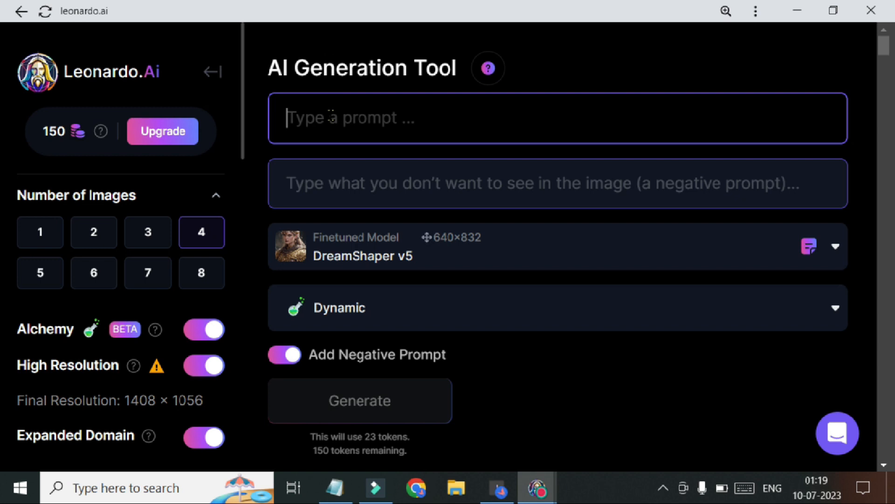
pyautogui.write('girl')
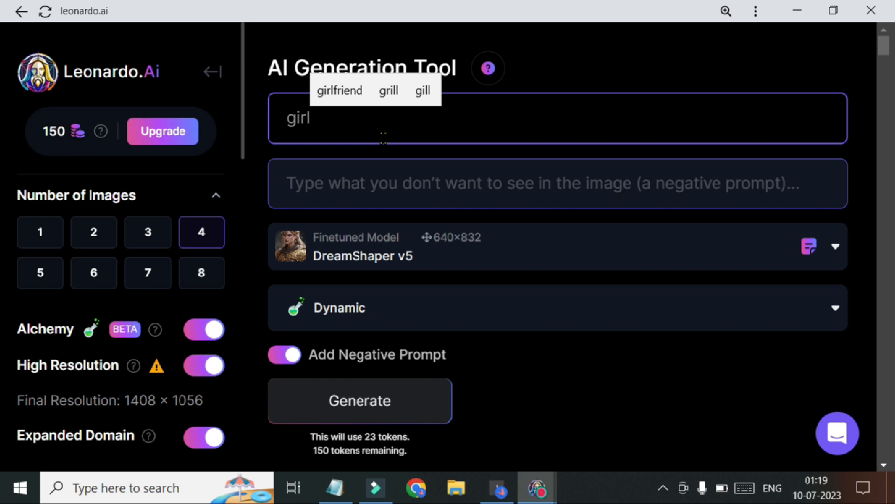
pyautogui.write(',')
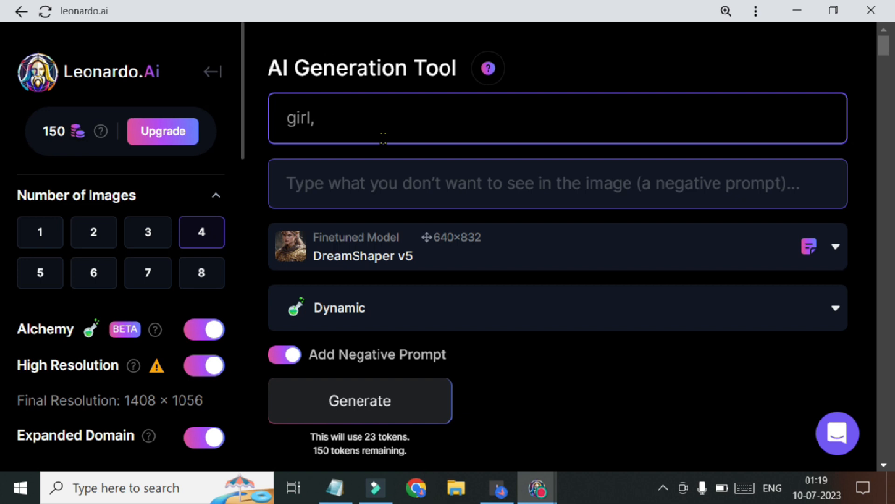
pyautogui.write('sky')
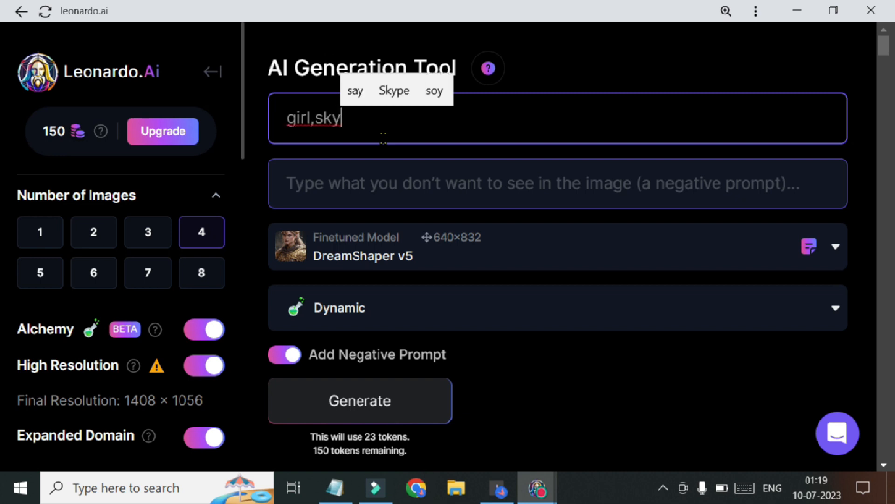
pyautogui.write(',sea')
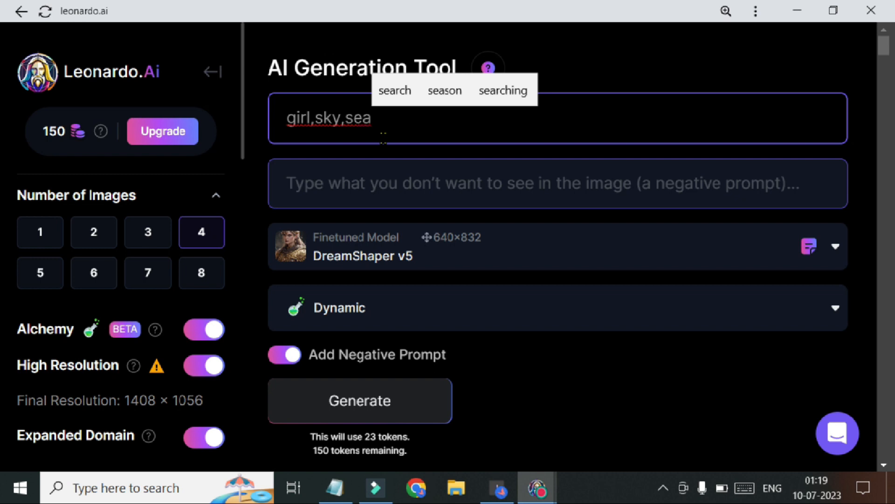
pyautogui.write(',')
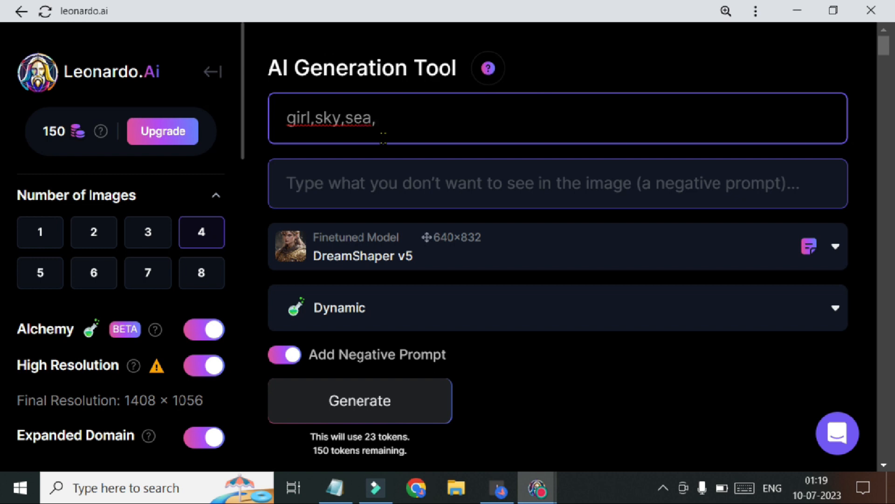
# - Enter "boy" as the negative prompt
pyautogui.click(377, 179)
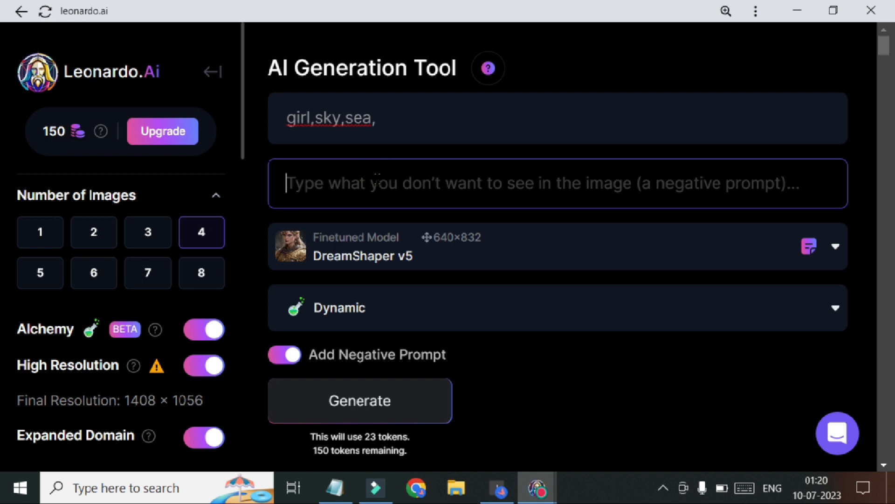
pyautogui.write('boy')
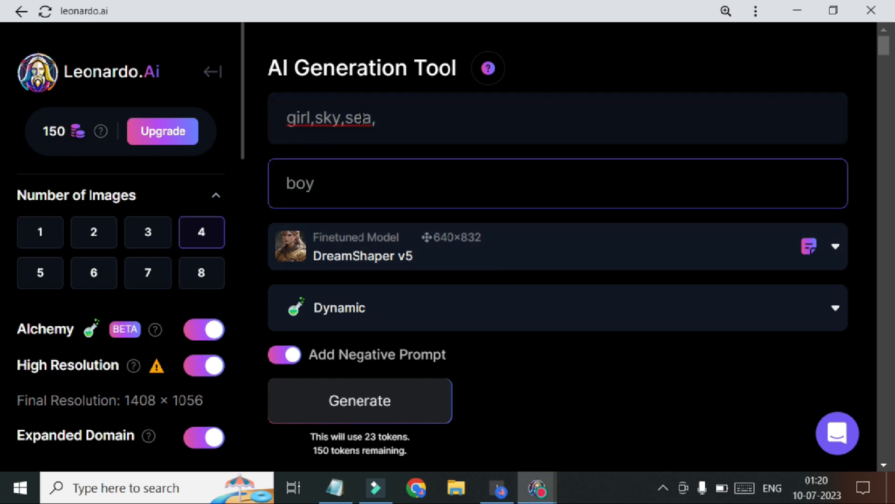
pyautogui.hotkey('ctrl', '+')
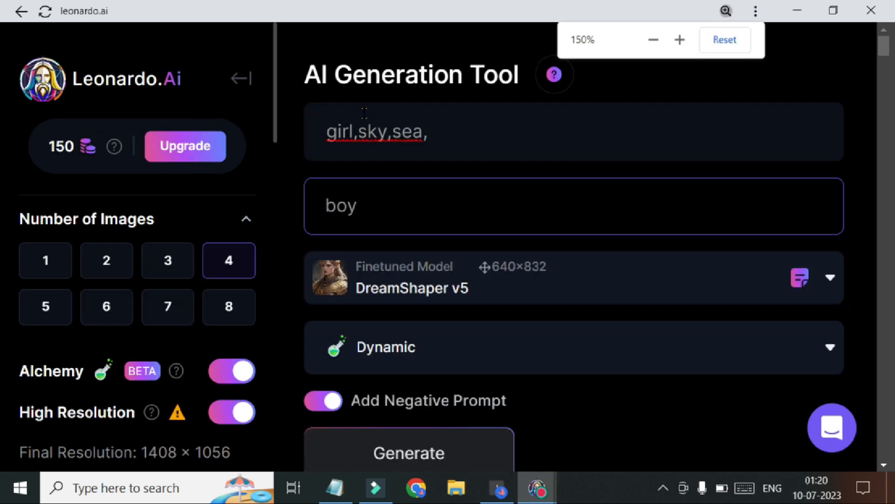
pyautogui.hotkey('ctrl', '-')
pyautogui.hotkey('ctrl', '-')
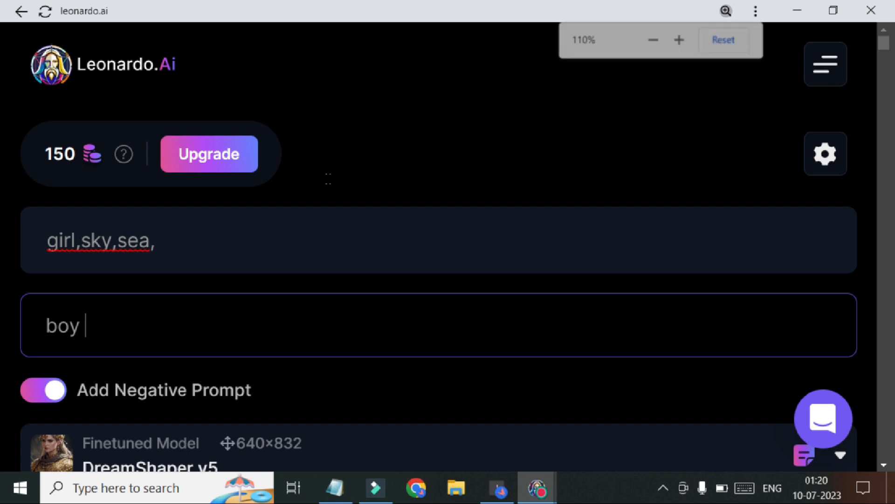
pyautogui.hotkey('ctrl', '-')
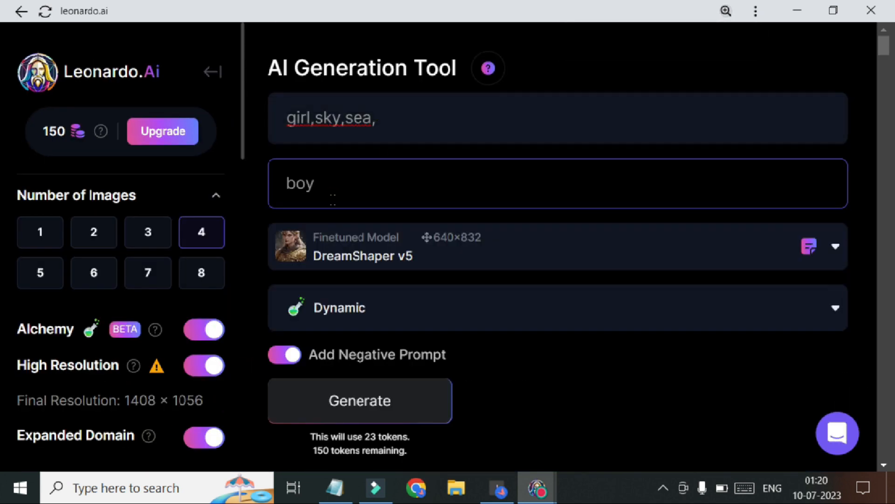
pyautogui.scroll(-2, 389, 264)
pyautogui.hotkey('ctrl', '-')
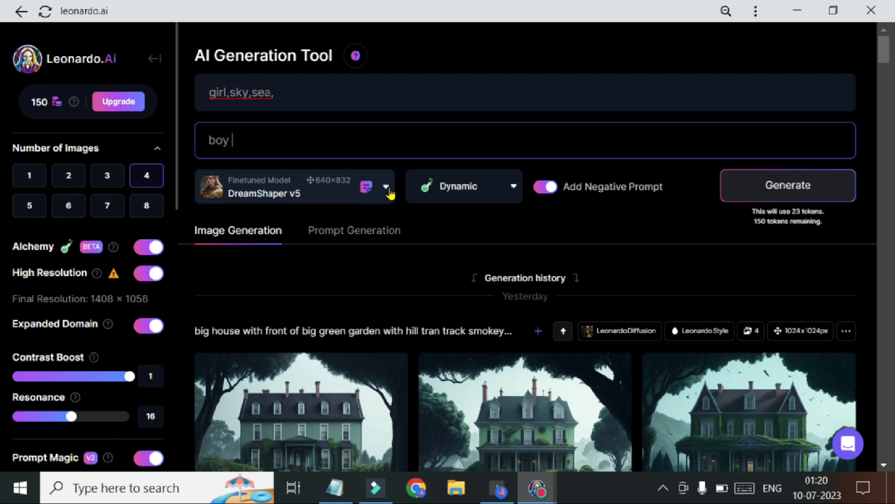
# - Check the finetuned model and style preset choices, reselecting DreamShaper v5 as the model
pyautogui.click(389, 190)
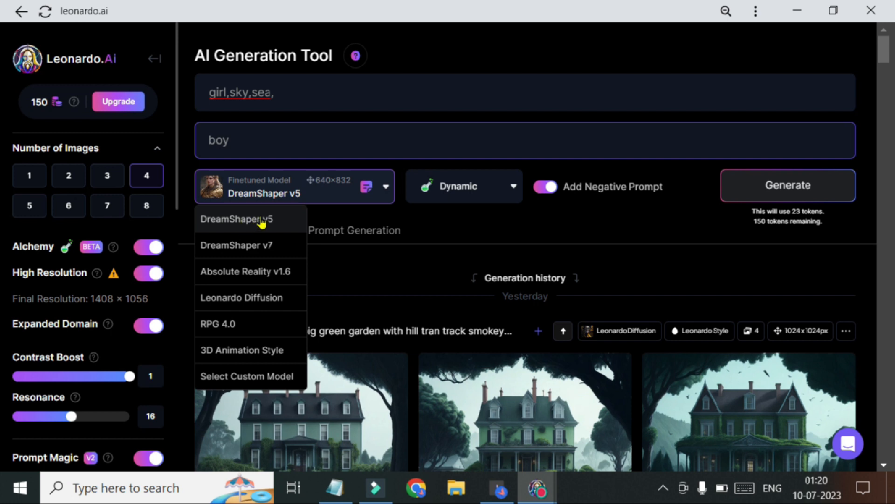
pyautogui.click(266, 219)
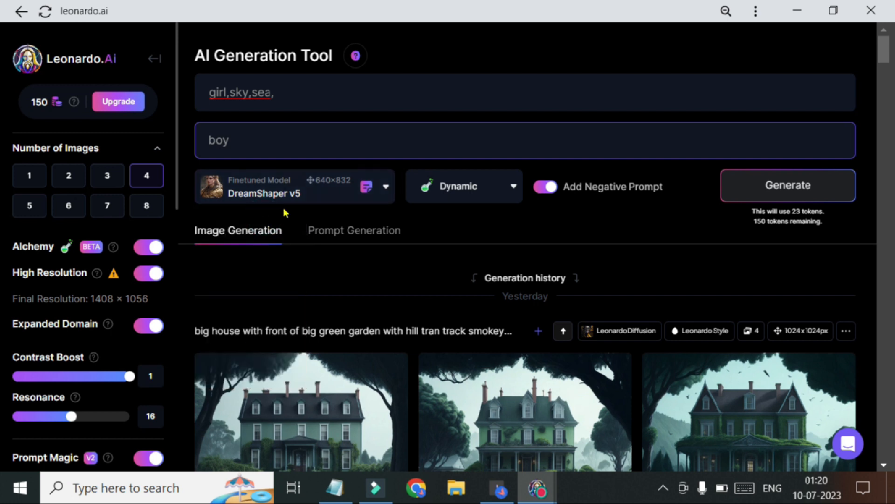
pyautogui.click(491, 185)
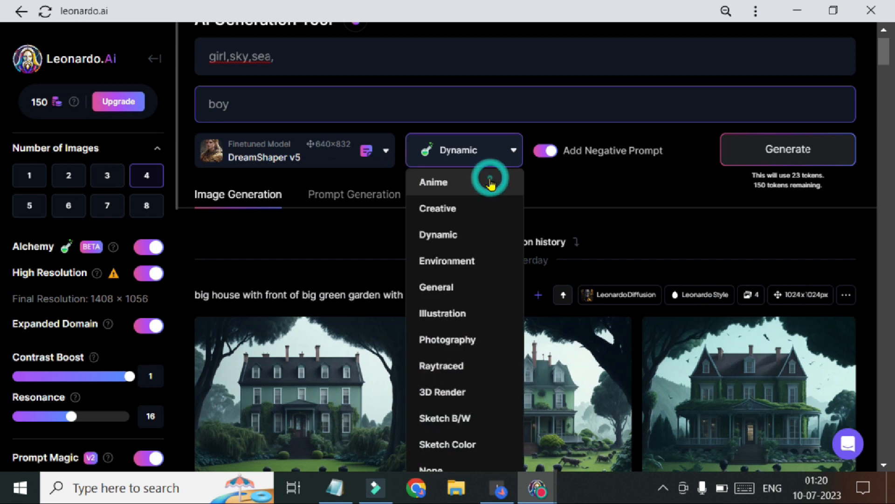
pyautogui.click(514, 153)
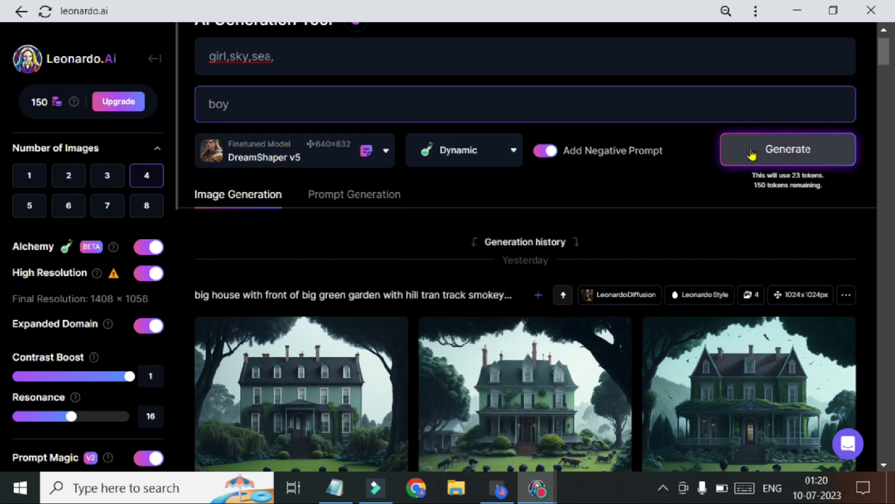
# - Generate the four images from the entered prompt and negative prompt
pyautogui.scroll(1, 752, 154)
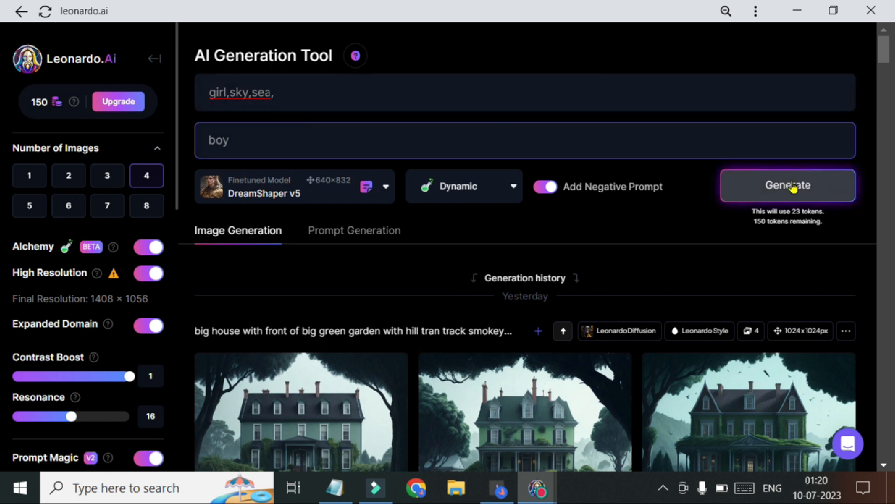
pyautogui.click(794, 188)
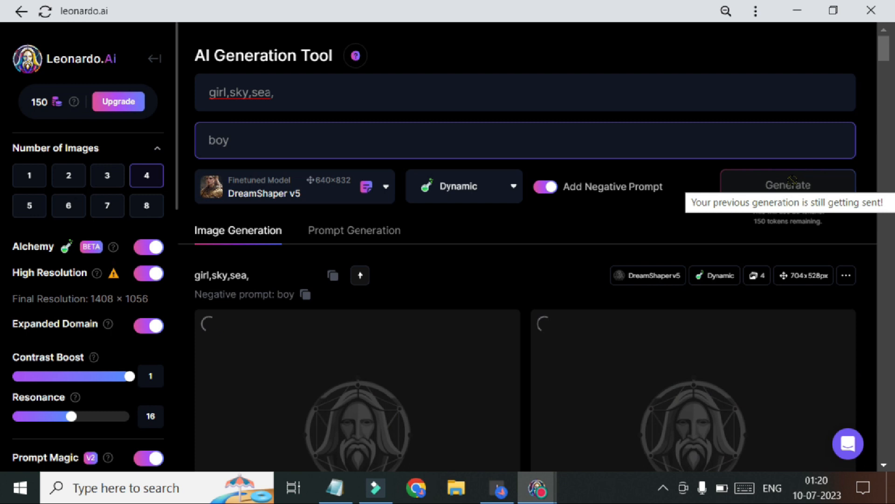
# - Follow the generation progress and examine the resulting images for the girl, sky and sea prompt
pyautogui.scroll(-8, 615, 337)
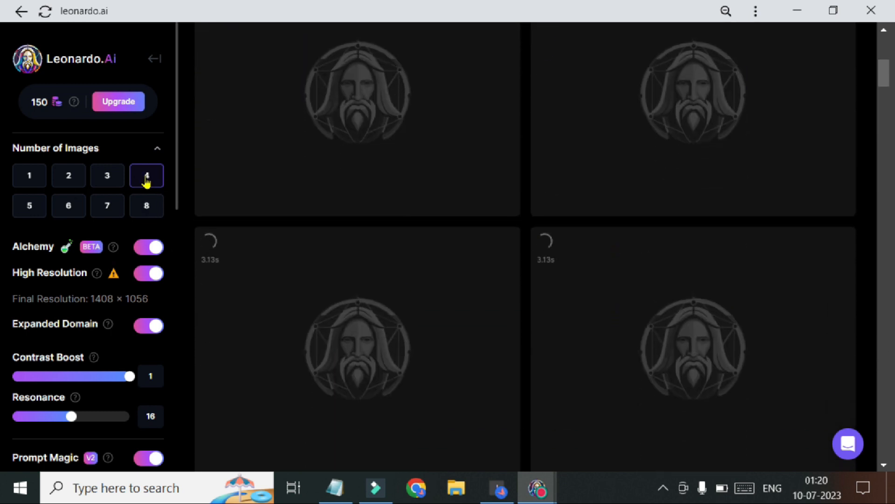
pyautogui.hotkey('ctrl', '-')
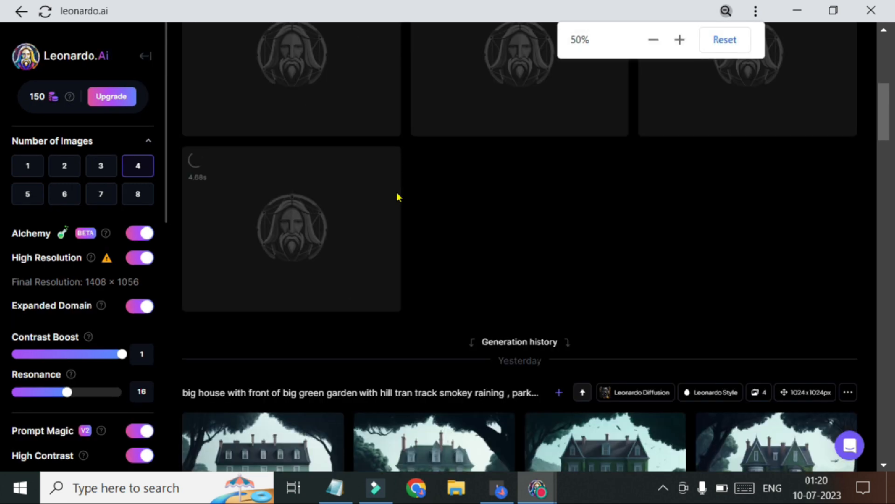
pyautogui.hotkey('ctrl', '-')
pyautogui.hotkey('ctrl', '-')
pyautogui.scroll(5, 414, 232)
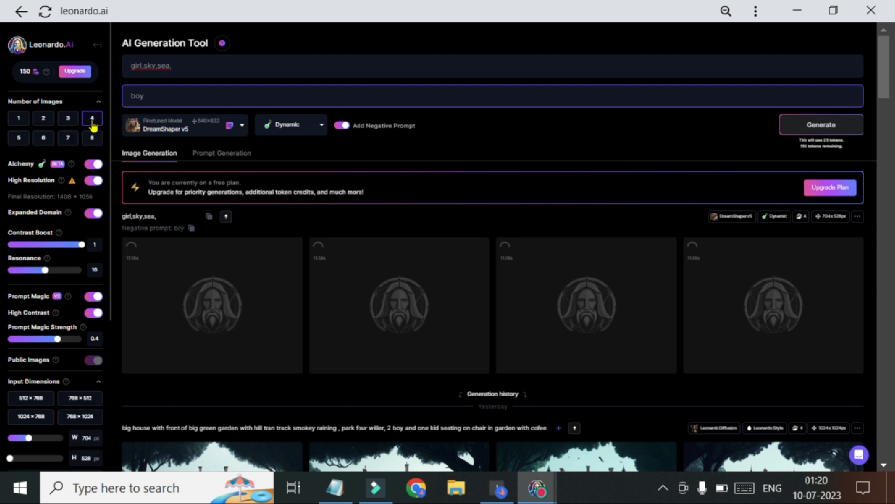
pyautogui.hotkey('ctrl', '+')
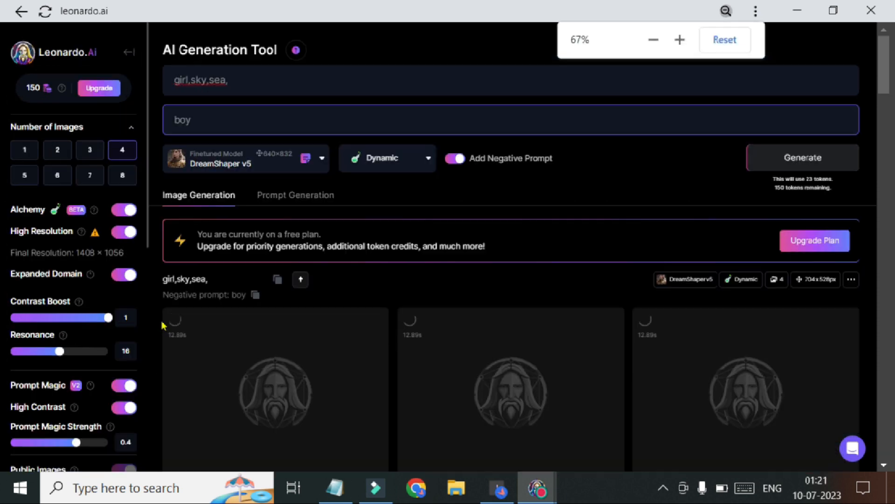
pyautogui.scroll(-1, 163, 326)
pyautogui.scroll(1, 162, 325)
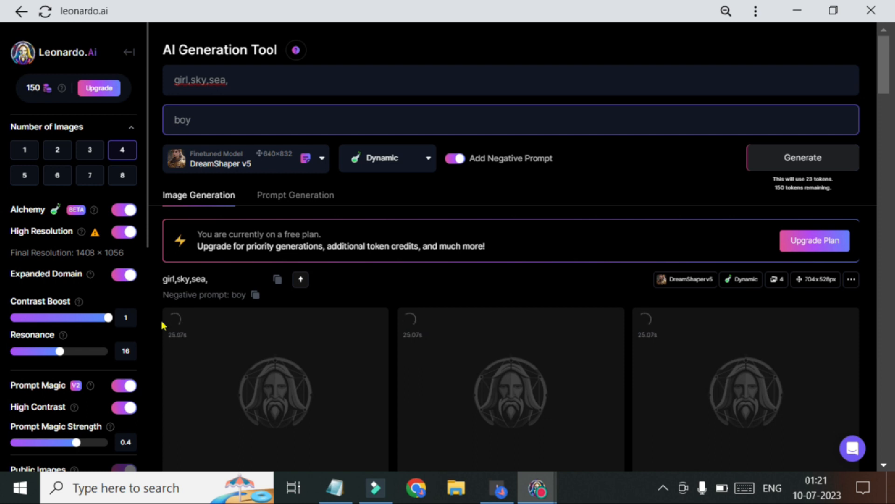
pyautogui.scroll(-6, 163, 325)
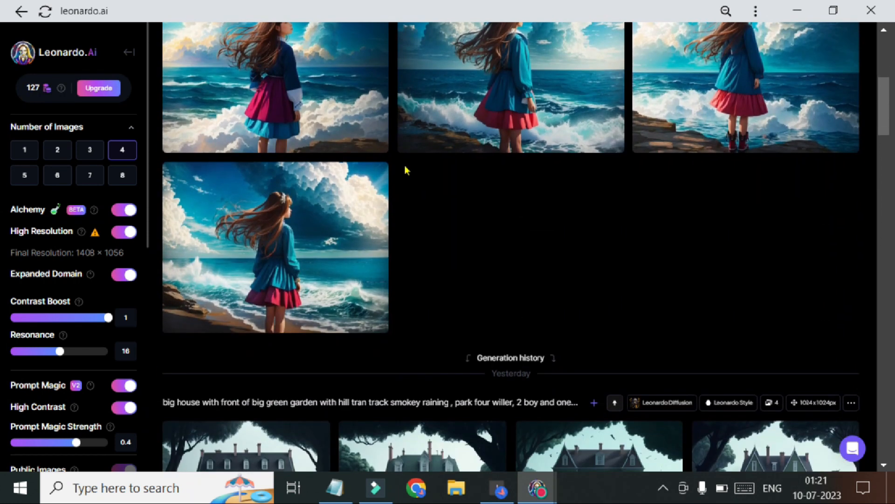
pyautogui.scroll(3, 406, 169)
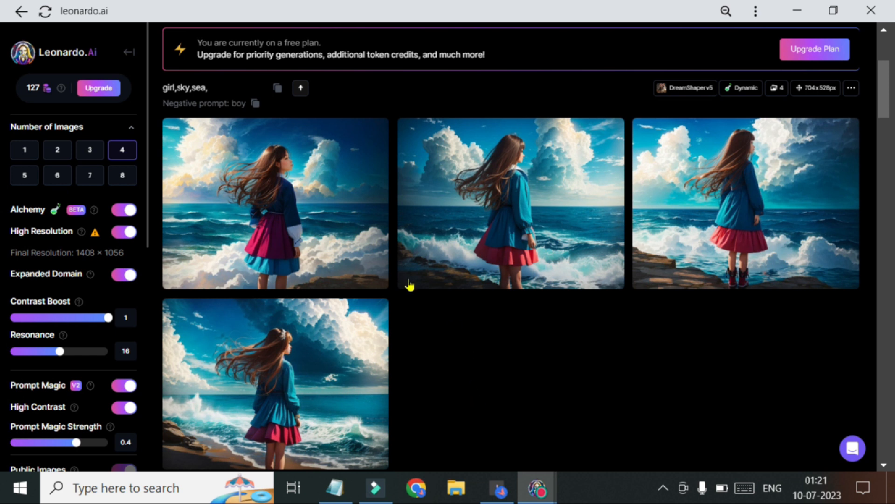
# - Download the first generated image, the girl in the magenta skirt, and open the downloaded JPG in the photo viewer
pyautogui.moveTo(356, 262)
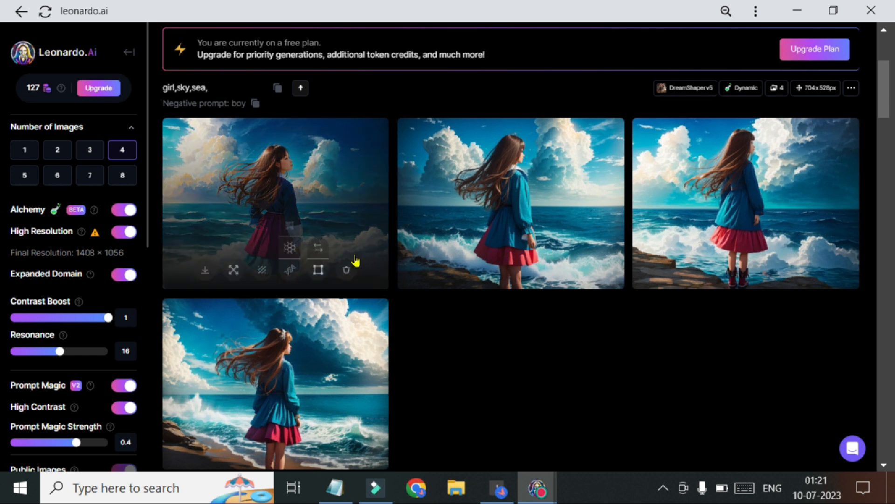
pyautogui.click(205, 275)
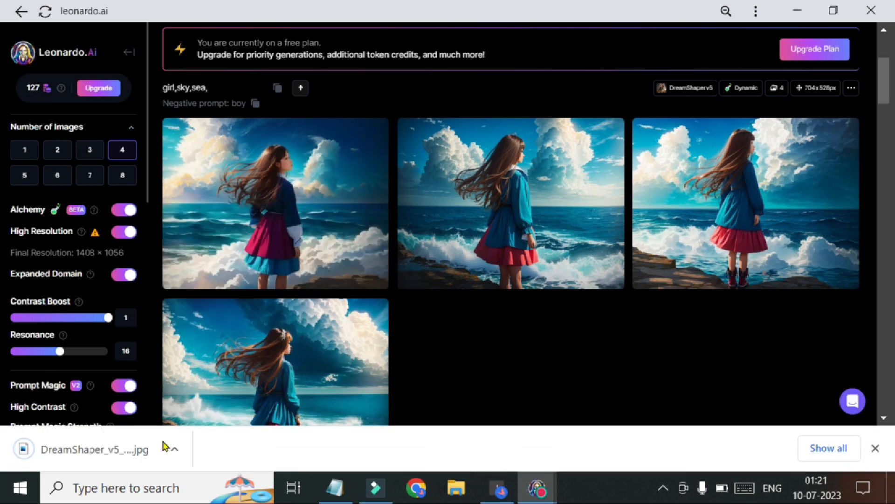
pyautogui.click(171, 451)
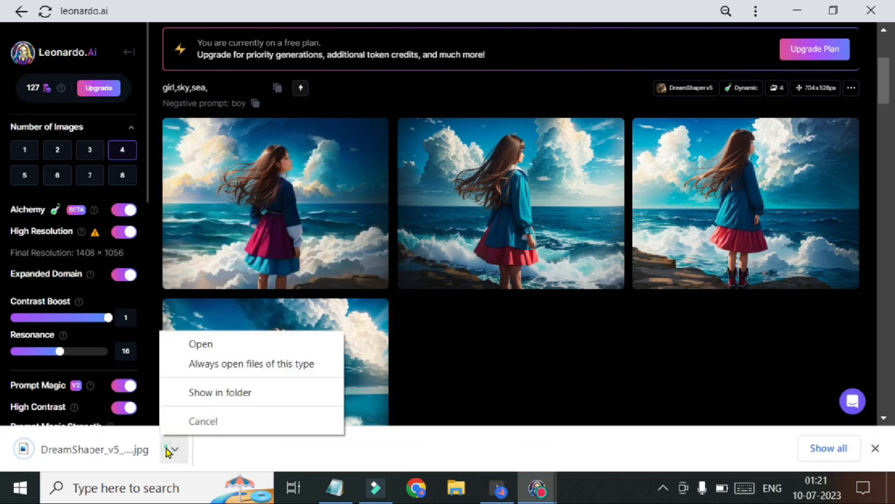
pyautogui.click(238, 351)
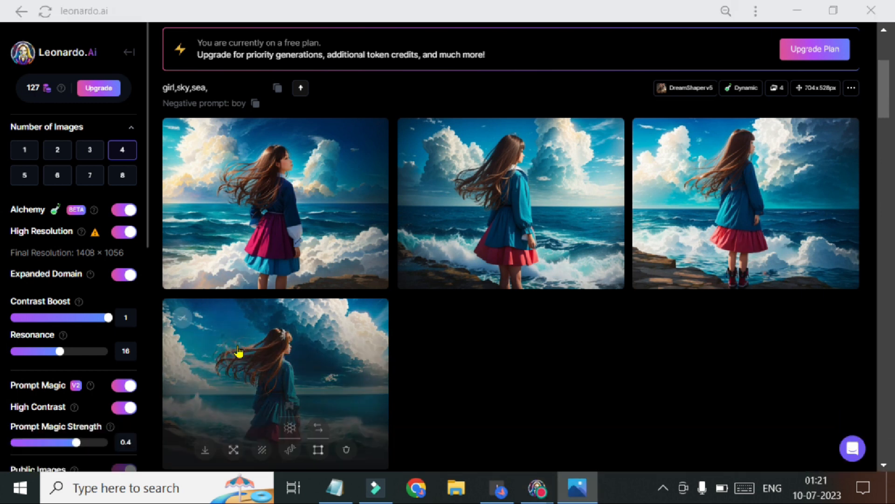
# - Examine the downloaded girl image up close and as a whole, and close the photo viewer
pyautogui.scroll(2, 464, 229)
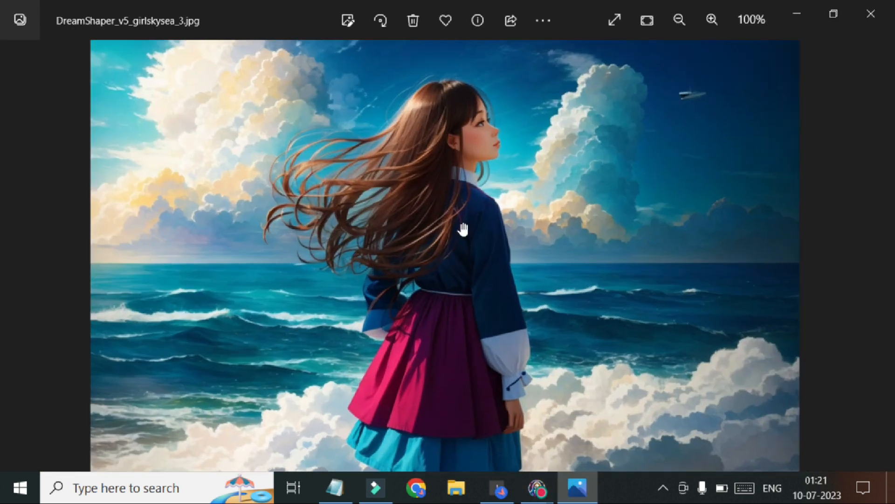
pyautogui.scroll(1, 463, 230)
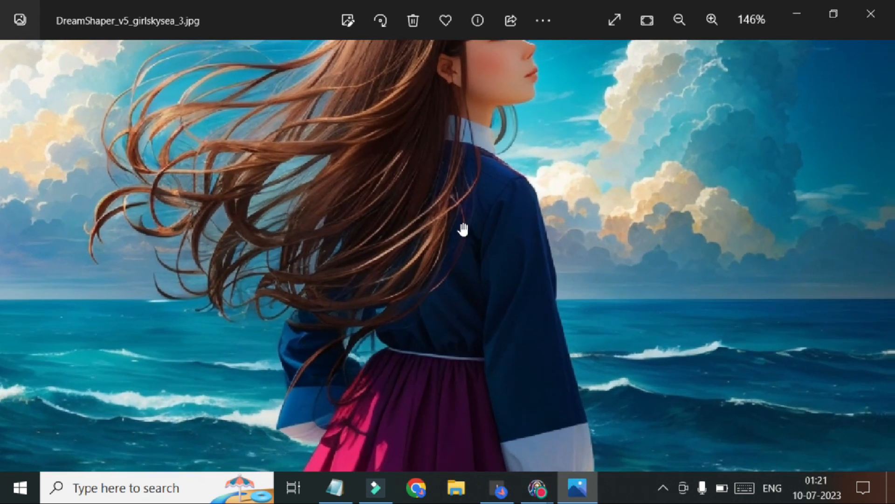
pyautogui.scroll(3, 464, 229)
pyautogui.scroll(1, 463, 229)
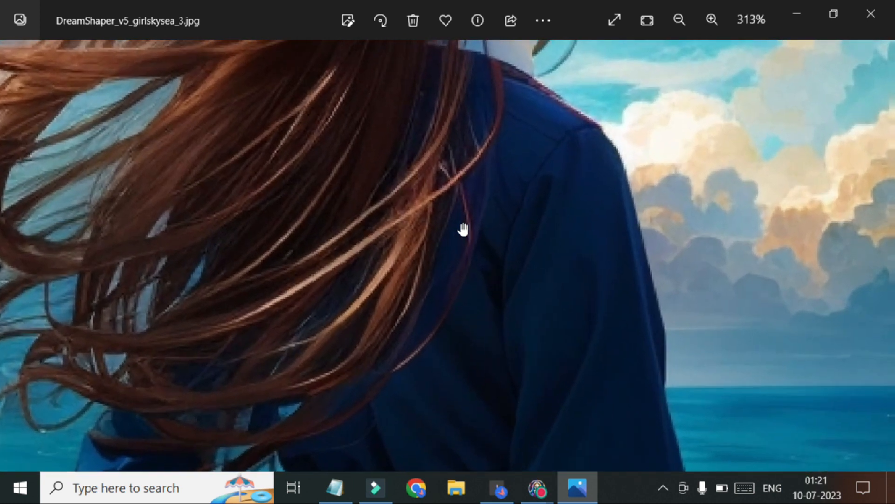
pyautogui.scroll(-3, 463, 229)
pyautogui.scroll(-4, 462, 224)
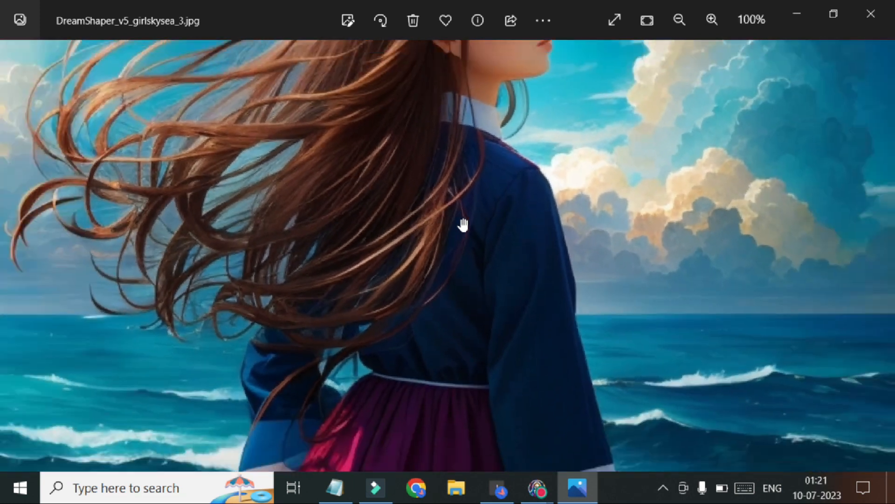
pyautogui.scroll(1, 462, 224)
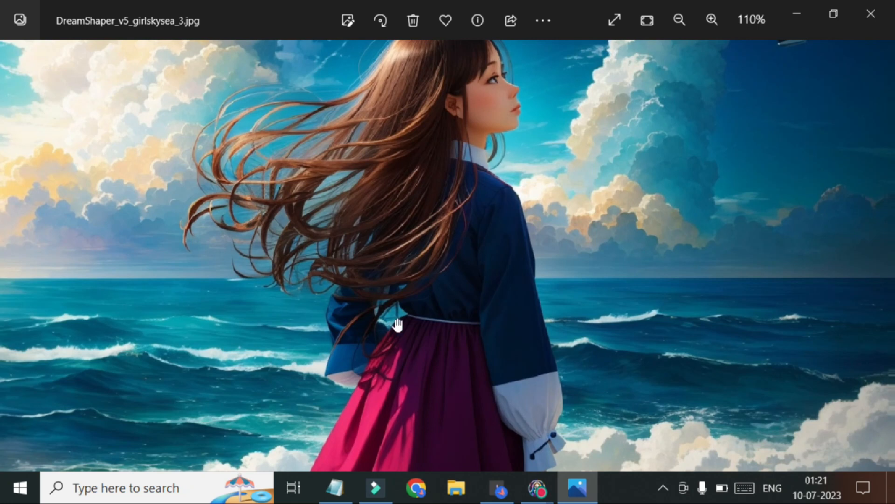
pyautogui.scroll(-3, 396, 320)
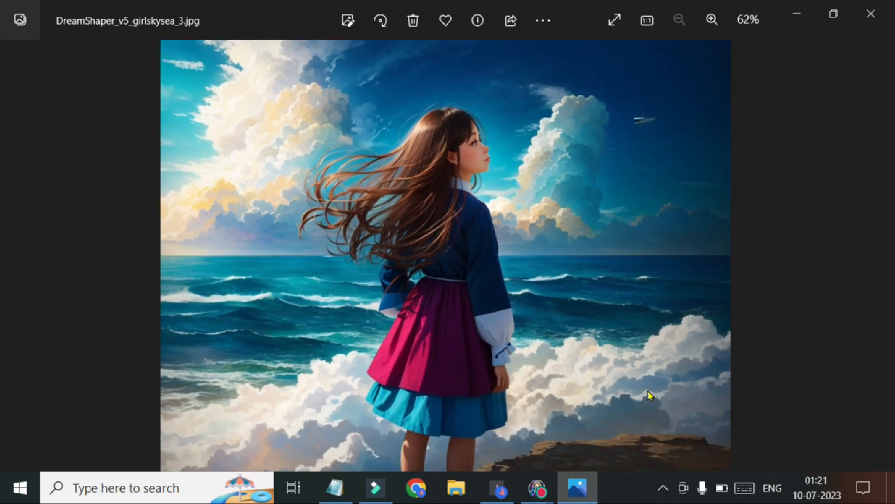
pyautogui.scroll(3, 517, 164)
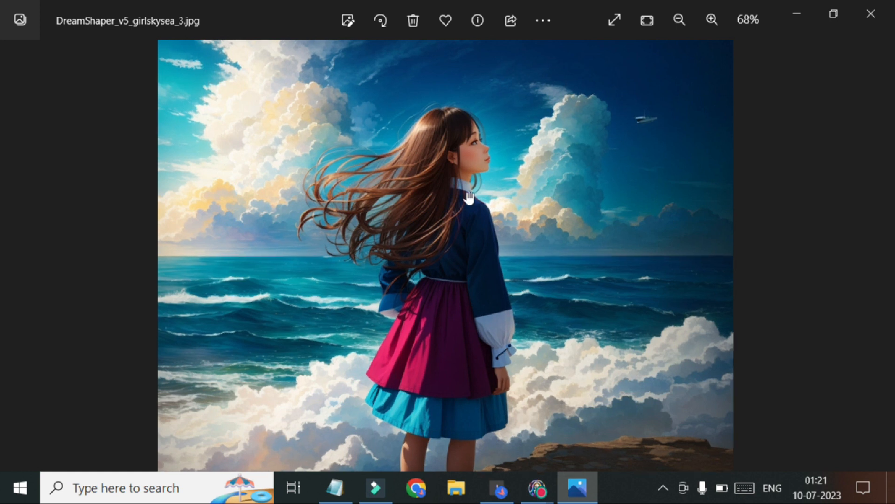
pyautogui.click(870, 14)
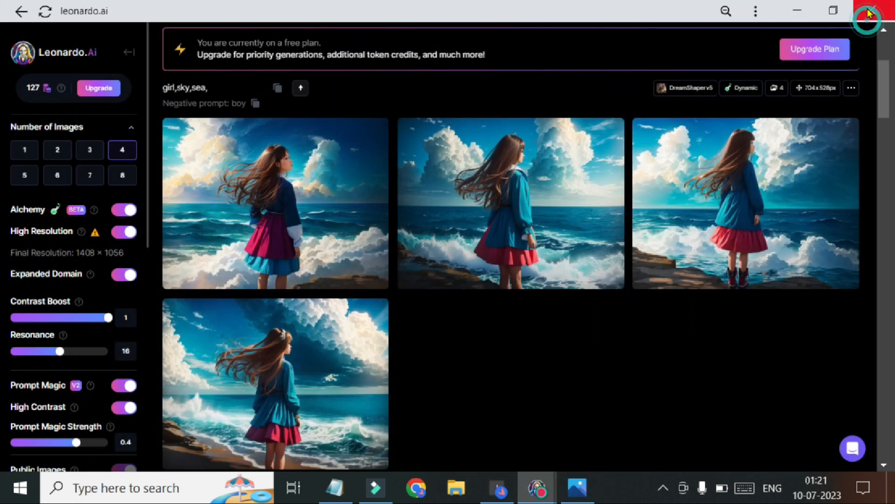
# - Upscale the first generated image and open it for editing in the canvas
pyautogui.moveTo(261, 271)
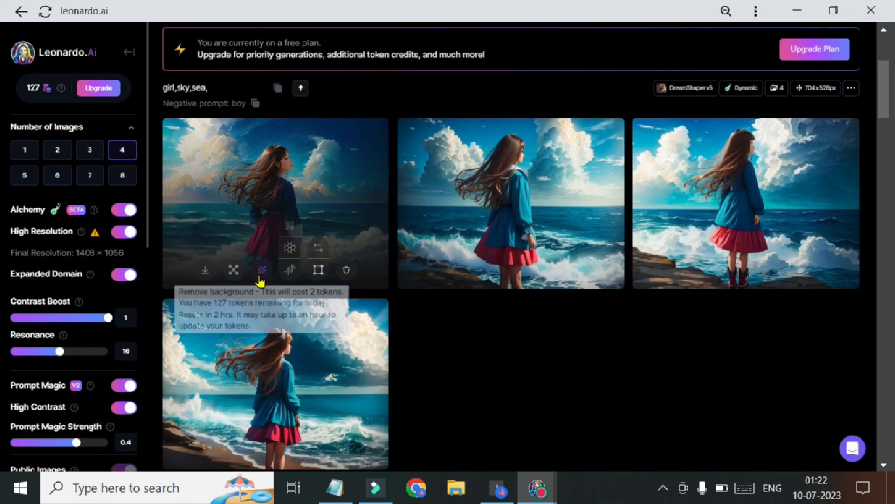
pyautogui.click(234, 271)
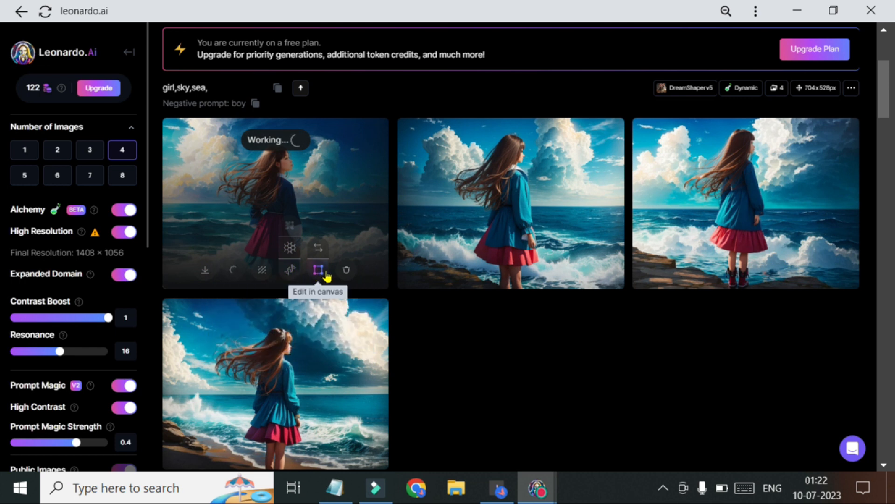
pyautogui.click(315, 279)
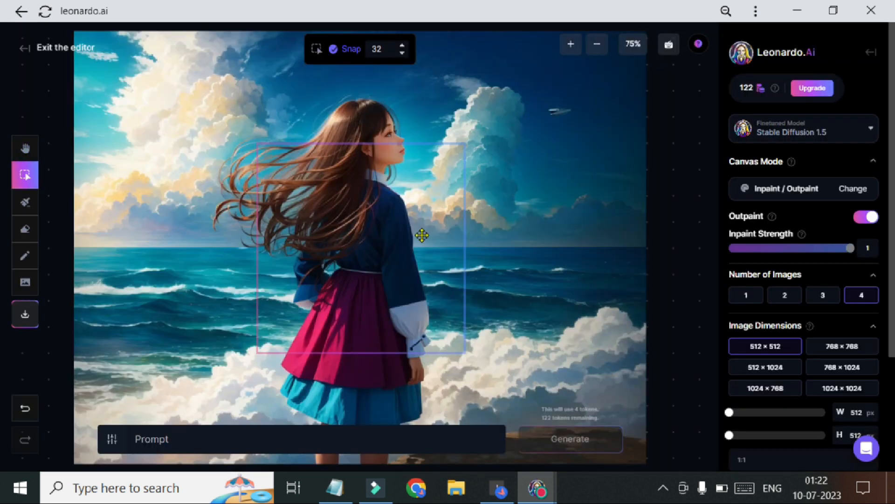
# - Try moving the canvas generation frame from the girl to the clouds and her blowing hair
pyautogui.scroll(-5, 367, 191)
pyautogui.scroll(3, 369, 192)
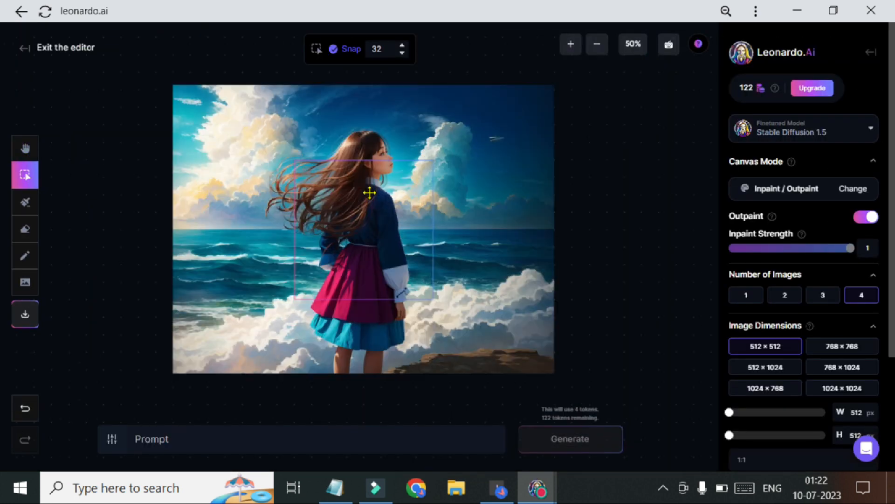
pyautogui.click(384, 264)
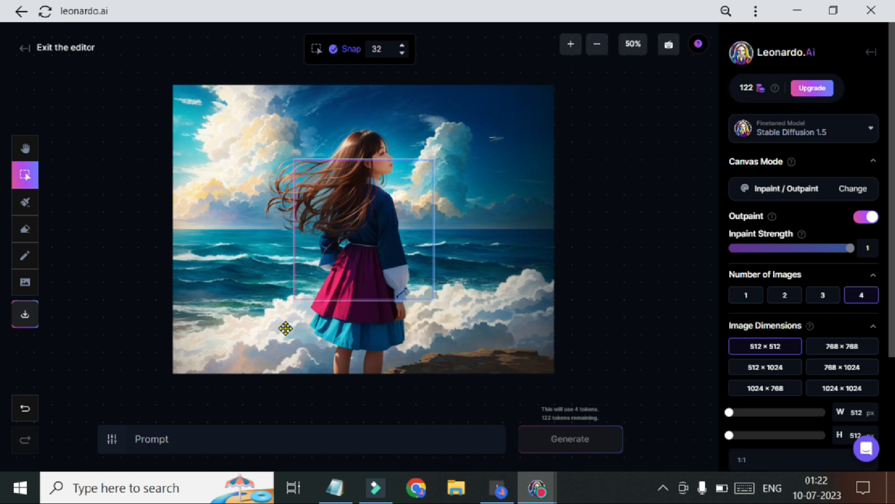
pyautogui.click(285, 328)
pyautogui.click(299, 297)
pyautogui.moveTo(356, 226); pyautogui.dragTo(264, 174)
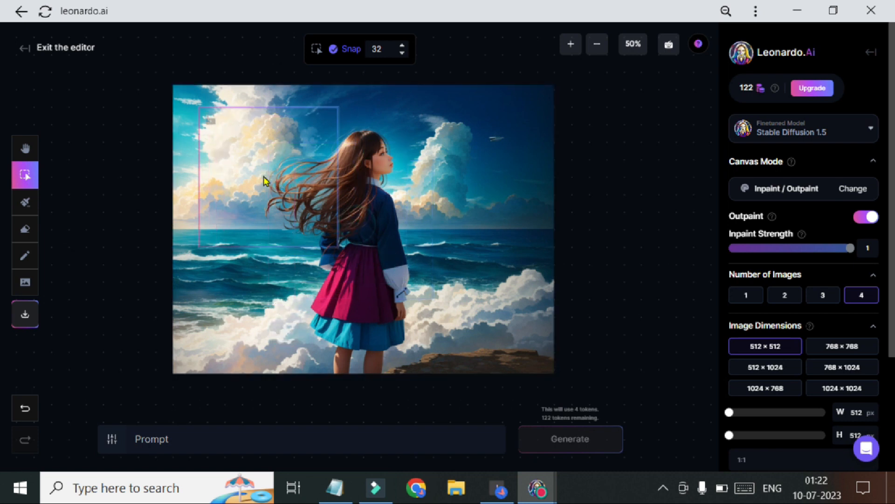
# - Exit the canvas editor and return to the AI Image Generation tool, enlarging the page
pyautogui.click(27, 56)
pyautogui.click(525, 116)
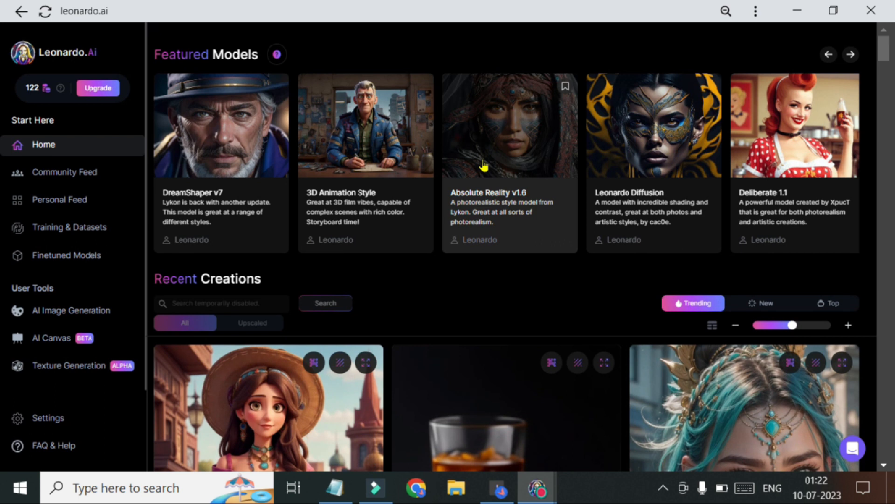
pyautogui.click(97, 314)
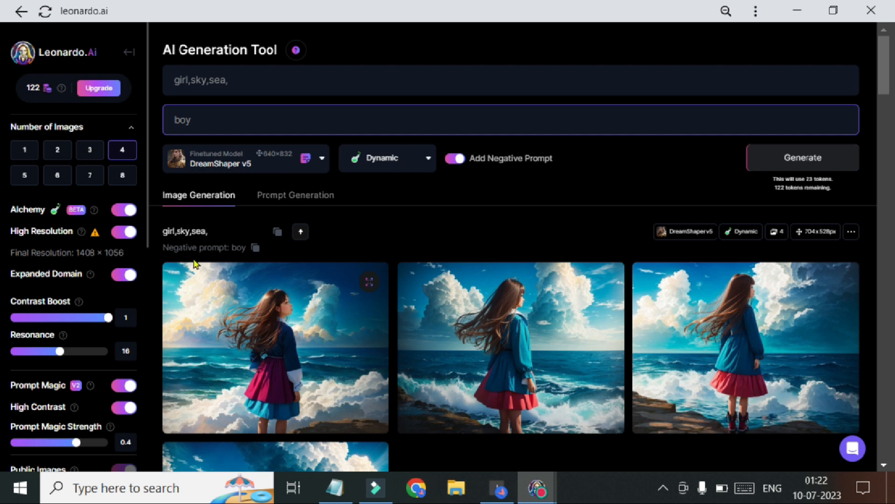
pyautogui.moveTo(170, 375)
pyautogui.hotkey('ctrl', '+')
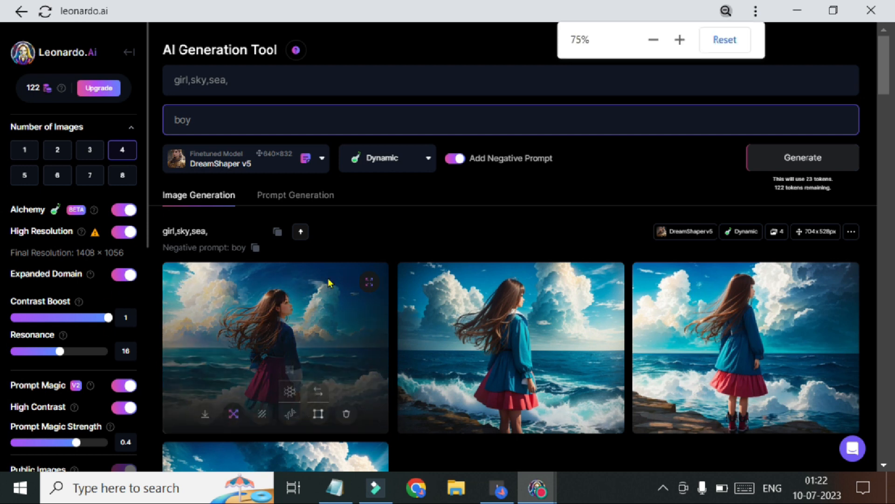
pyautogui.hotkey('ctrl', '+')
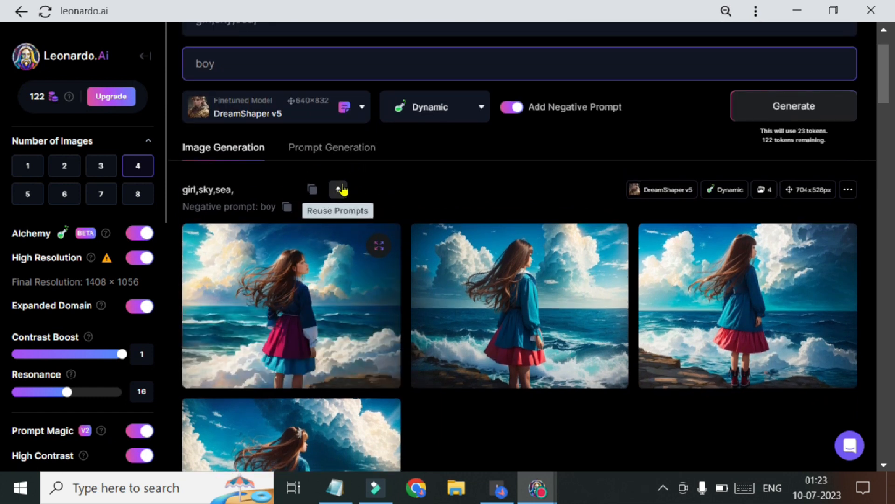
# - Switch the finetuned model to DreamShaper v7 and generate four images from the same prompt and negative prompt
pyautogui.click(362, 108)
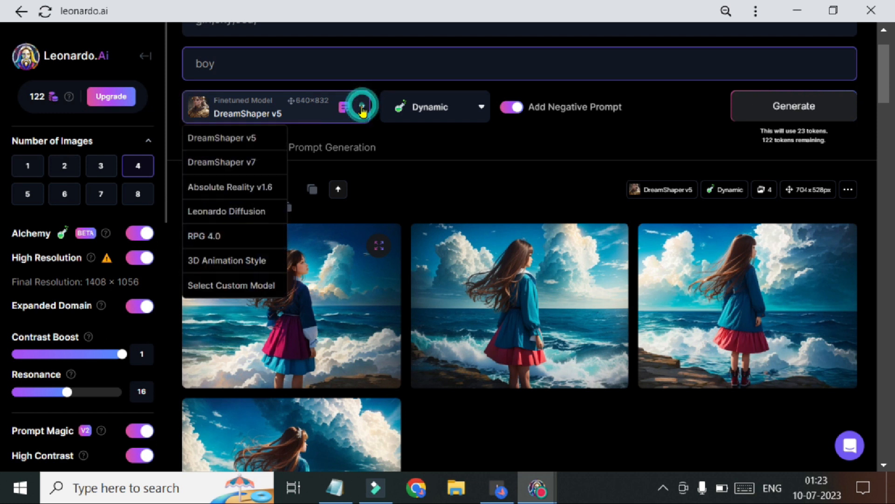
pyautogui.click(251, 164)
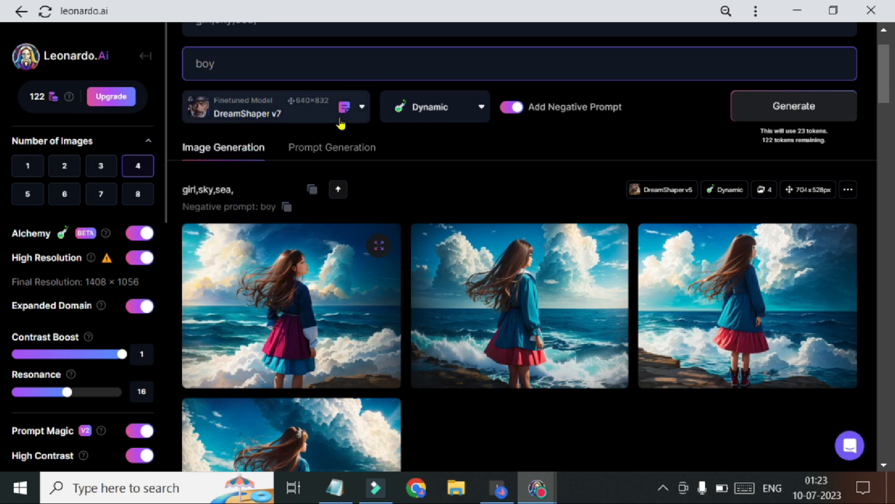
pyautogui.click(363, 111)
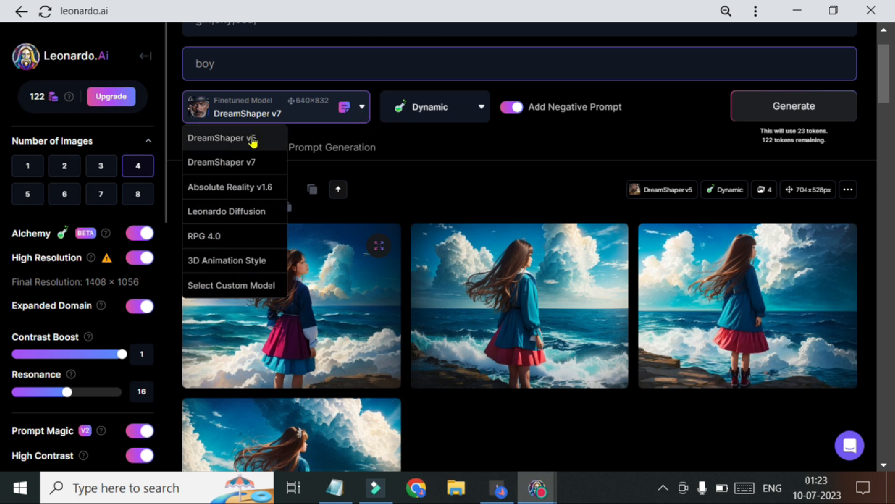
pyautogui.scroll(2, 253, 142)
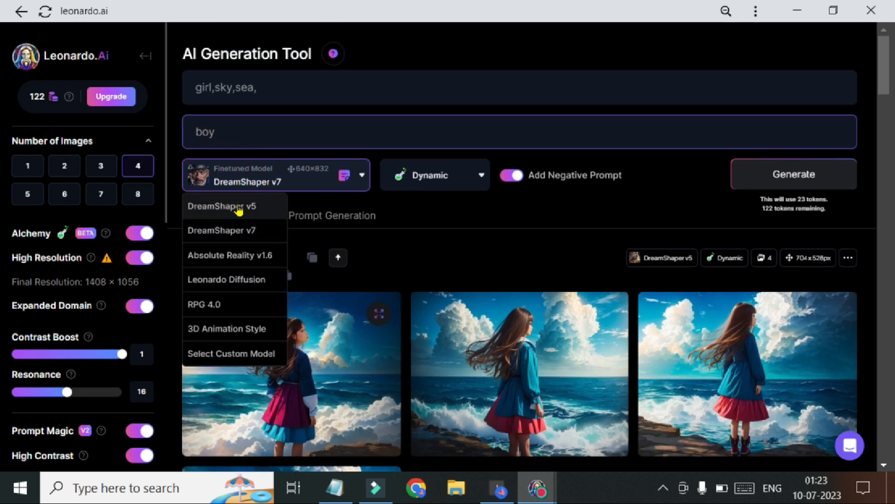
pyautogui.click(247, 236)
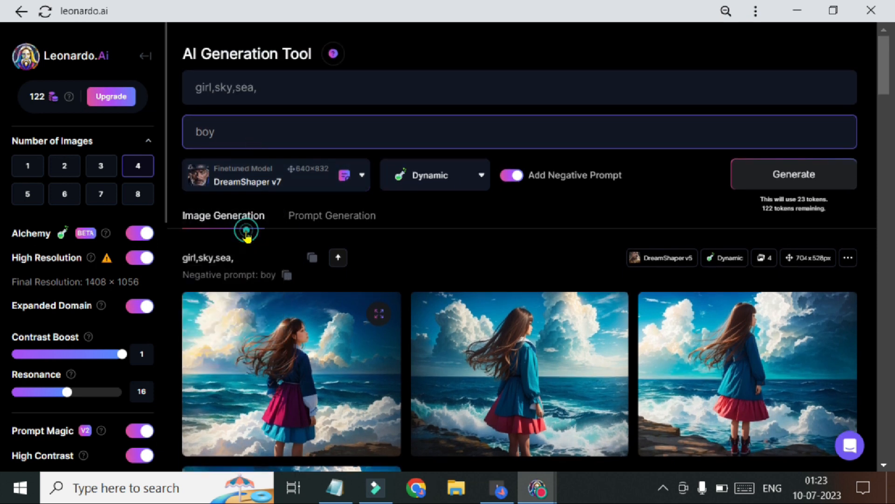
pyautogui.click(771, 182)
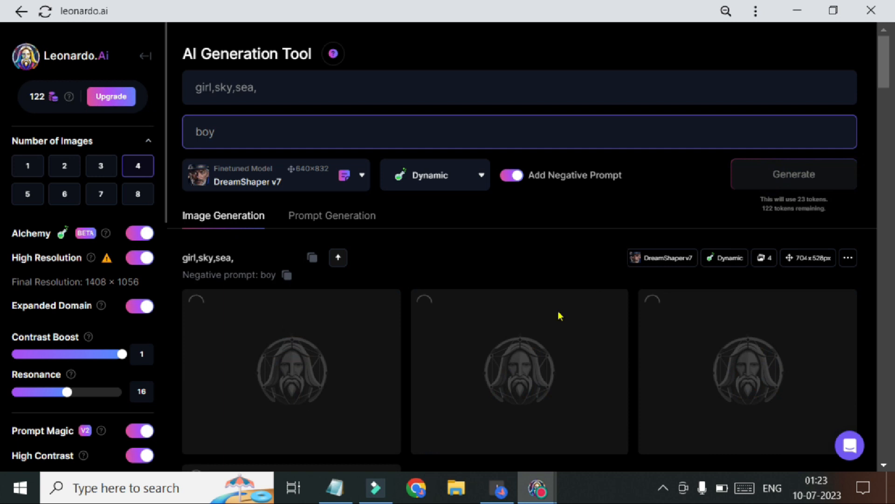
# - Follow the DreamShaper v7 generation and compare its images with the earlier DreamShaper v5 set
pyautogui.scroll(-1, 560, 314)
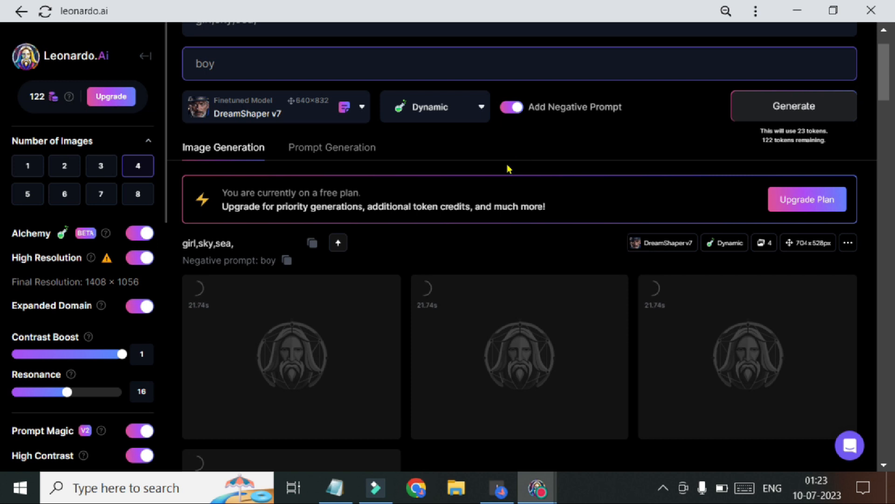
pyautogui.scroll(-3, 509, 169)
pyautogui.scroll(4, 508, 168)
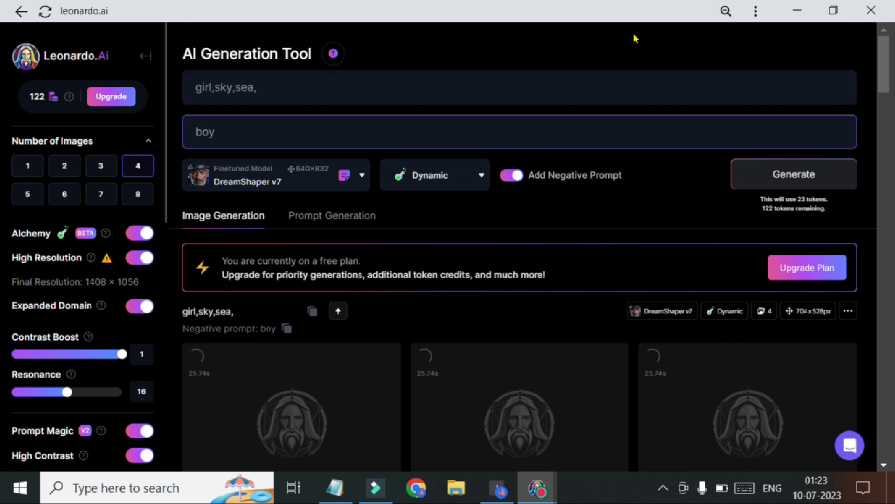
pyautogui.scroll(-10, 592, 68)
pyautogui.scroll(2, 592, 69)
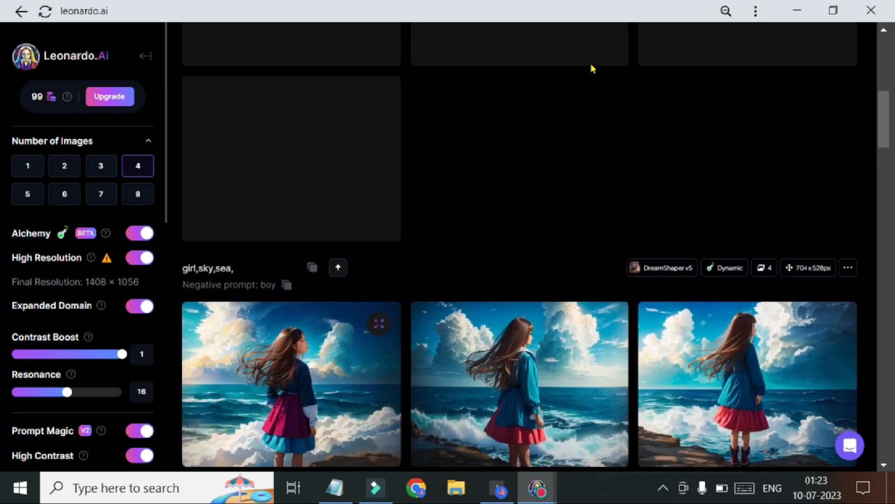
pyautogui.scroll(5, 592, 68)
pyautogui.moveTo(538, 182)
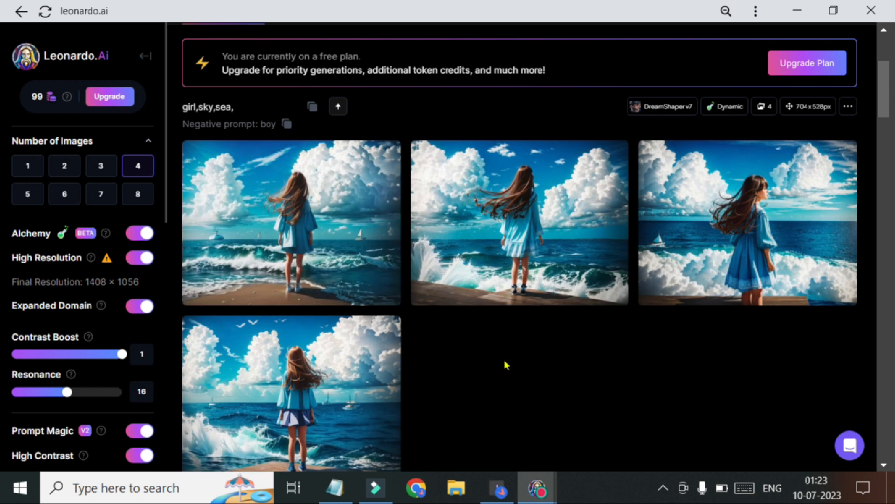
pyautogui.scroll(-7, 507, 365)
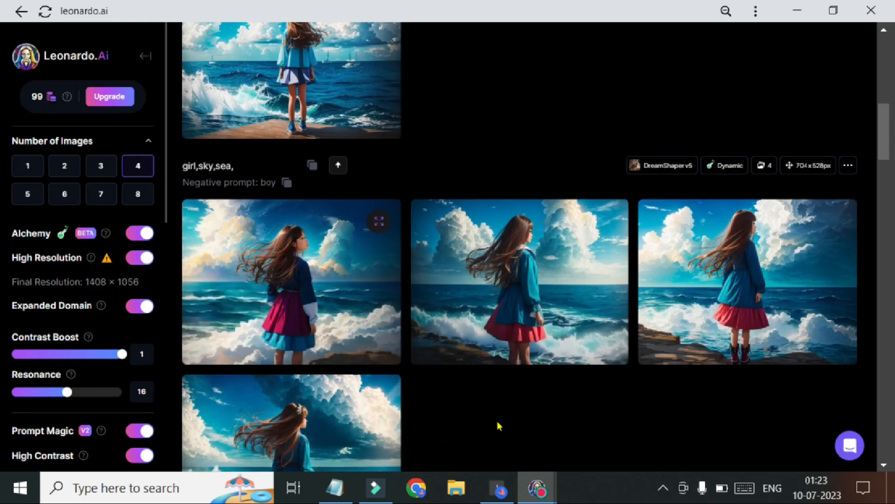
pyautogui.hotkey('ctrl', '+')
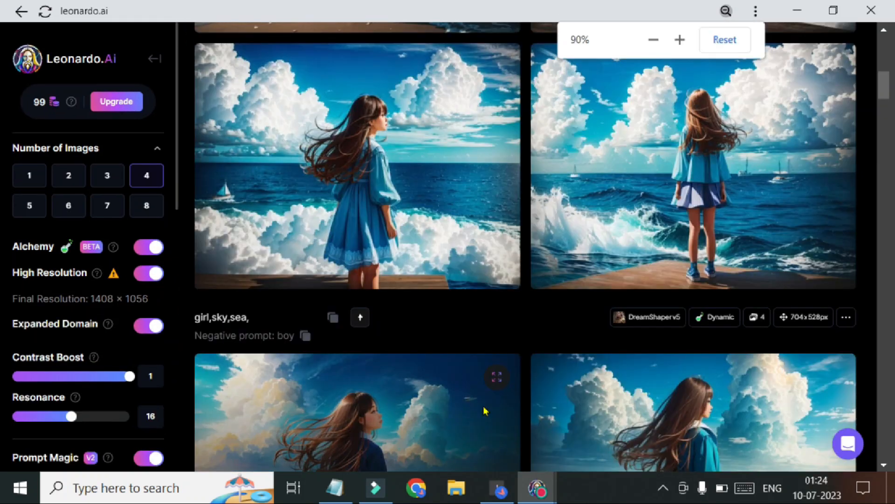
pyautogui.scroll(3, 523, 280)
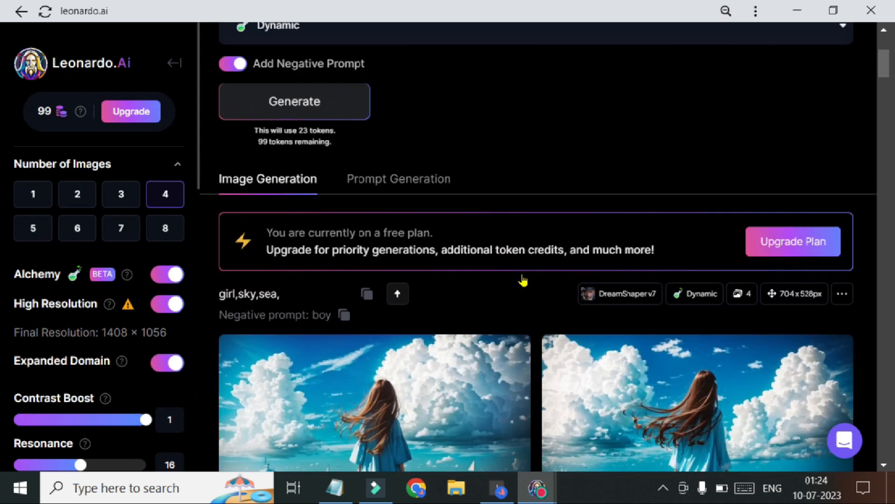
# - Shrink the page view and set the number of images to generate to 1
pyautogui.scroll(-3, 673, 88)
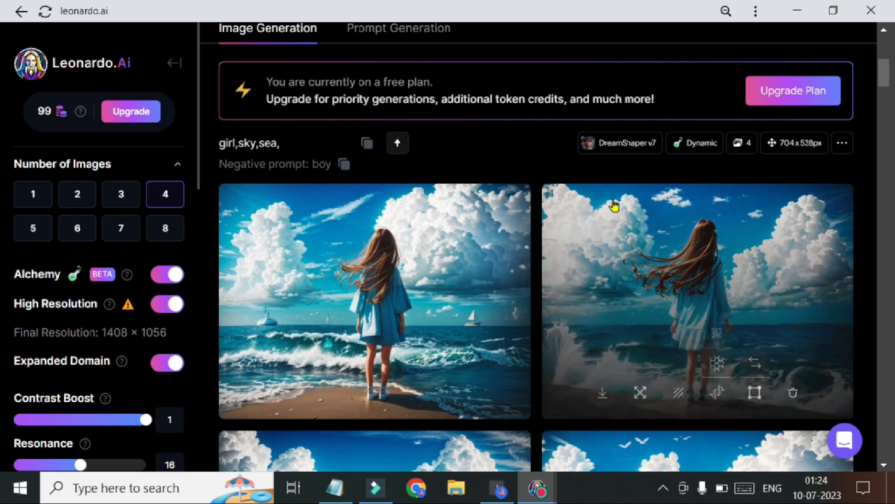
pyautogui.hotkey('ctrl', '-')
pyautogui.click(34, 182)
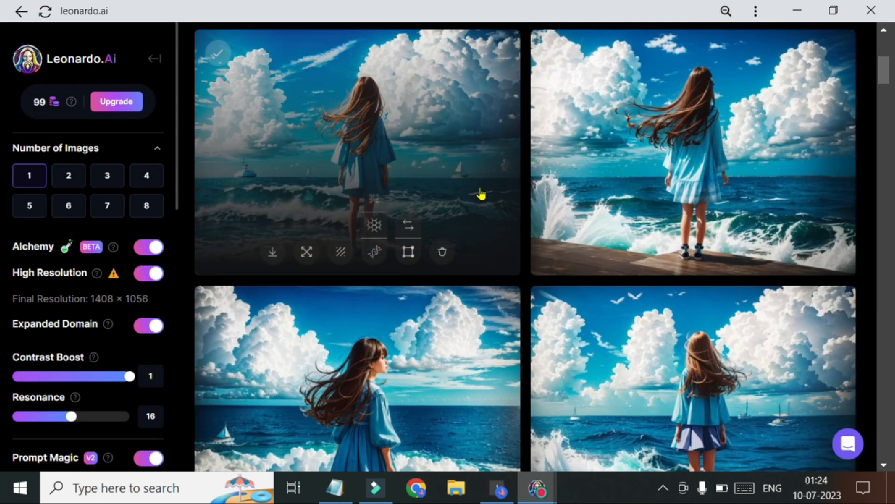
# - Switch the finetuned model to Absolute Reality v1.6 and generate one image from the same prompt and negative prompt
pyautogui.scroll(-5, 631, 295)
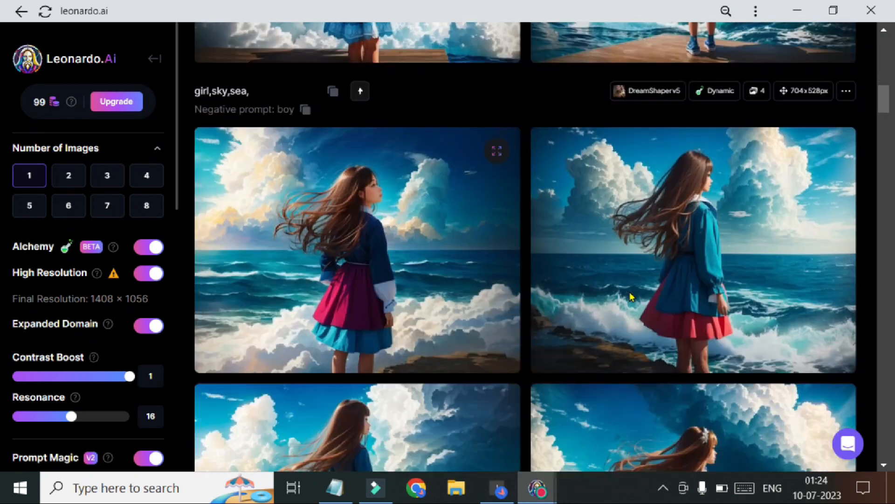
pyautogui.scroll(-1, 632, 295)
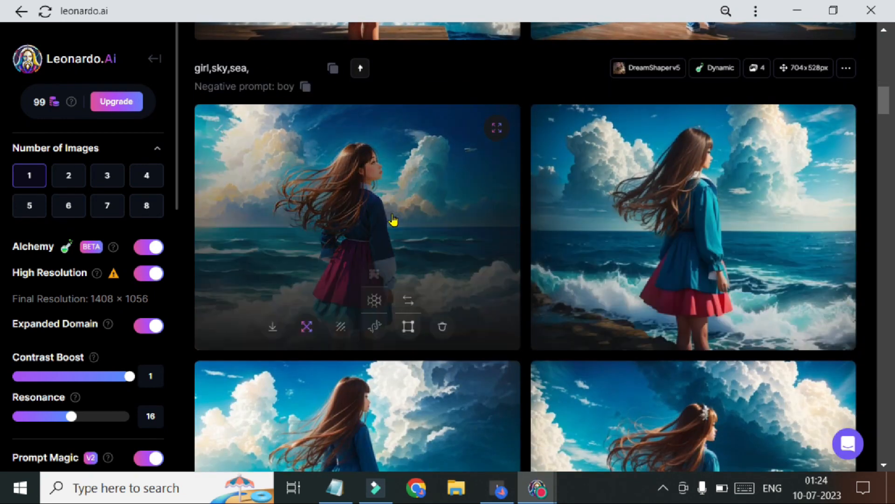
pyautogui.scroll(10, 417, 177)
pyautogui.scroll(6, 420, 173)
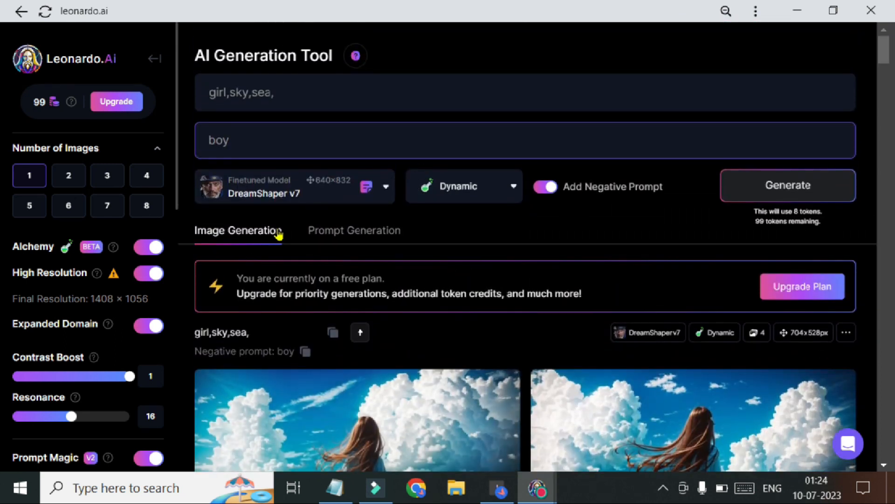
pyautogui.click(386, 188)
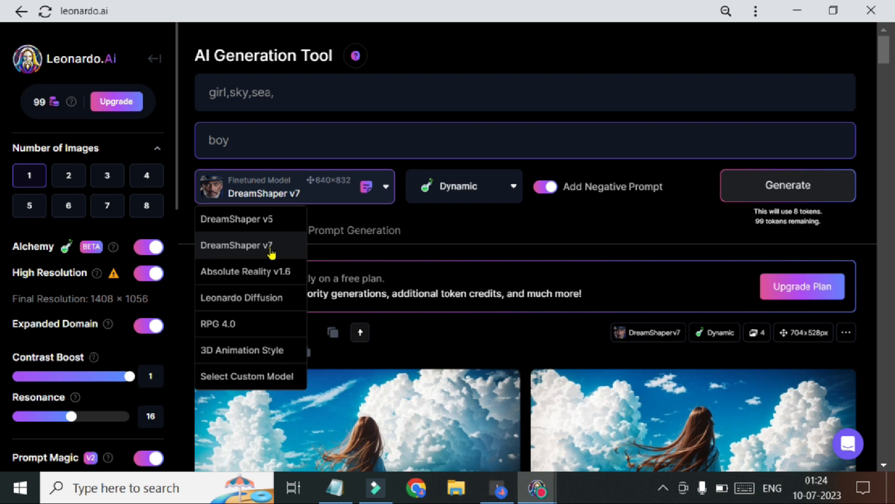
pyautogui.click(265, 274)
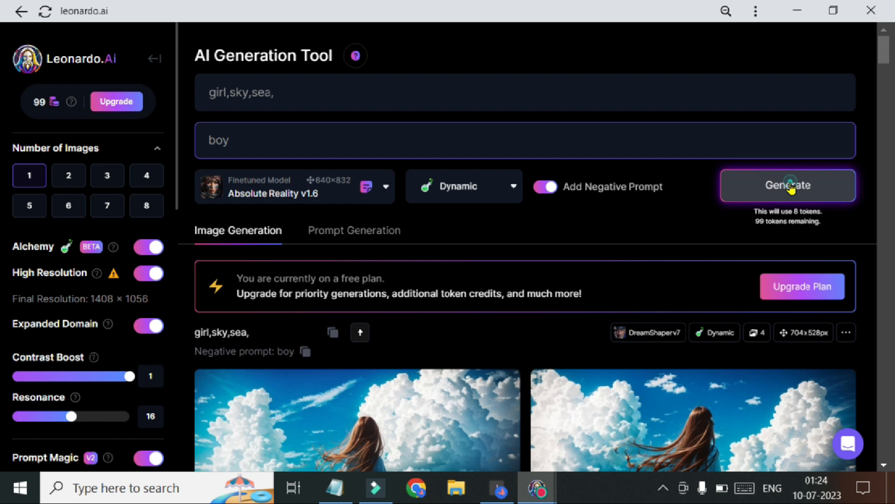
pyautogui.click(792, 186)
pyautogui.scroll(-5, 575, 282)
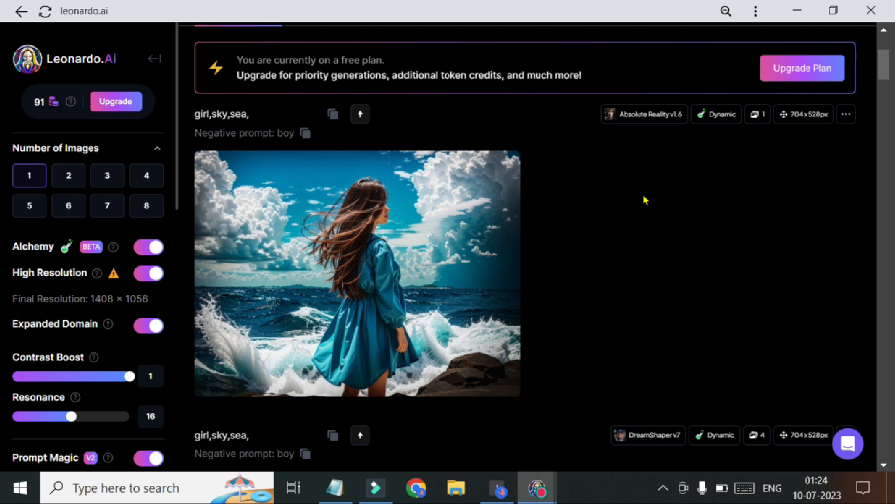
# - Download the Absolute Reality v1.6 image and open the downloaded file in the image viewer
pyautogui.moveTo(475, 243)
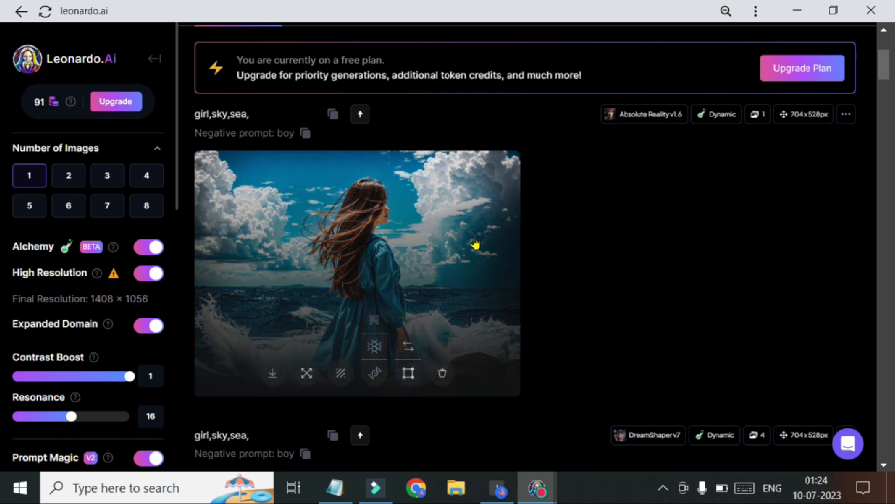
pyautogui.click(275, 374)
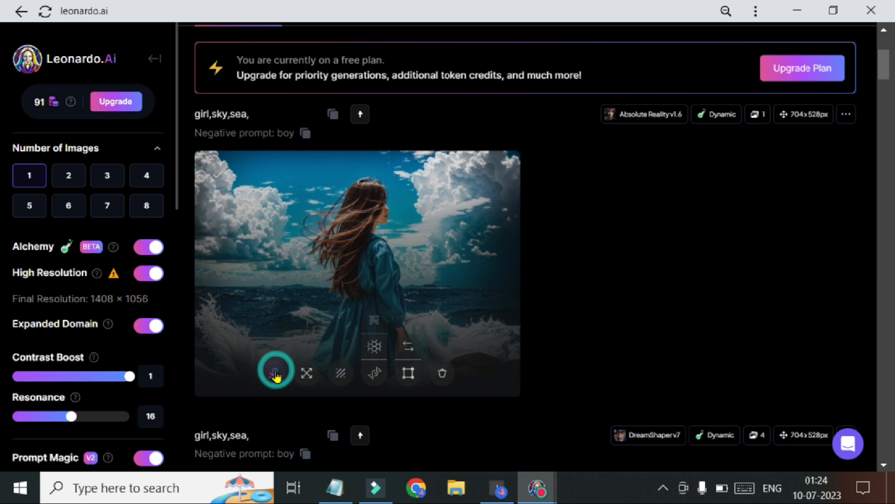
pyautogui.click(159, 452)
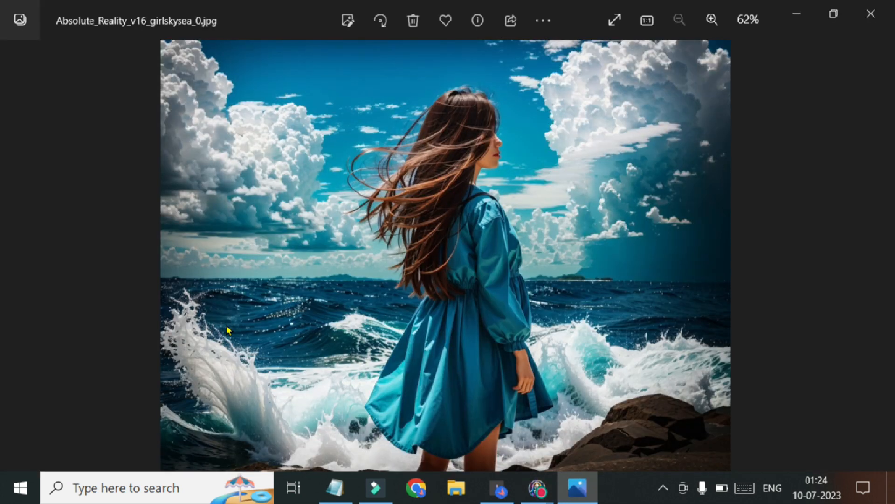
# - Examine the girl's hair, face and the clouds up close in the downloaded image, and close the viewer
pyautogui.scroll(2, 432, 212)
pyautogui.scroll(2, 433, 211)
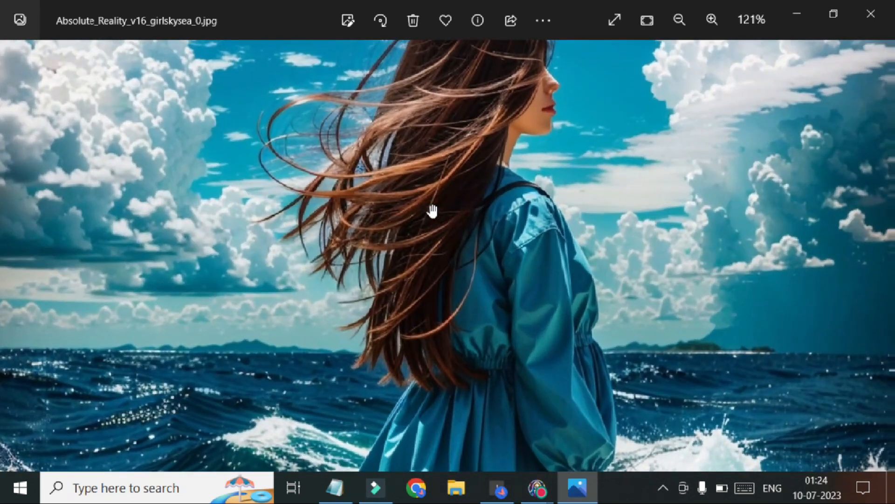
pyautogui.scroll(1, 433, 211)
pyautogui.scroll(-3, 432, 211)
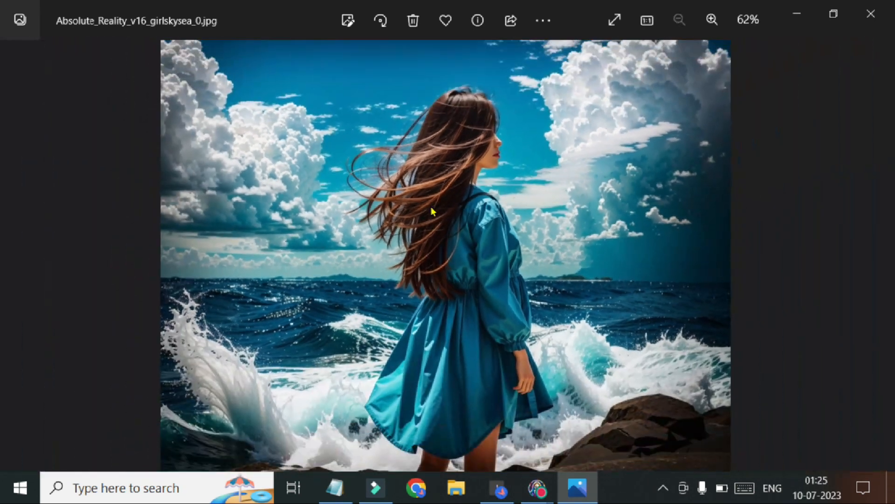
pyautogui.scroll(4, 433, 212)
pyautogui.scroll(1, 432, 211)
pyautogui.scroll(-4, 432, 212)
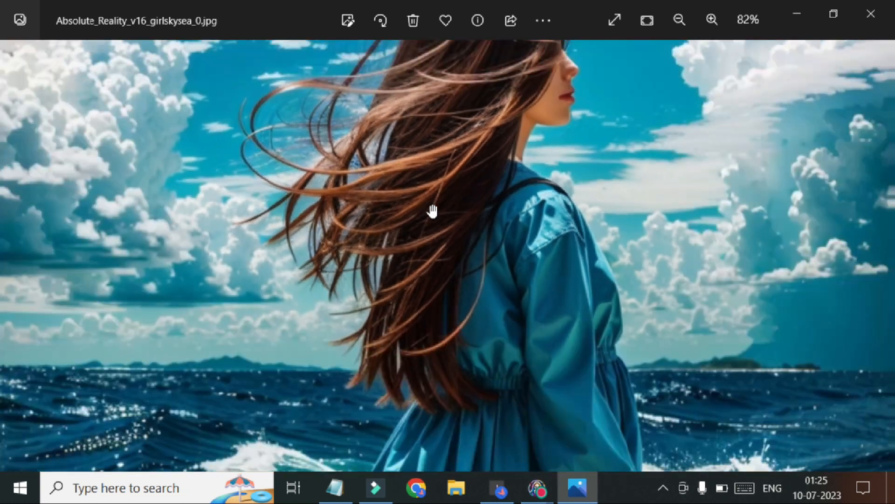
pyautogui.scroll(-1, 432, 211)
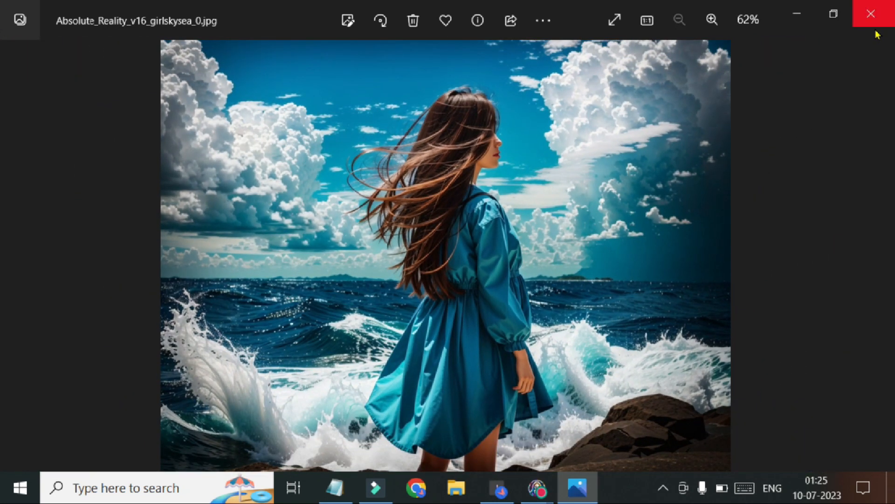
pyautogui.click(871, 15)
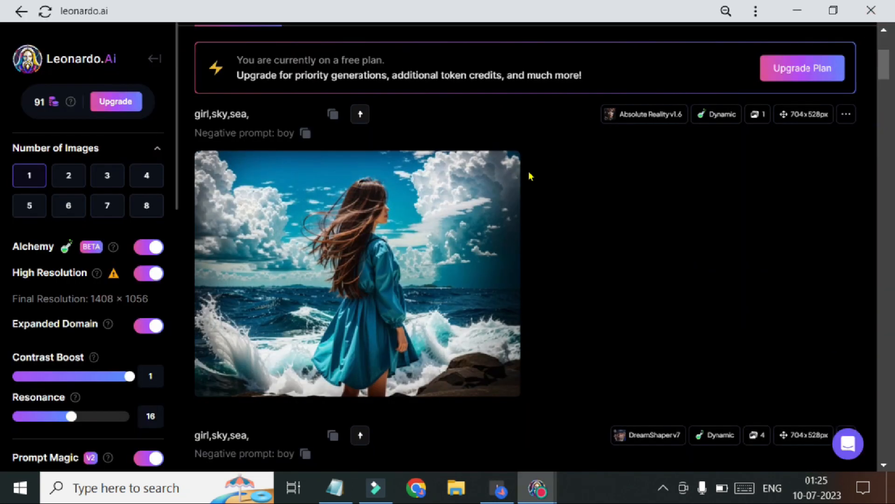
# - Switch the finetuned model to Leonardo Diffusion and generate one image from the same prompt and negative prompt
pyautogui.scroll(5, 530, 176)
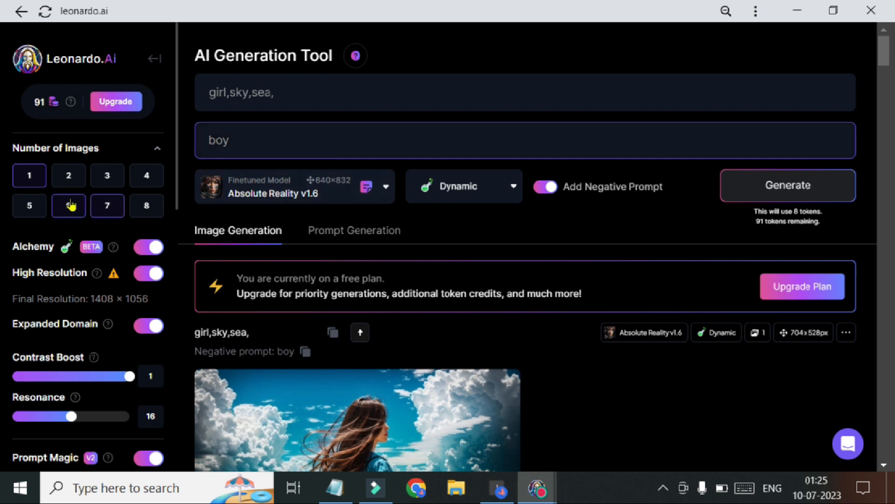
pyautogui.scroll(-3, 263, 408)
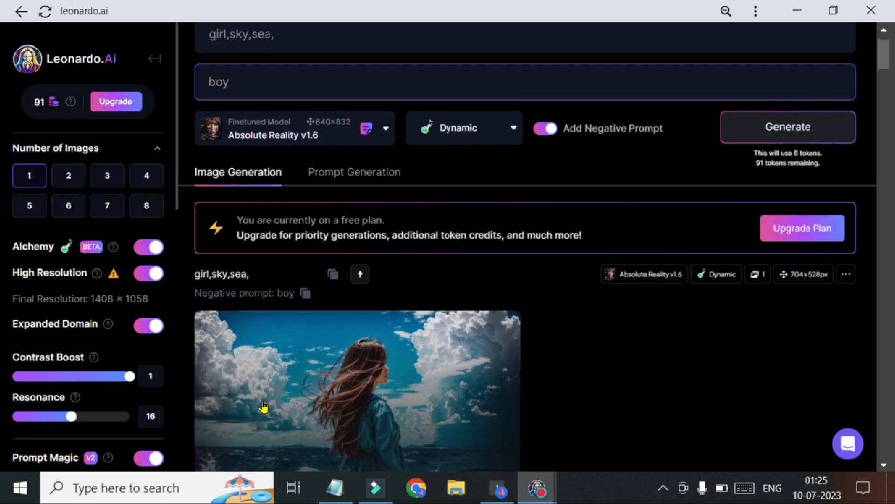
pyautogui.scroll(2, 263, 407)
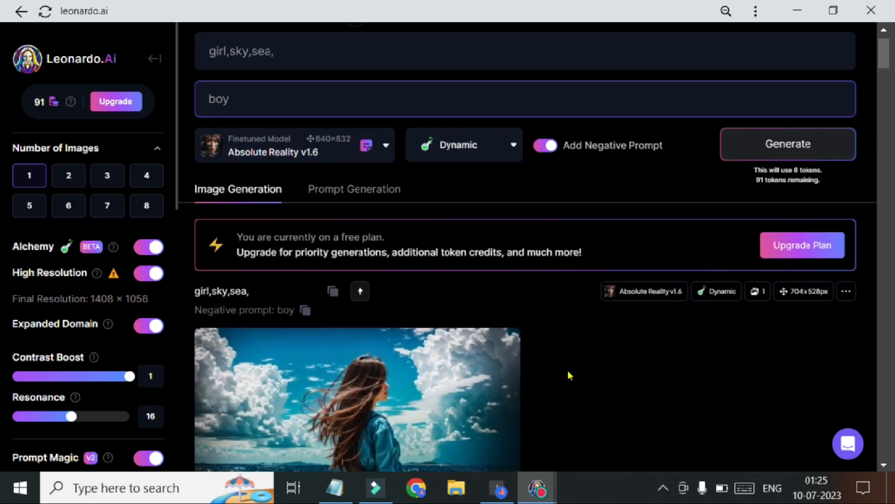
pyautogui.scroll(1, 500, 228)
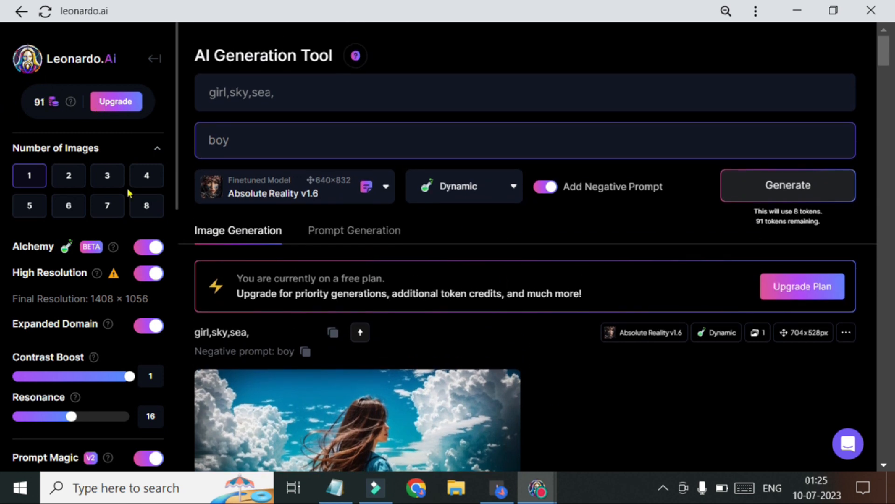
pyautogui.click(388, 190)
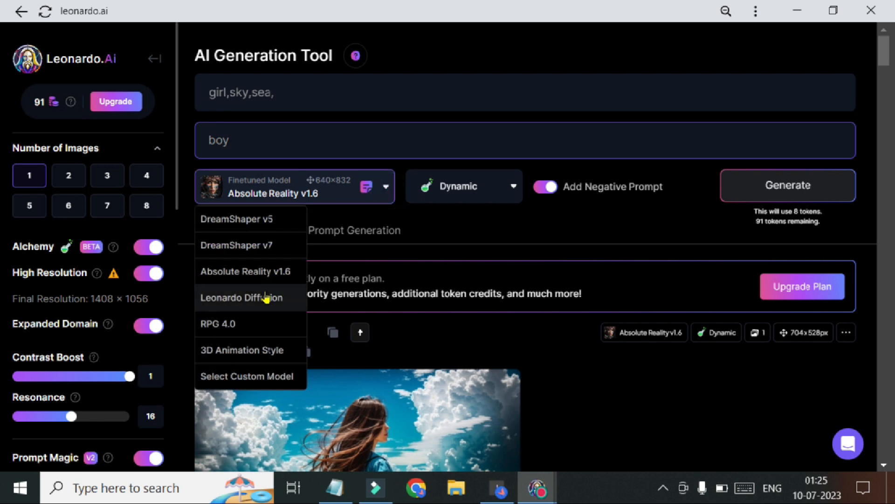
pyautogui.click(266, 298)
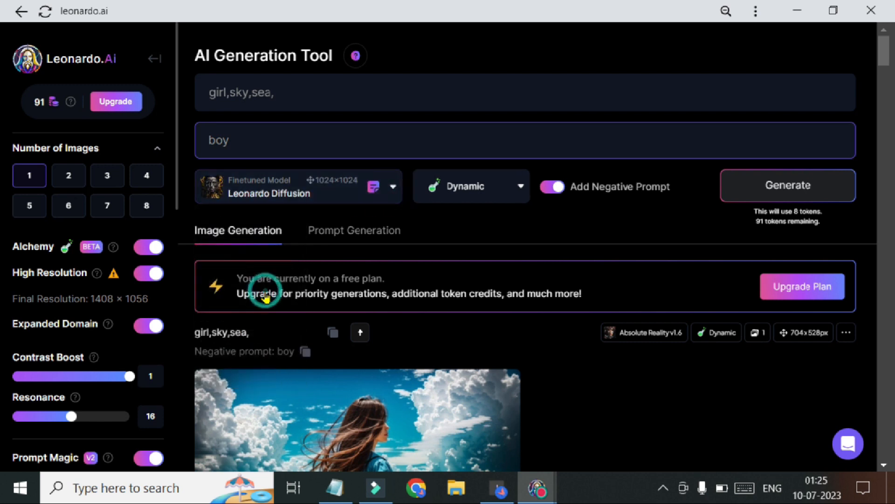
pyautogui.click(803, 186)
pyautogui.scroll(-4, 659, 384)
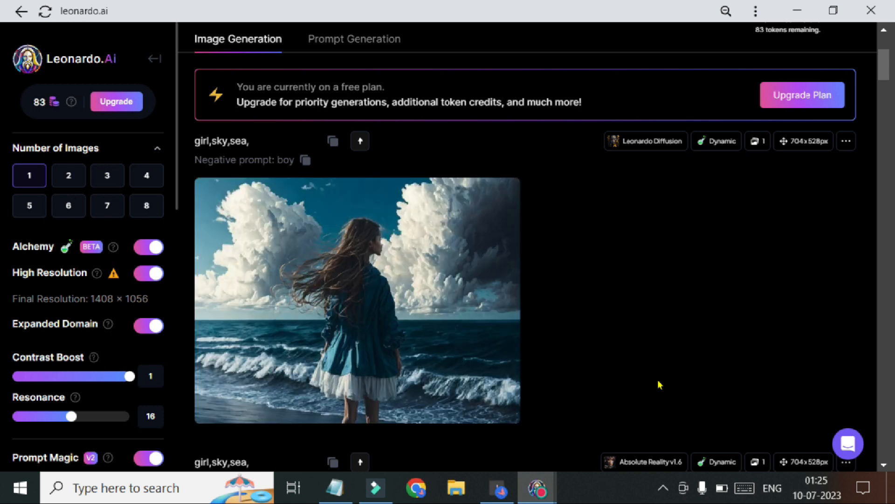
# - Compare the Leonardo Diffusion image with the earlier Absolute Reality v1.6 and DreamShaper results
pyautogui.scroll(-7, 659, 265)
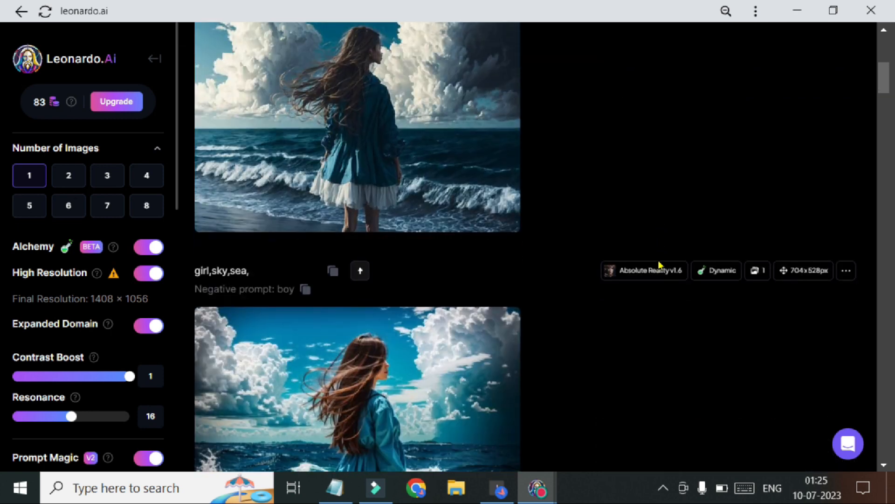
pyautogui.scroll(8, 660, 265)
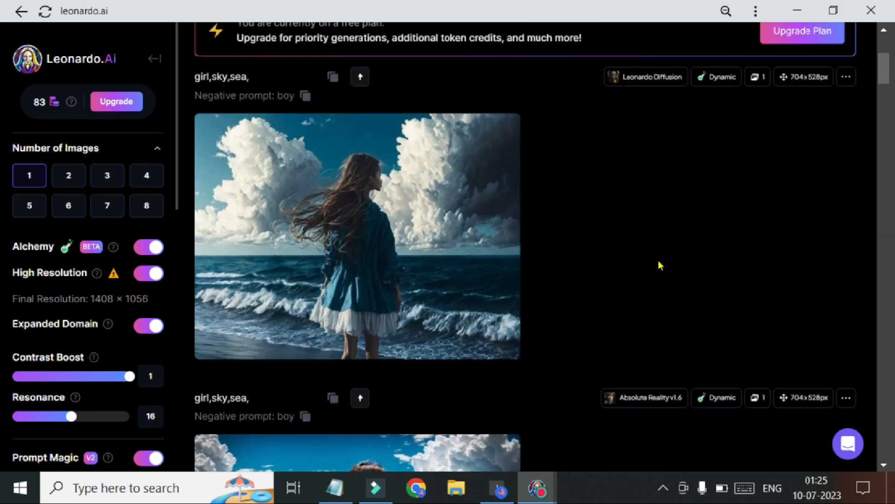
pyautogui.scroll(-13, 660, 265)
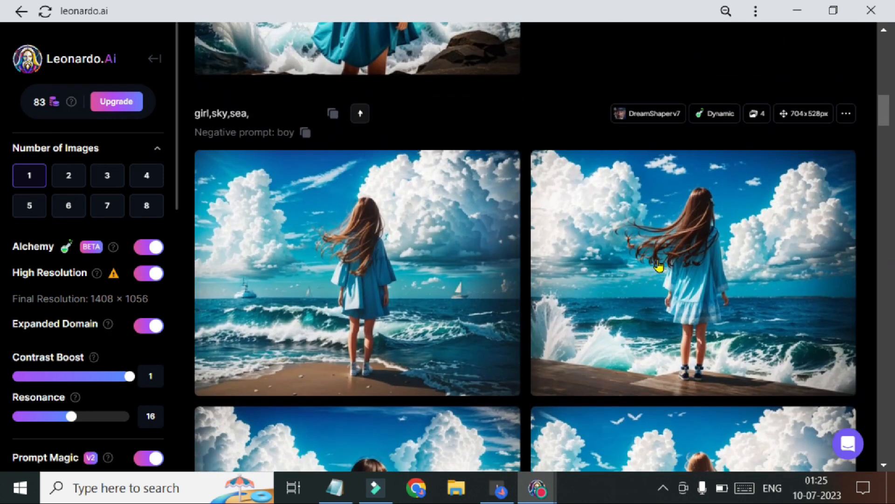
pyautogui.scroll(-14, 659, 265)
pyautogui.scroll(15, 660, 265)
pyautogui.scroll(3, 659, 266)
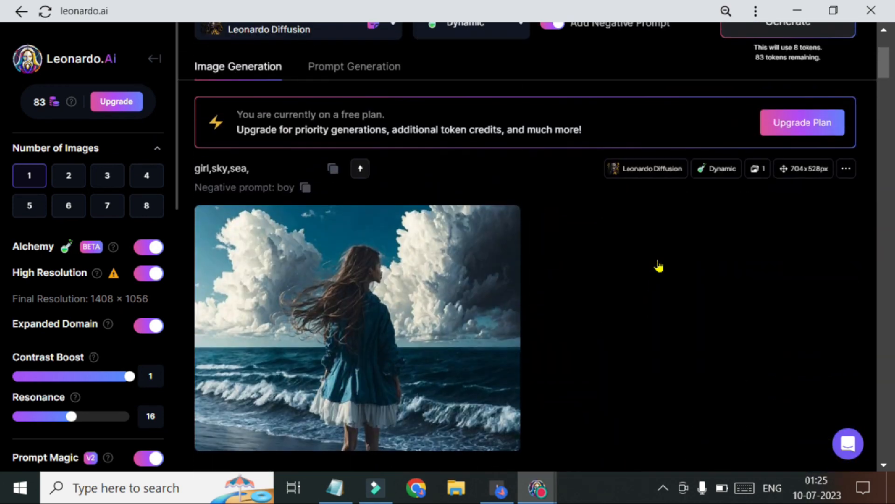
# - Enlarge the page to 125% to examine the Leonardo Diffusion image, and return it to 100%
pyautogui.hotkey('ctrl', '+')
pyautogui.hotkey('ctrl', '+')
pyautogui.hotkey('ctrl', '+')
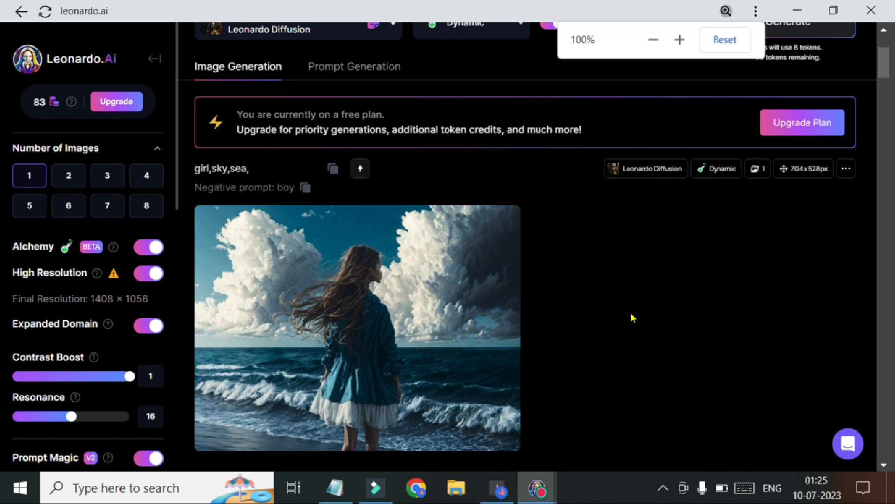
pyautogui.scroll(-10, 633, 318)
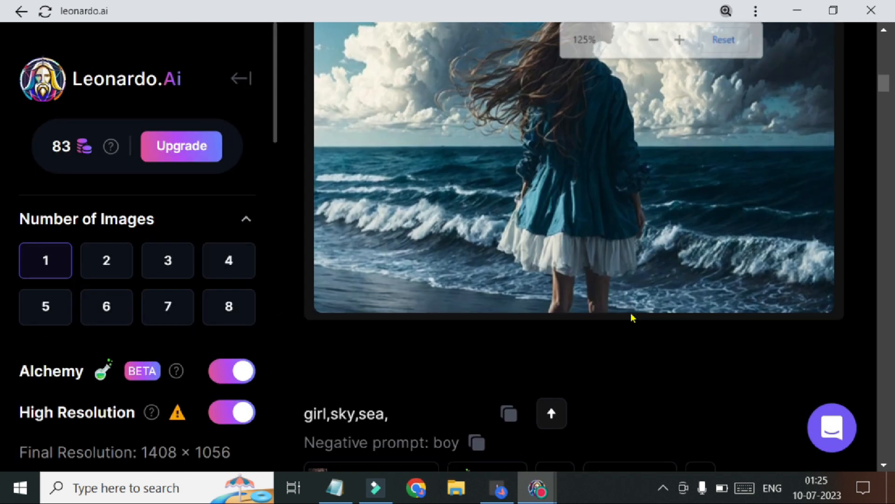
pyautogui.scroll(4, 633, 318)
pyautogui.hotkey('ctrl', '-')
pyautogui.hotkey('ctrl', '-')
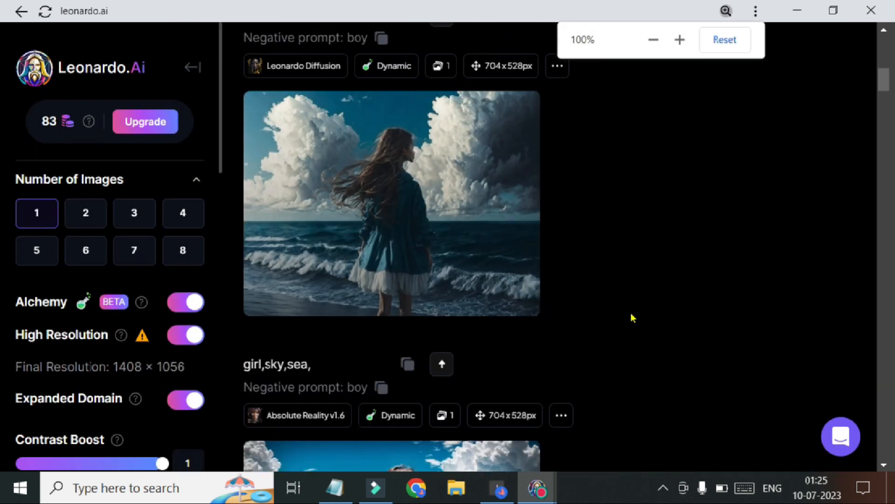
pyautogui.scroll(5, 633, 318)
# - Switch the finetuned model to RPG 4.0 and generate one image from the same prompt and negative prompt
pyautogui.hotkey('ctrl', '-')
pyautogui.hotkey('ctrl', '-')
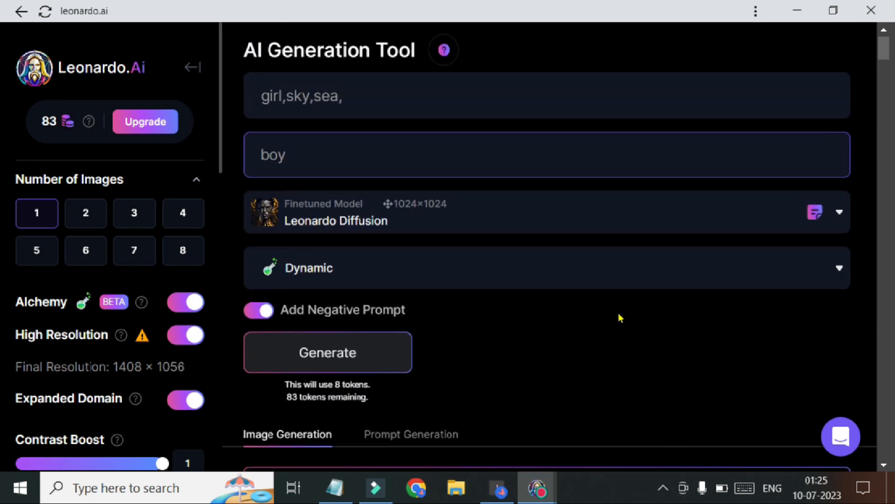
pyautogui.hotkey('ctrl', '-')
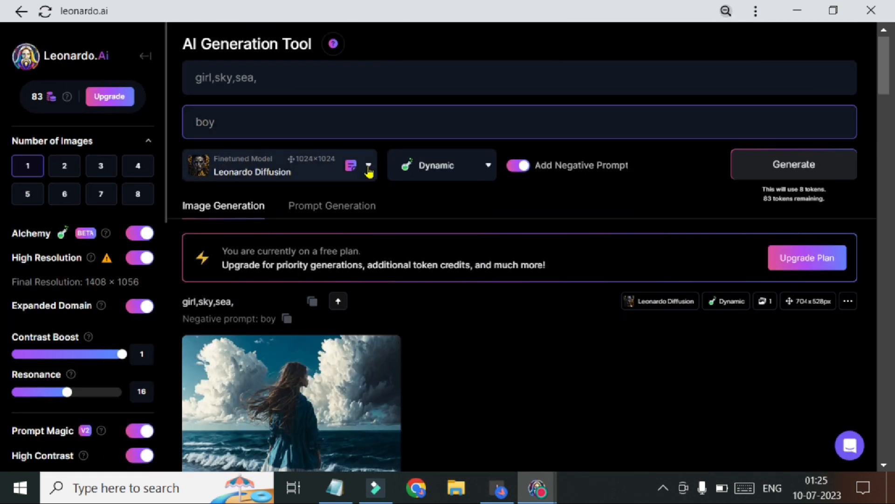
pyautogui.click(368, 165)
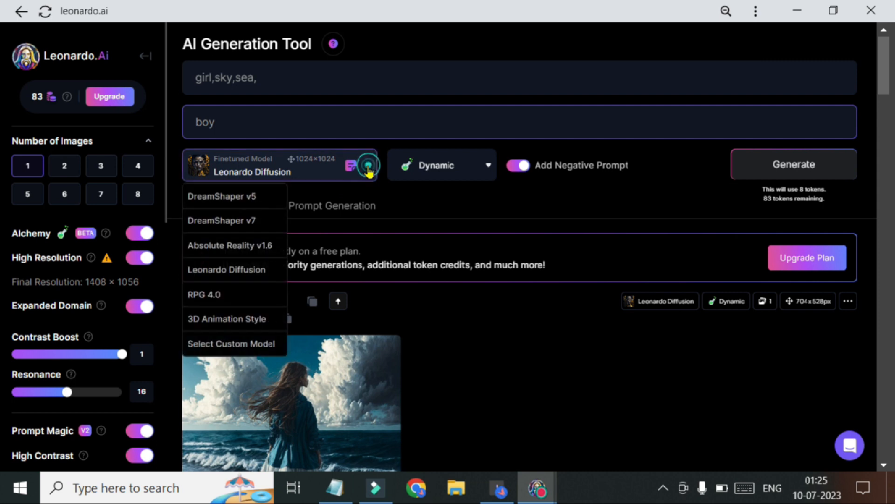
pyautogui.click(223, 296)
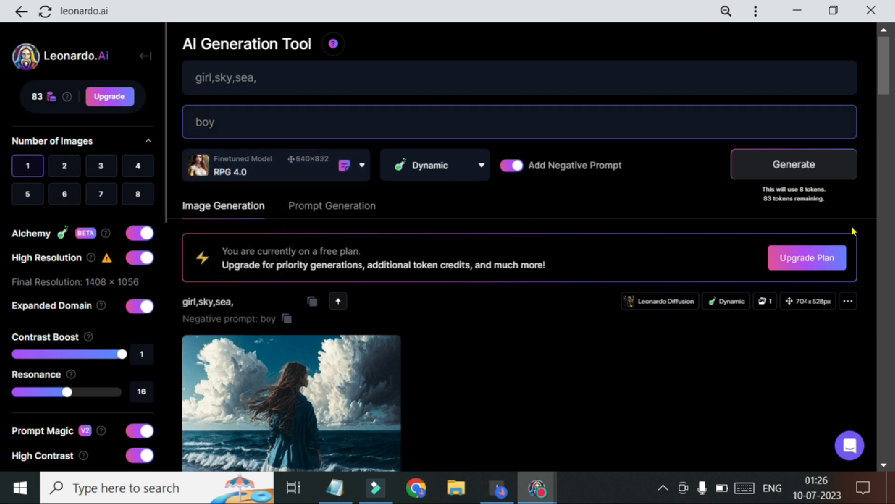
pyautogui.click(832, 162)
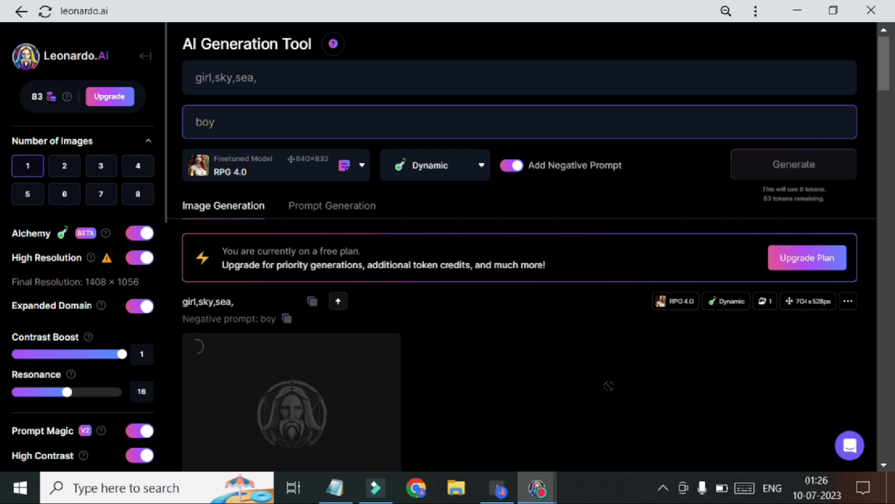
# - Enlarge the page to examine the image generated with RPG 4.0, and restore the smaller page zoom
pyautogui.scroll(-1, 584, 321)
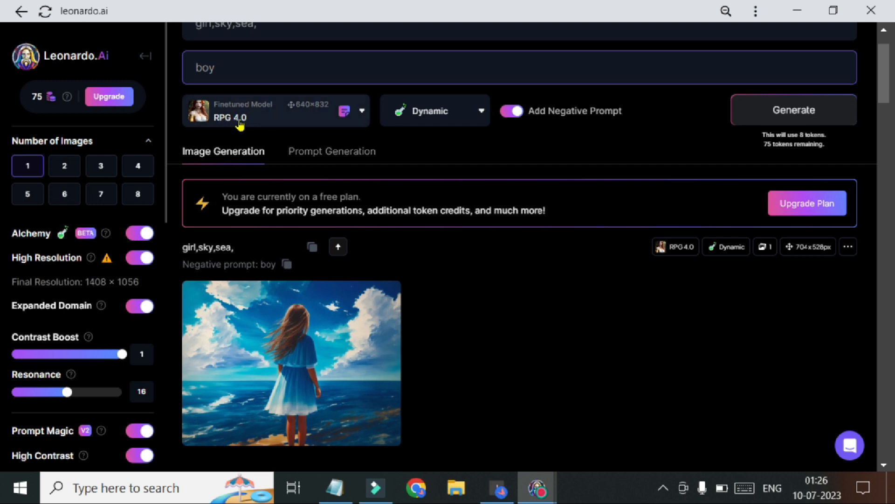
pyautogui.keyDown('ctrl'); pyautogui.scroll(2, 440, 348); pyautogui.keyUp('ctrl')
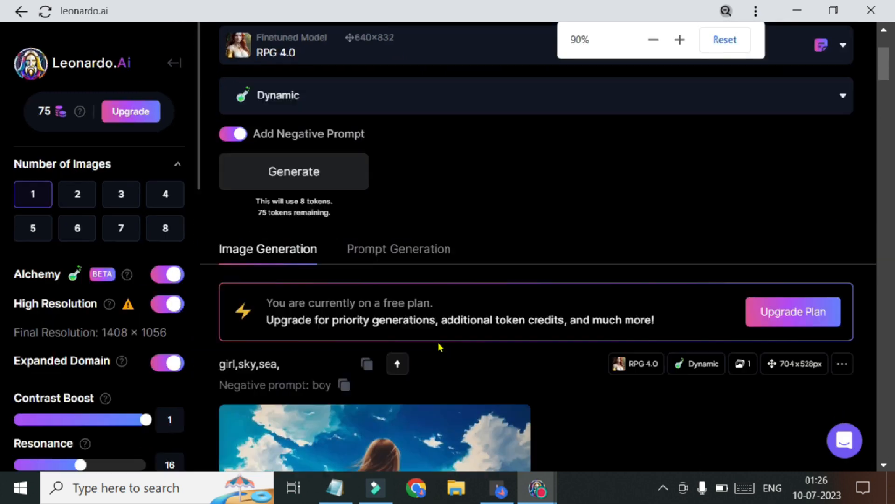
pyautogui.scroll(-5, 712, 237)
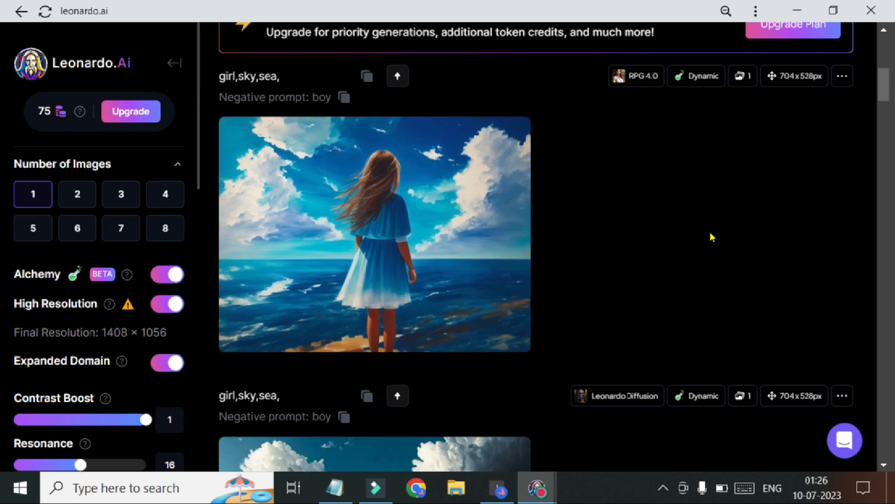
pyautogui.scroll(5, 712, 236)
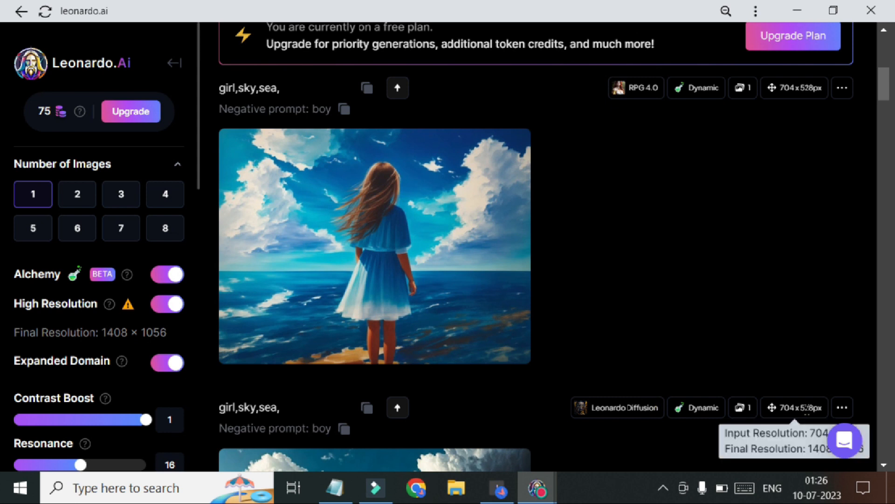
pyautogui.scroll(6, 718, 333)
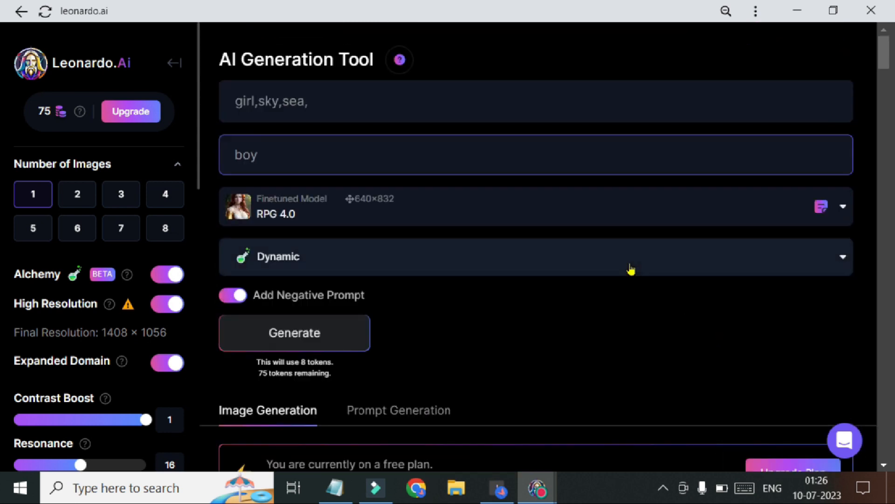
pyautogui.hotkey('ctrl', '-')
pyautogui.hotkey('ctrl', '-')
pyautogui.hotkey('ctrl', '-')
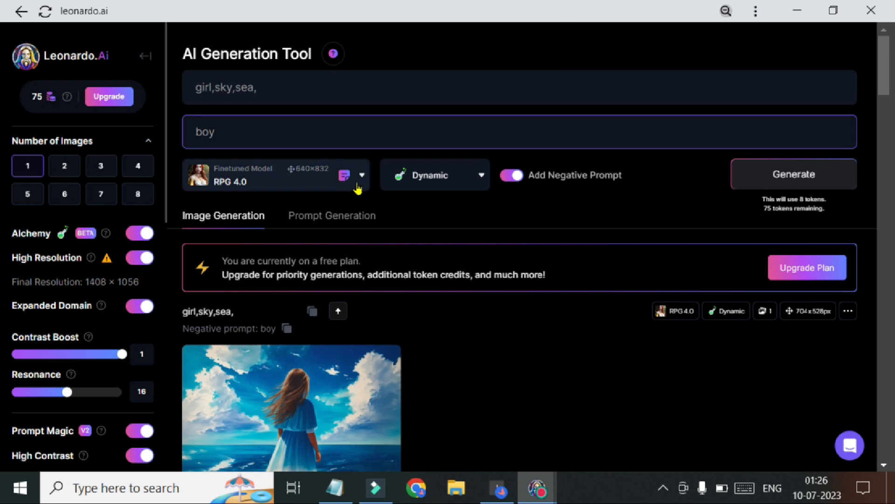
# - Switch the finetuned model to 3D Animation Style and generate one image from the same prompt and negative prompt without Alchemy
pyautogui.click(366, 174)
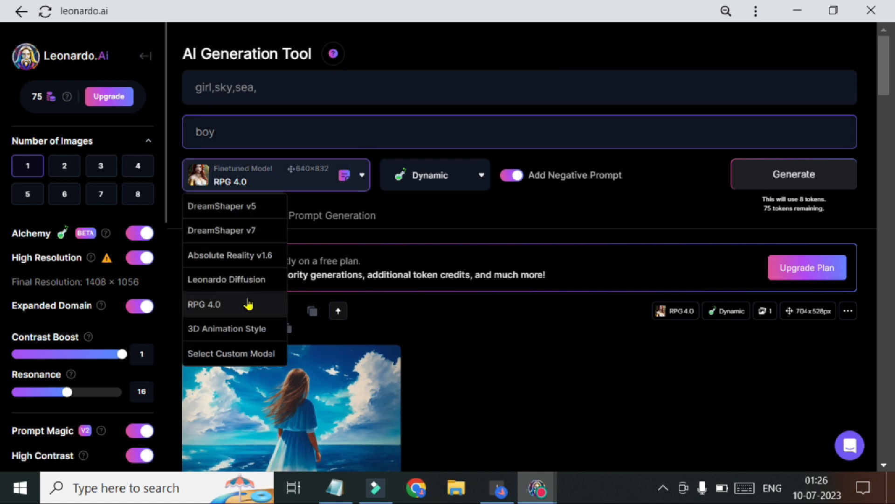
pyautogui.click(250, 331)
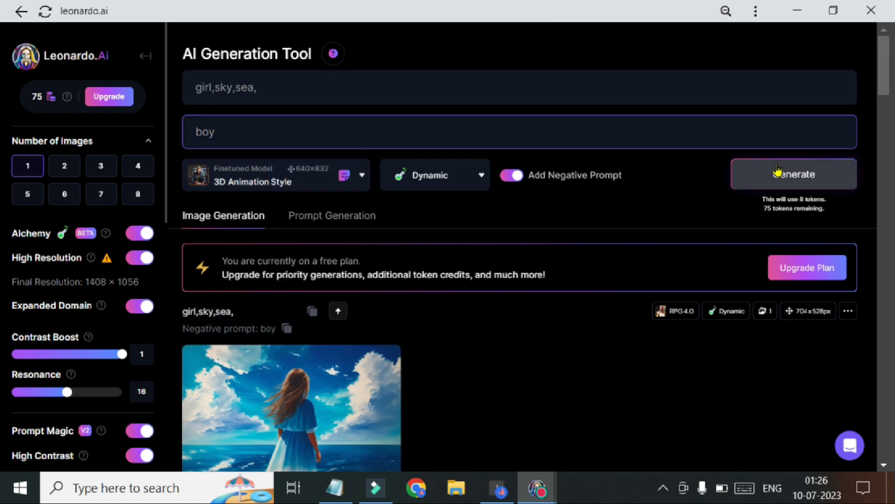
pyautogui.click(793, 171)
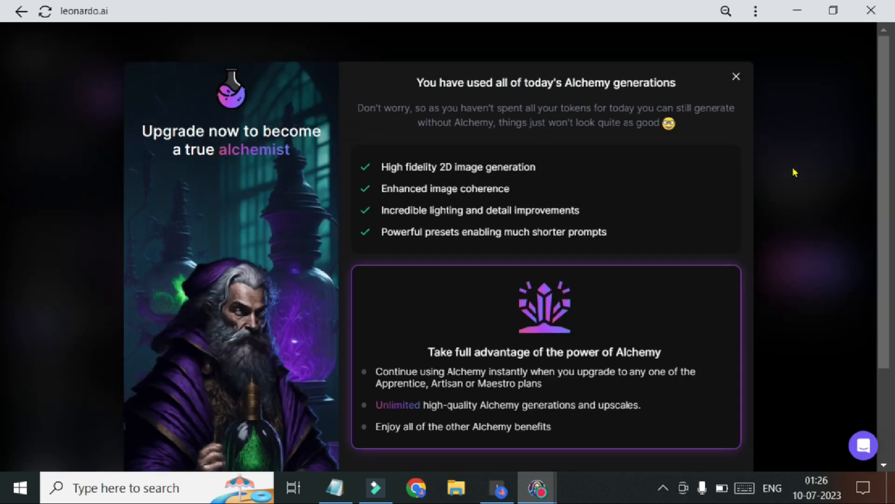
pyautogui.click(735, 78)
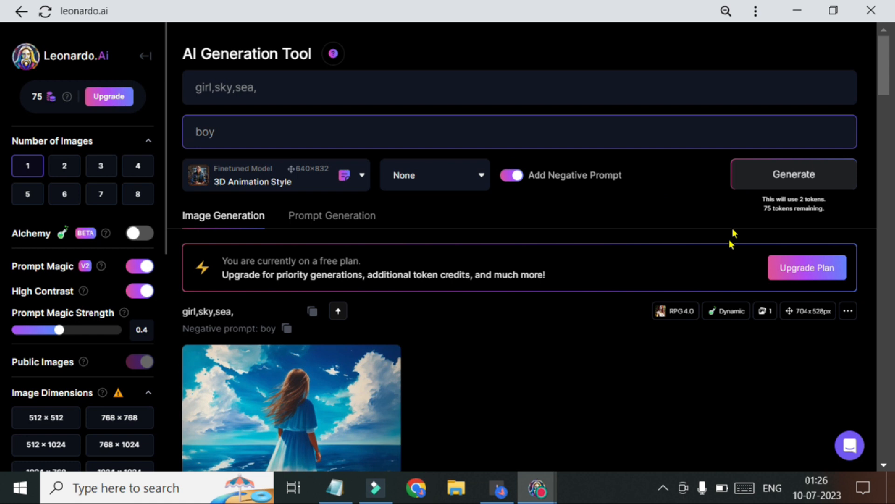
pyautogui.click(765, 181)
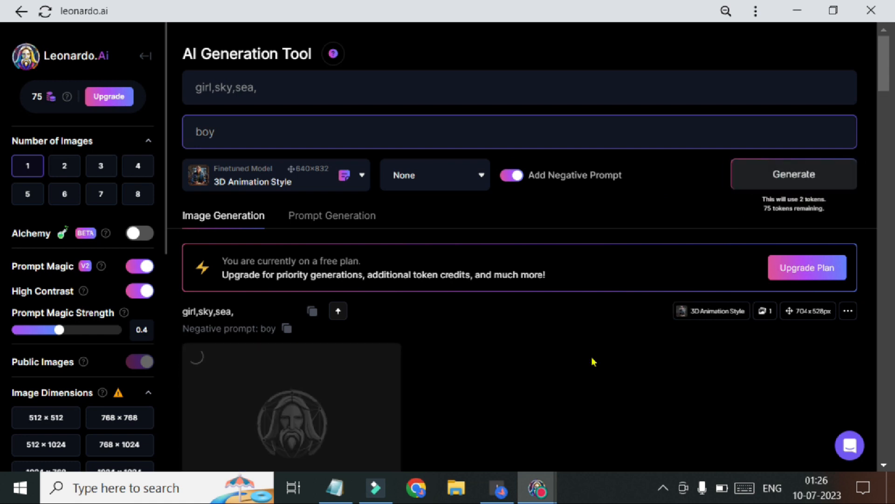
pyautogui.scroll(-3, 593, 362)
pyautogui.scroll(1, 593, 362)
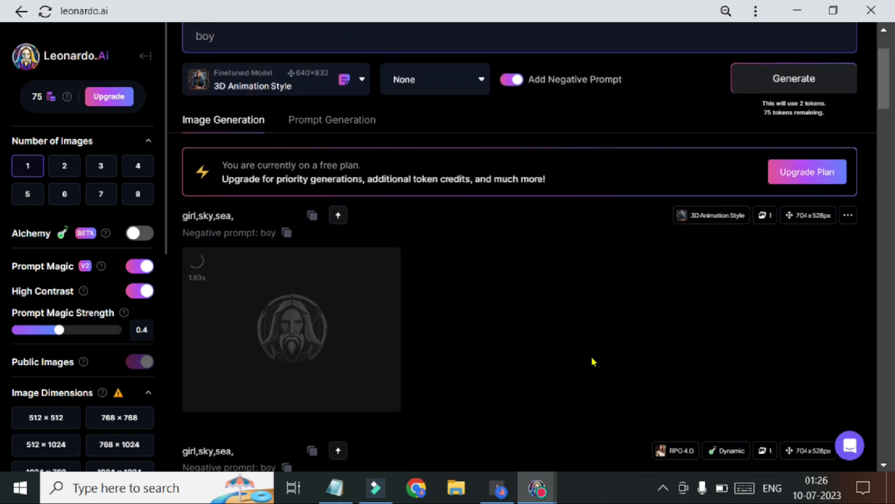
pyautogui.scroll(1, 593, 362)
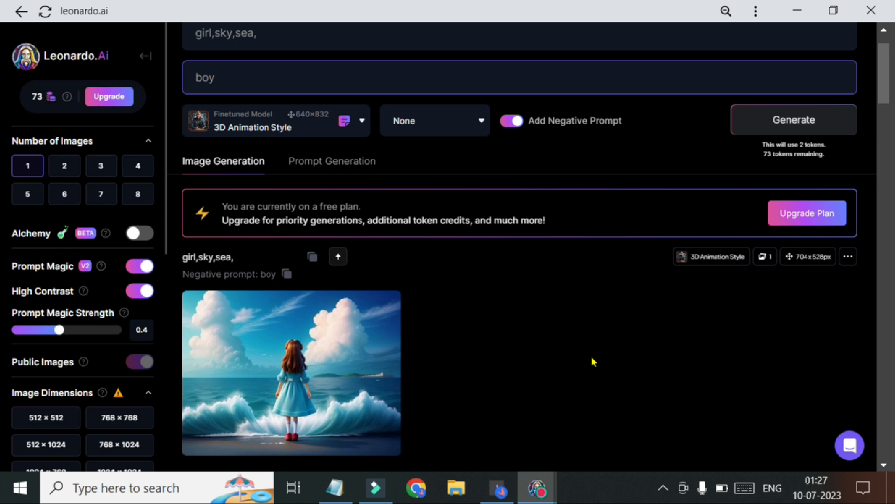
# - Examine the 3D Animation Style image at a larger page zoom and compare it with the RPG 4.0 image
pyautogui.hotkey('ctrl', '+')
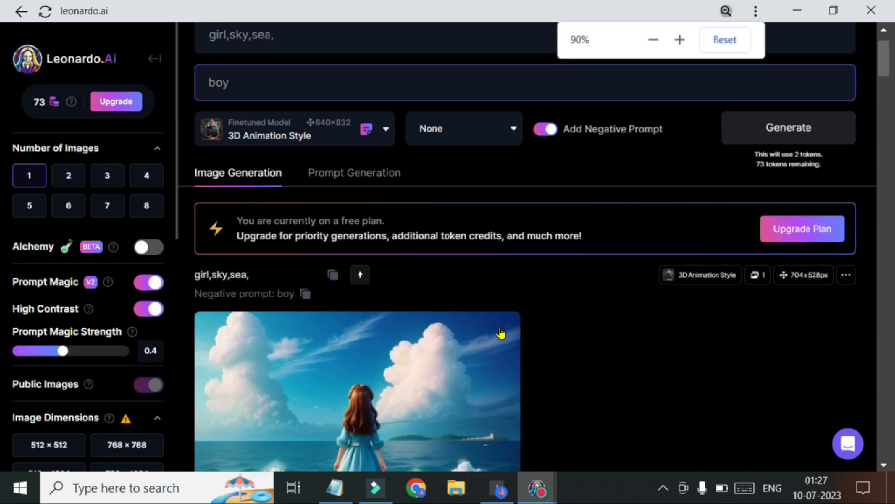
pyautogui.scroll(-2, 501, 332)
pyautogui.scroll(3, 502, 332)
pyautogui.scroll(-4, 502, 332)
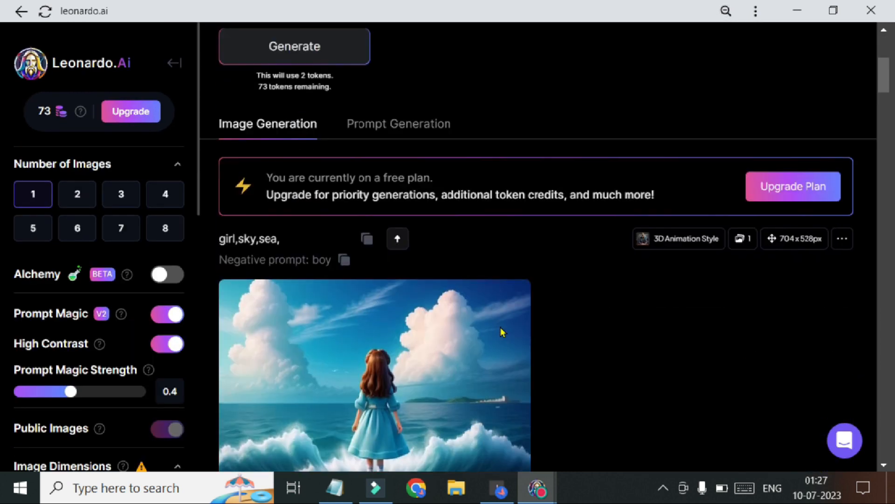
pyautogui.scroll(-4, 653, 316)
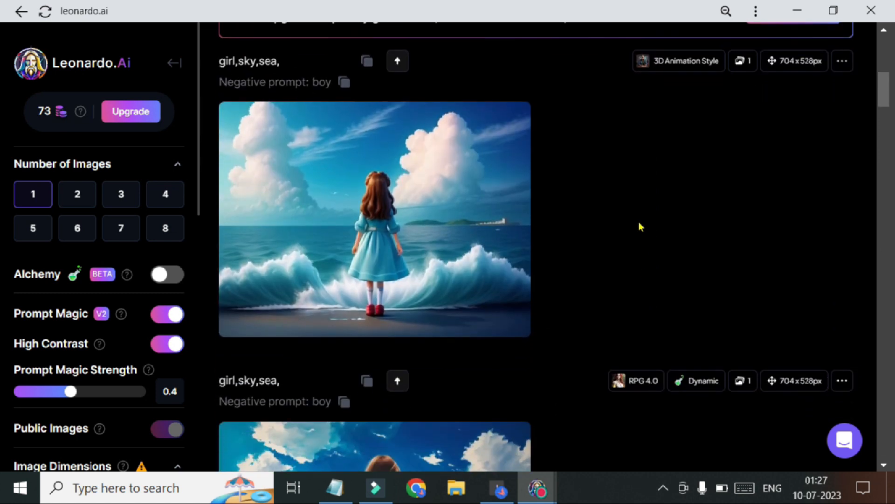
pyautogui.scroll(-6, 599, 272)
pyautogui.scroll(4, 598, 273)
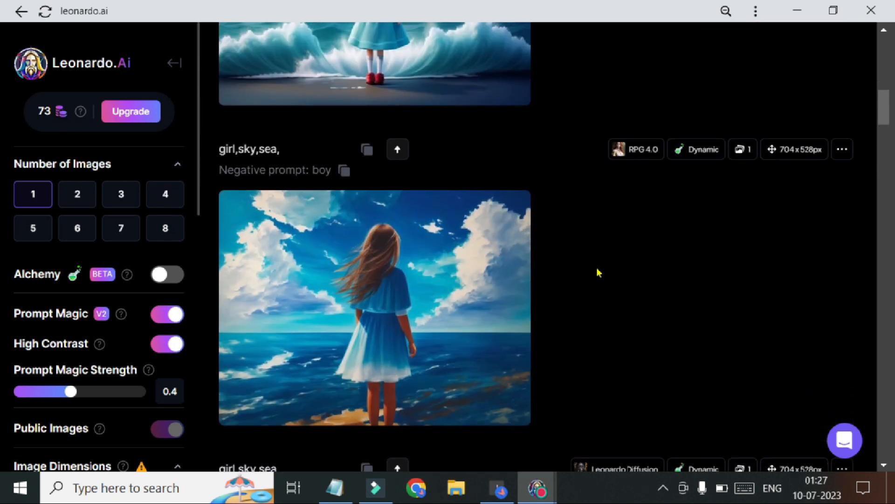
pyautogui.scroll(1, 598, 270)
pyautogui.scroll(10, 579, 192)
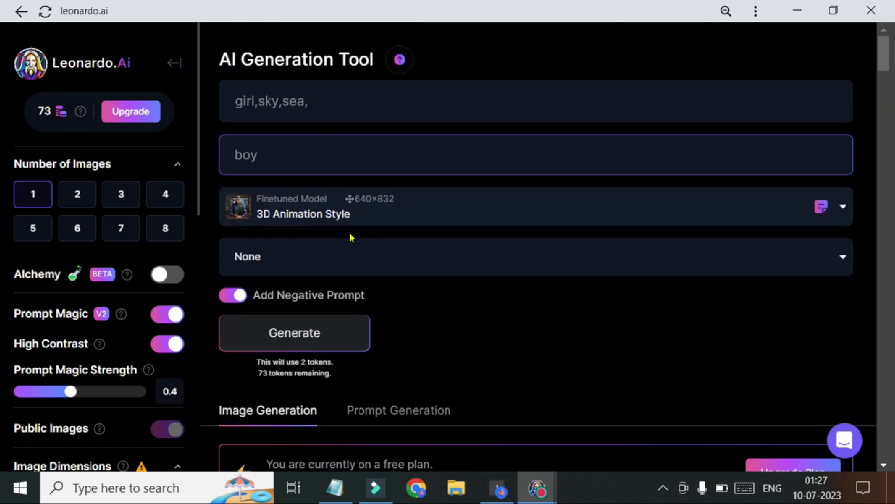
pyautogui.hotkey('ctrl', '-')
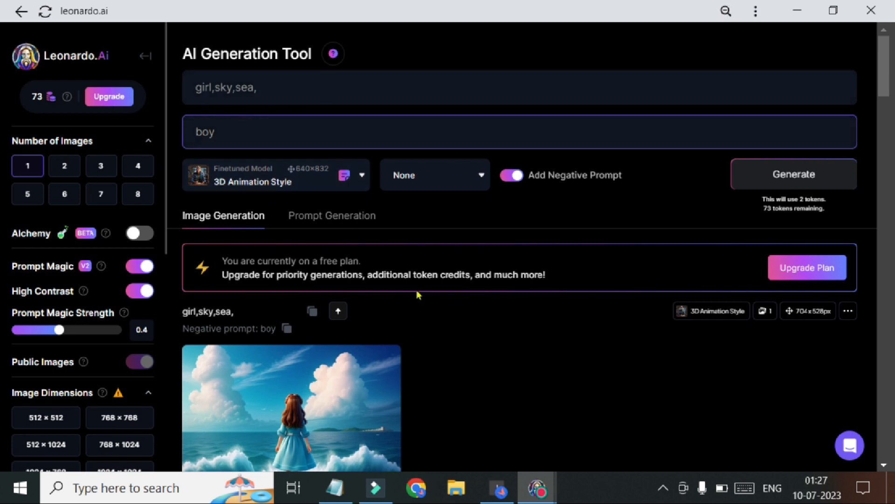
pyautogui.scroll(-3, 442, 431)
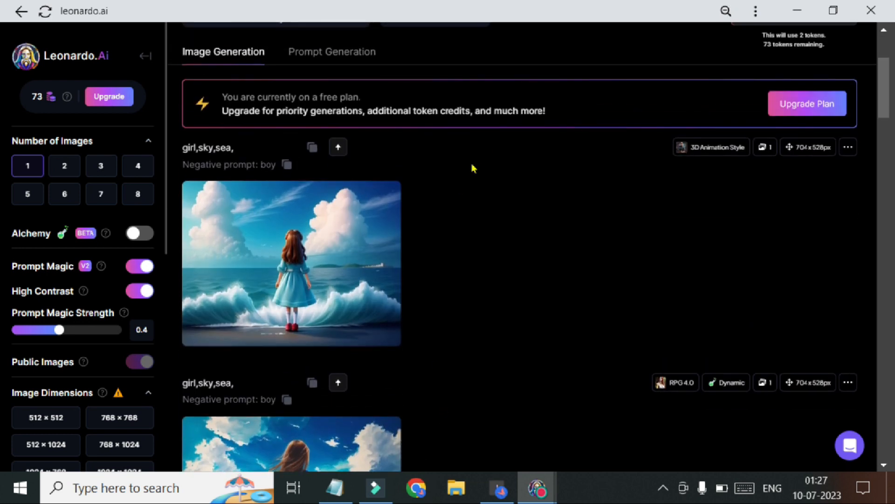
pyautogui.scroll(3, 433, 242)
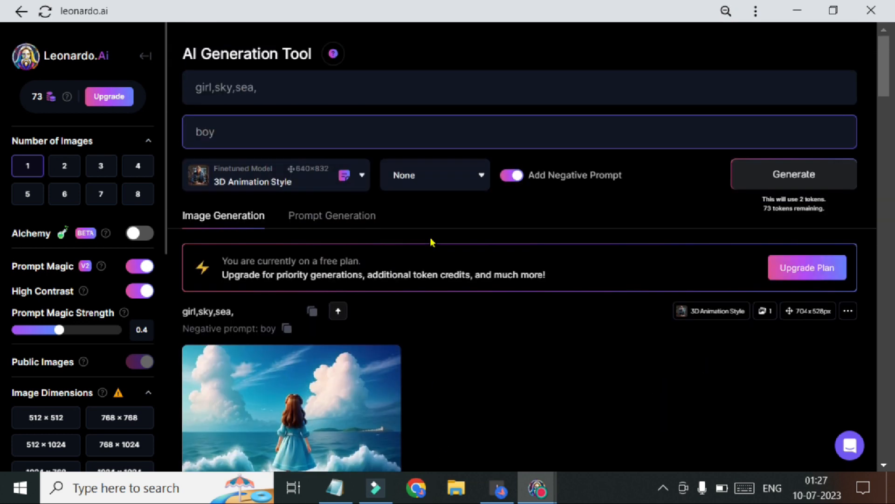
# - Look through the custom model collections and choose DreamShaper v6 from the platform models for generation
pyautogui.click(366, 174)
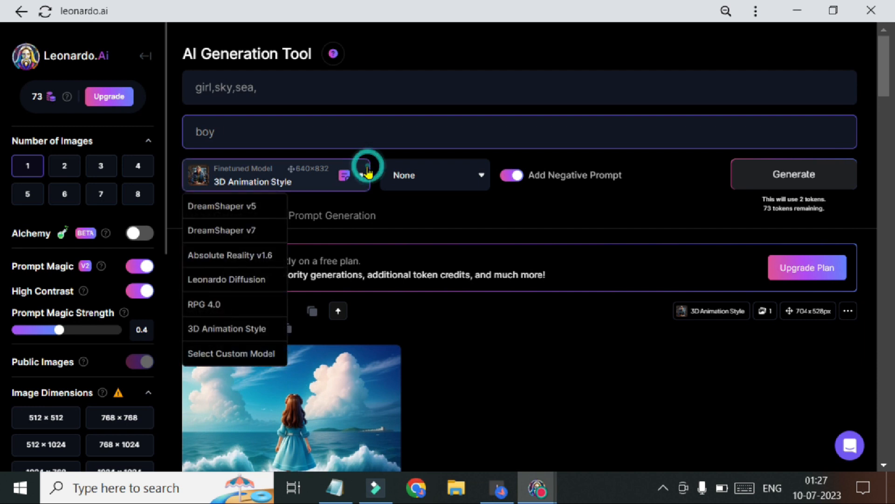
pyautogui.click(260, 354)
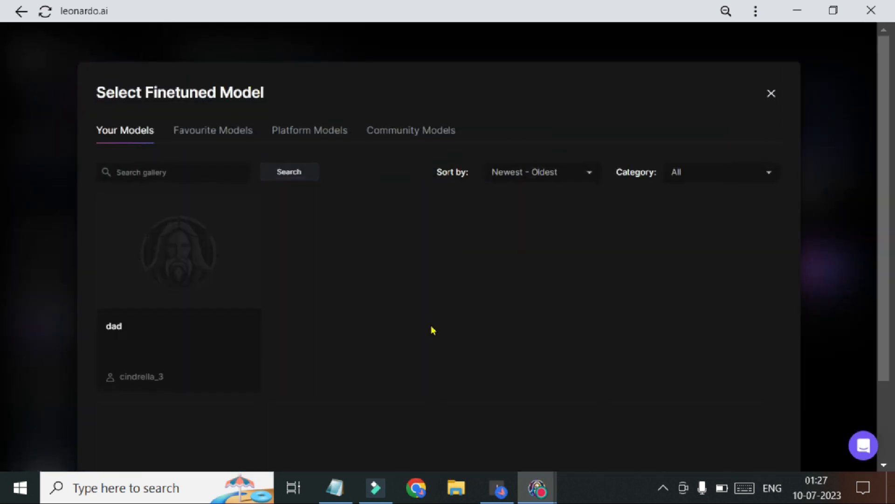
pyautogui.click(220, 133)
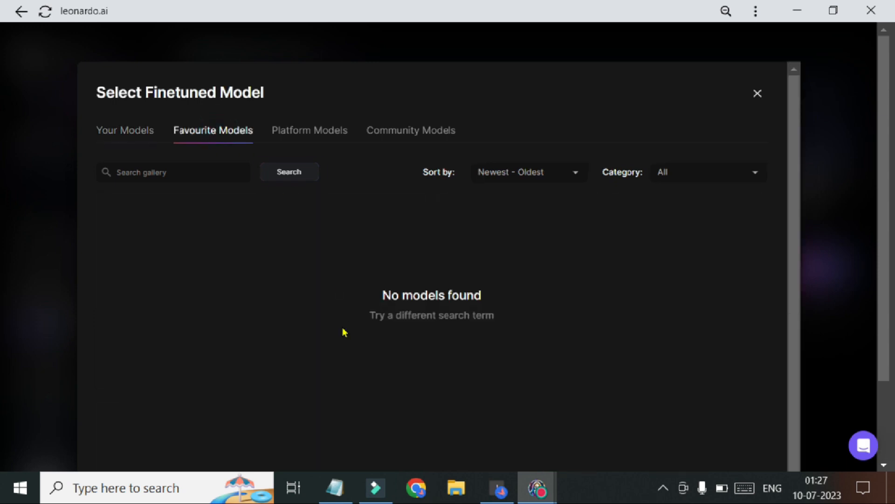
pyautogui.click(335, 132)
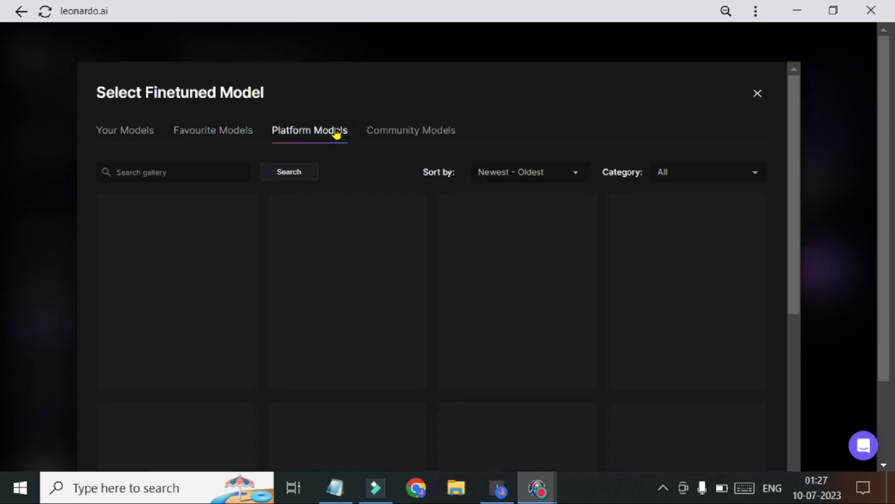
pyautogui.scroll(-2, 396, 370)
pyautogui.scroll(2, 513, 327)
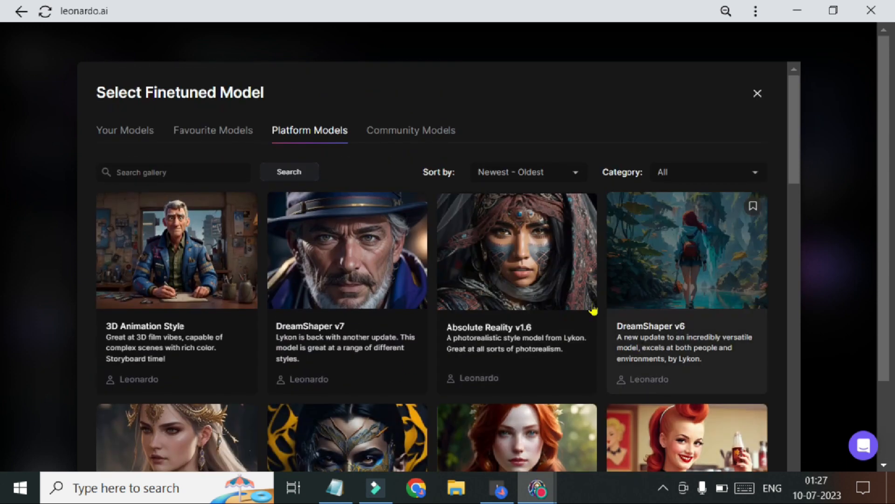
pyautogui.click(647, 300)
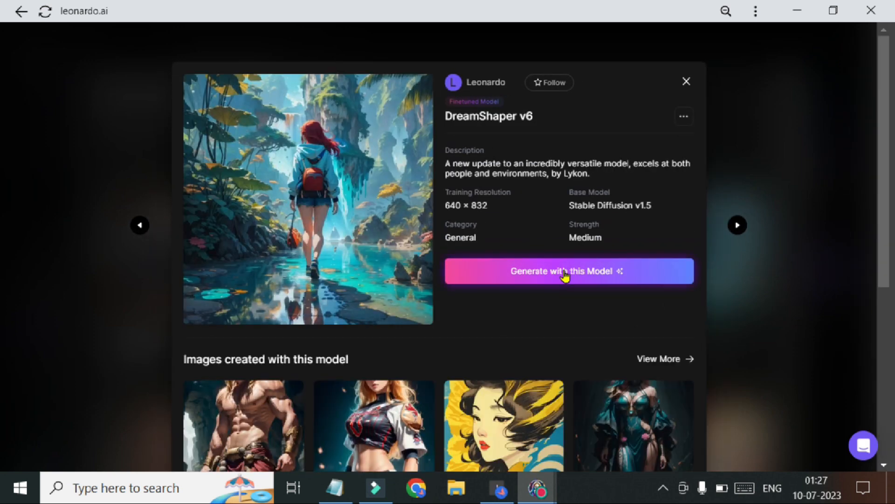
pyautogui.click(565, 275)
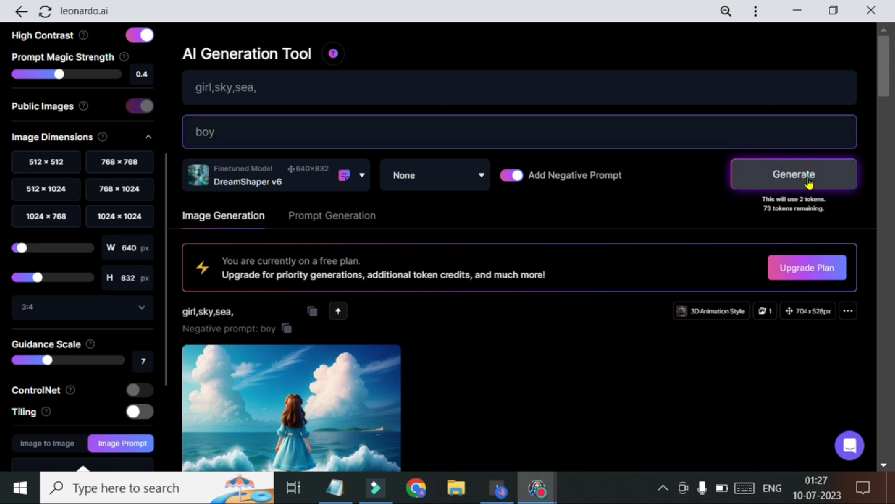
# - Generate one 640 × 832 px image with DreamShaper v6 from the prompt "girl,sky,sea," and negative prompt "boy"
pyautogui.click(809, 183)
pyautogui.scroll(-2, 596, 370)
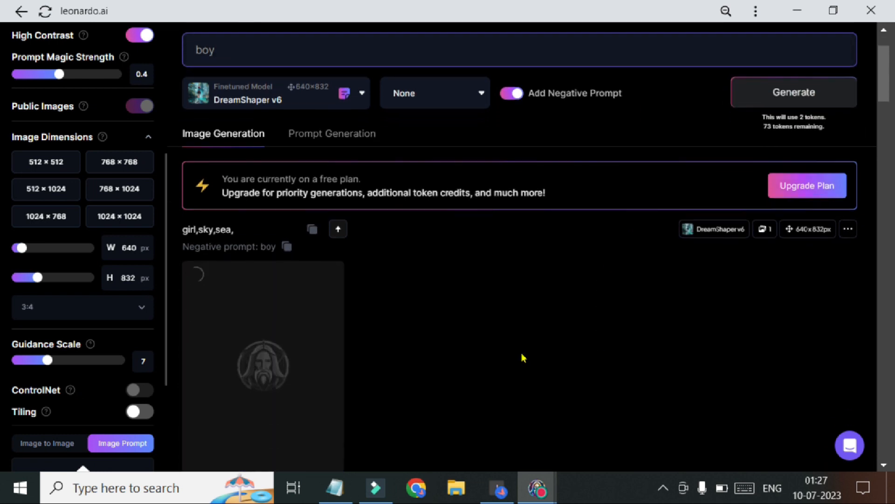
pyautogui.scroll(-3, 490, 328)
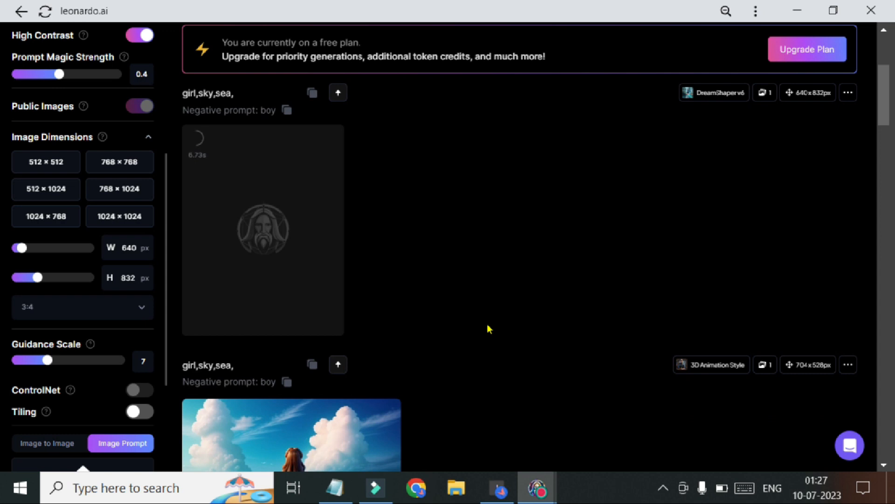
pyautogui.scroll(2, 489, 329)
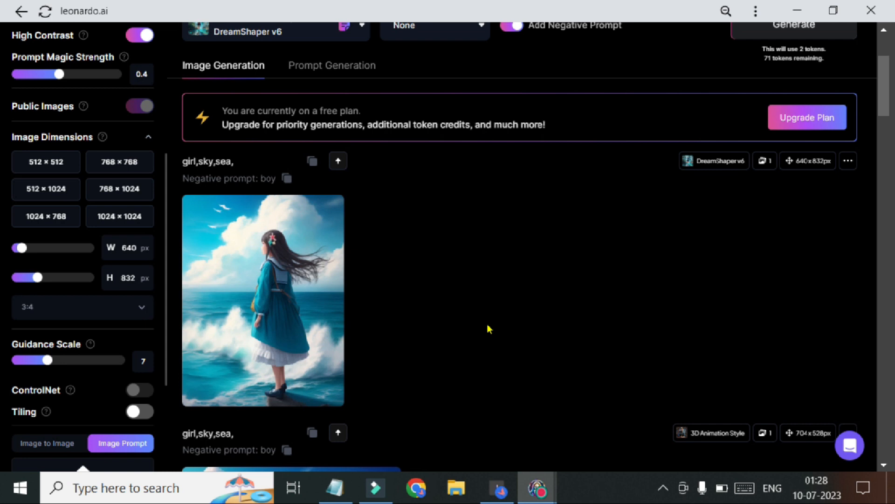
# - Enlarge the page and compare the DreamShaper v6 image with the earlier results from the other finetuned models
pyautogui.hotkey('ctrl', '+')
pyautogui.hotkey('ctrl', '+')
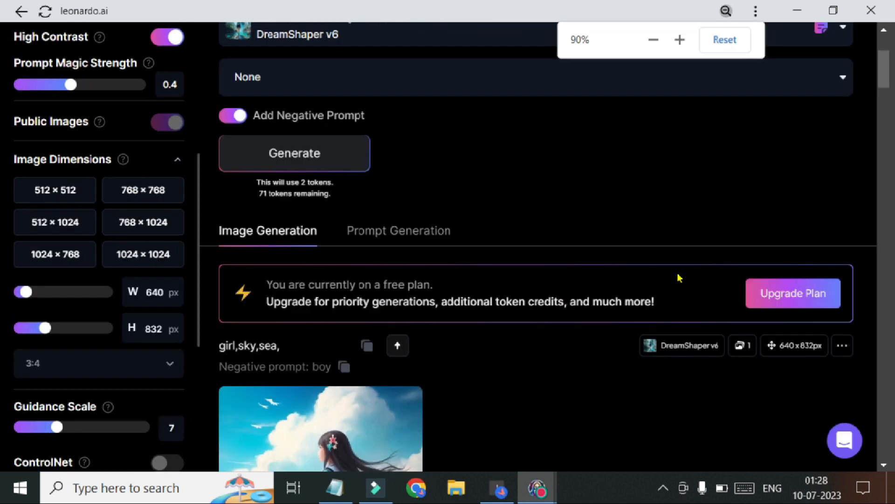
pyautogui.scroll(-1, 679, 278)
pyautogui.scroll(-4, 653, 390)
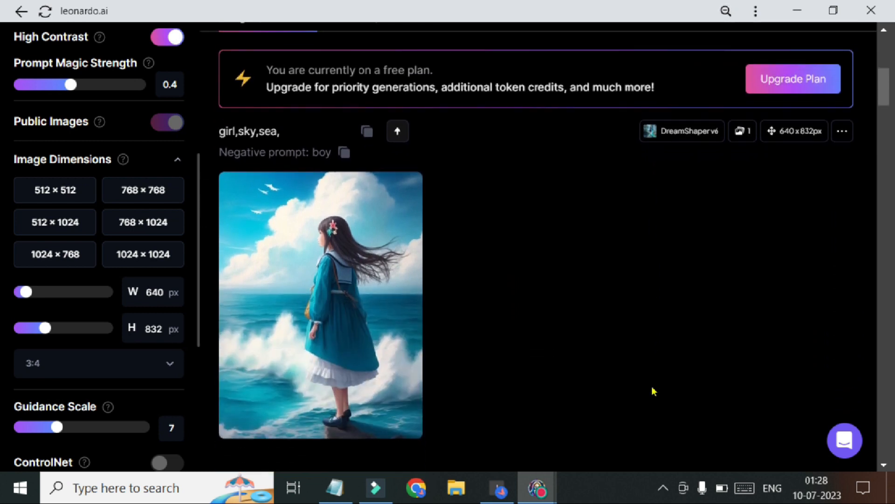
pyautogui.scroll(-15, 654, 391)
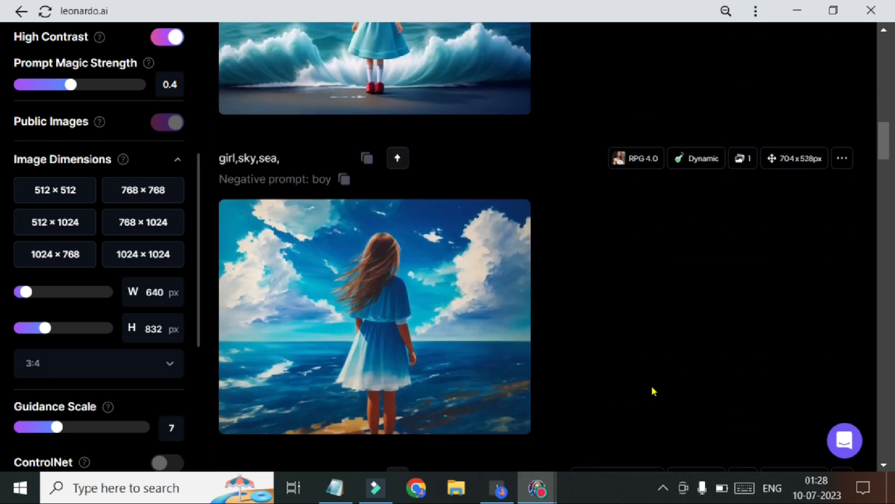
pyautogui.scroll(-15, 653, 391)
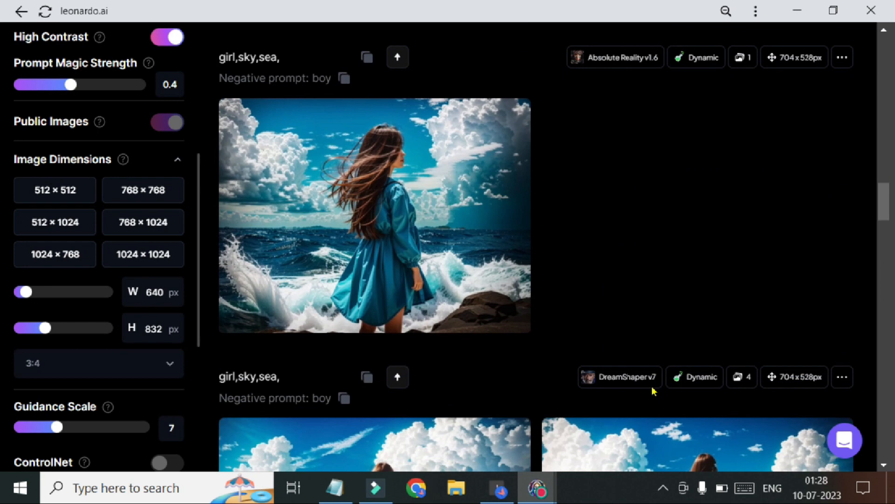
# - Review the Absolute Reality v1.6, DreamShaper v7 and DreamShaper v5 results, and reduce the page zoom to 67%
pyautogui.scroll(-15, 653, 391)
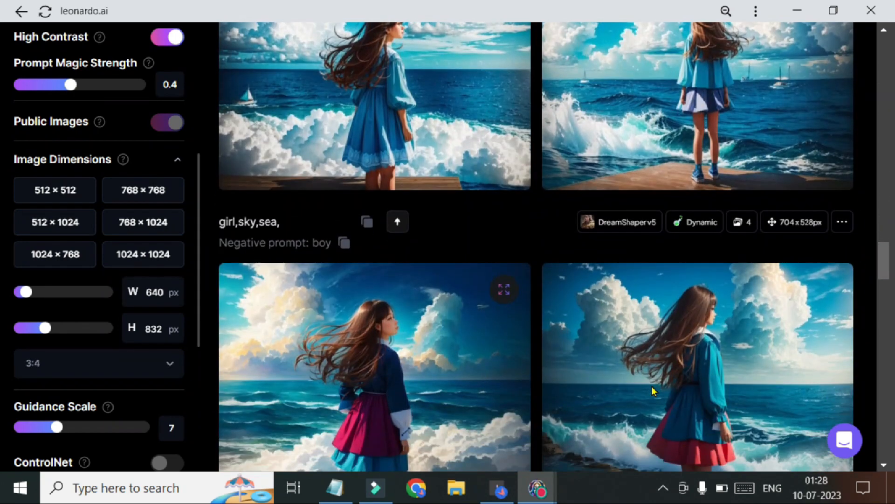
pyautogui.scroll(-10, 654, 391)
pyautogui.scroll(20, 654, 395)
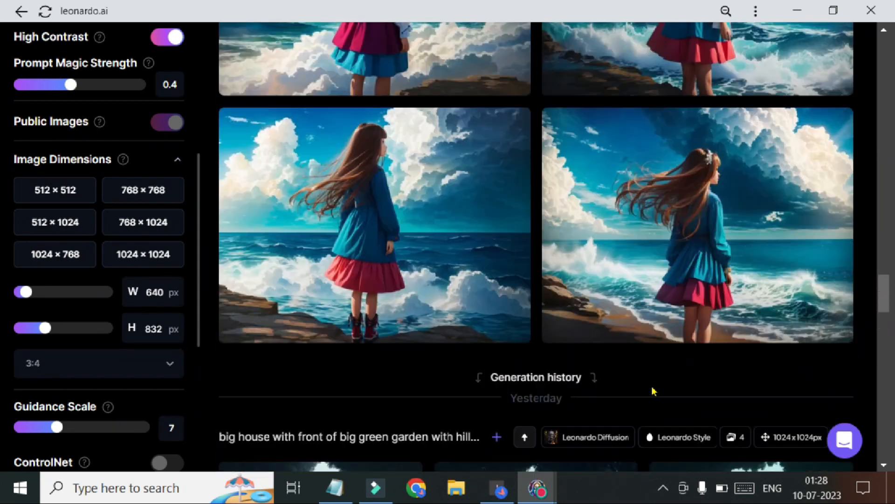
pyautogui.scroll(7, 653, 397)
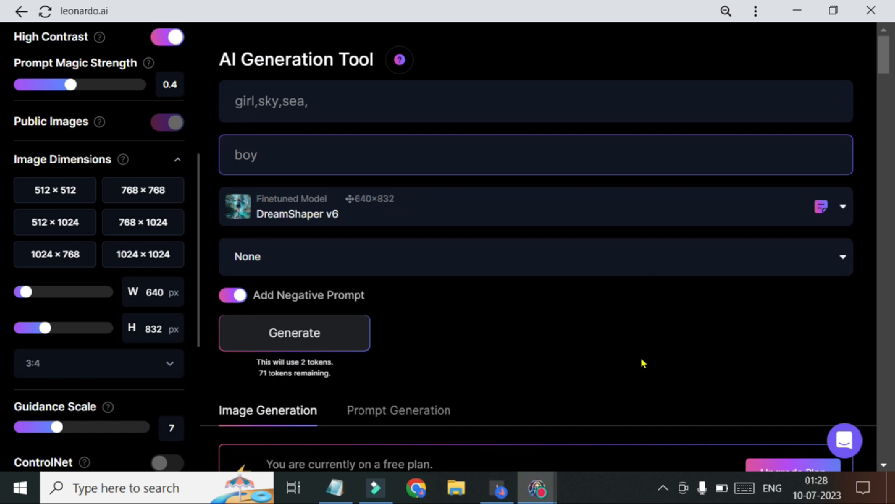
pyautogui.hotkey('ctrl', '-')
pyautogui.hotkey('ctrl', '-')
pyautogui.hotkey('ctrl', '-')
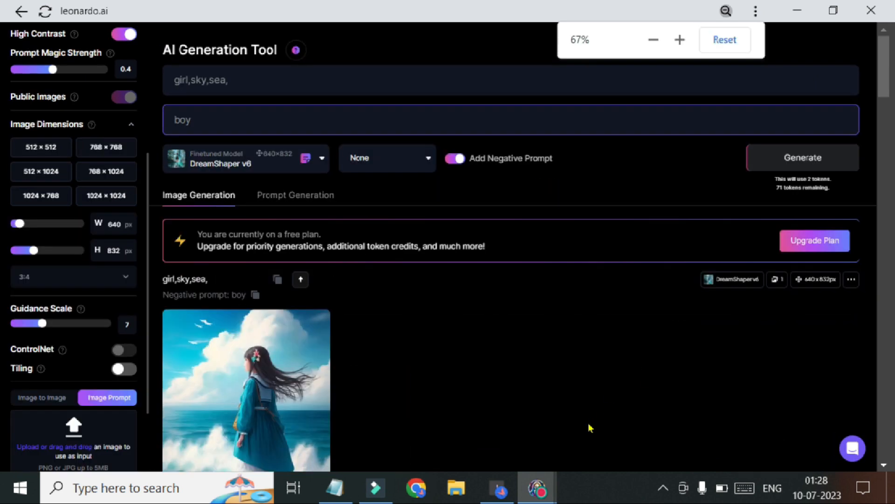
# - Compare the DreamShaper v6, 3D Animation Style and RPG 4.0 images and review the generation settings
pyautogui.scroll(-8, 590, 428)
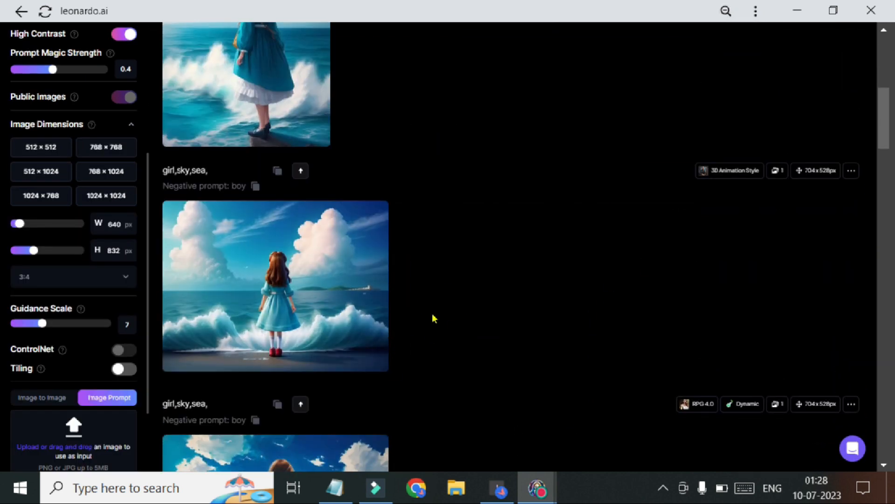
pyautogui.click(451, 312)
pyautogui.scroll(5, 511, 121)
pyautogui.scroll(-7, 511, 122)
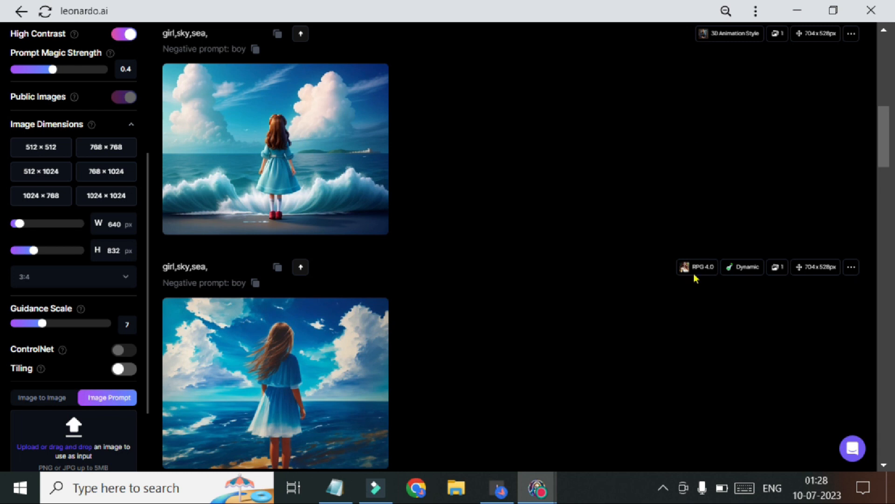
pyautogui.scroll(8, 616, 130)
pyautogui.scroll(-5, 615, 130)
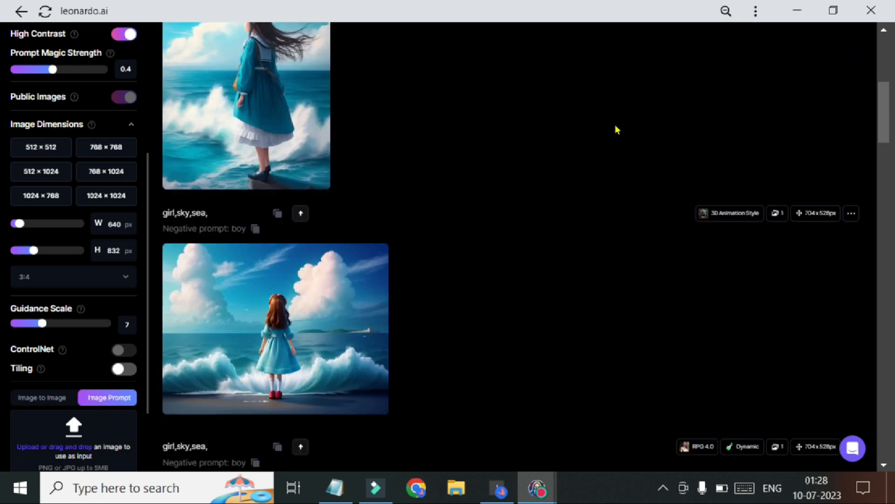
pyautogui.scroll(8, 603, 210)
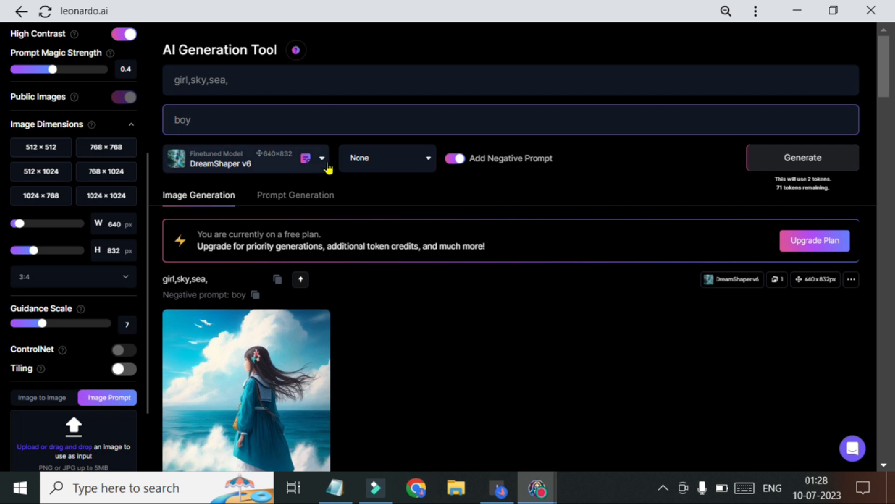
pyautogui.scroll(-5, 329, 169)
pyautogui.scroll(5, 329, 169)
pyautogui.scroll(5, 67, 130)
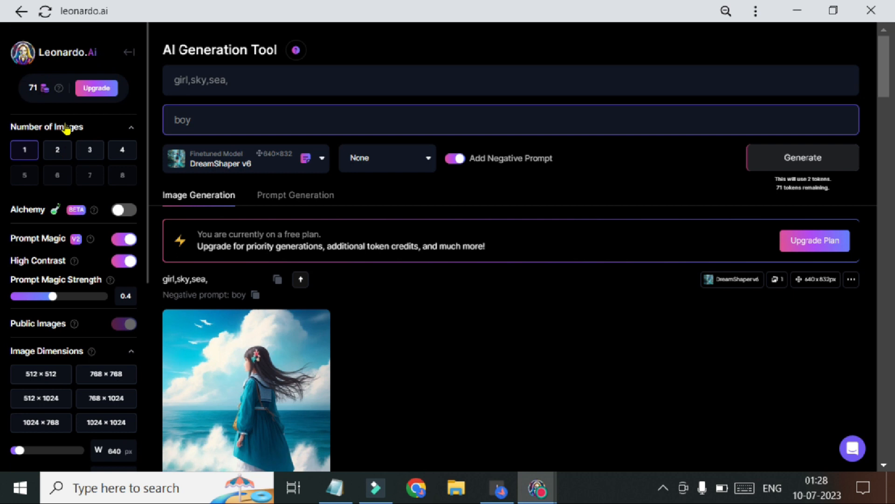
# - Select the 3D Animation Style finetuned model with Leonardo Style as its style
pyautogui.click(322, 159)
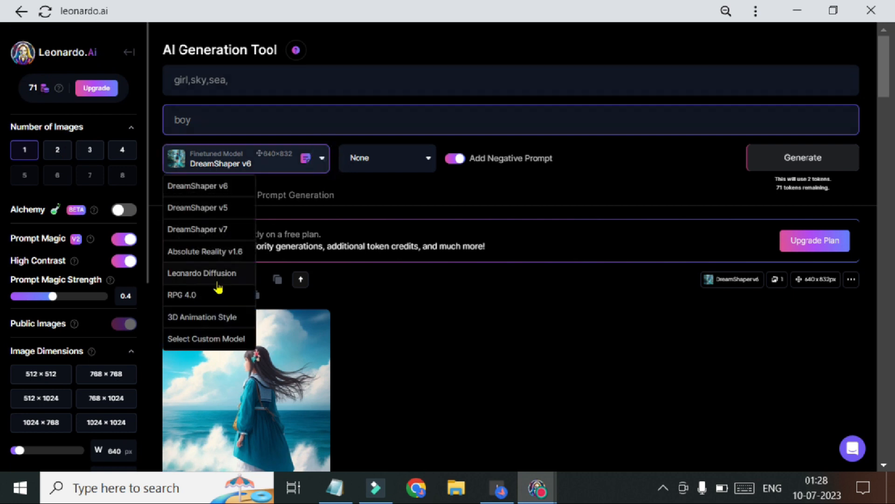
pyautogui.click(211, 317)
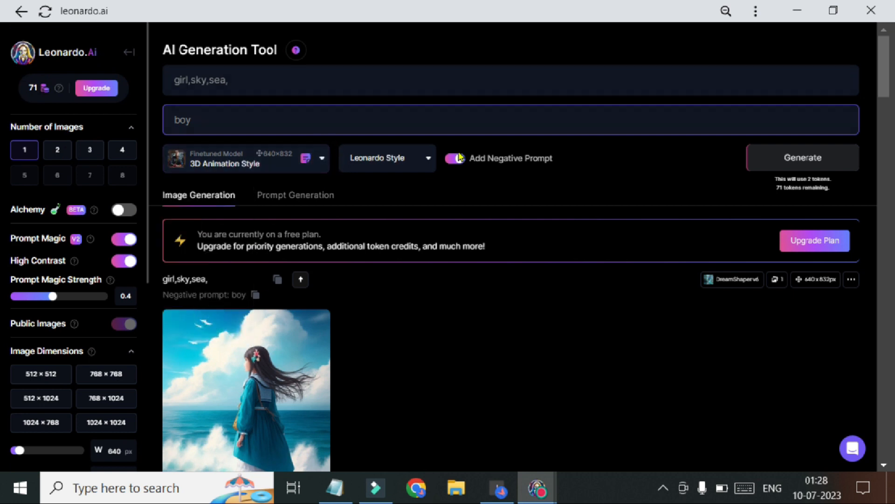
pyautogui.click(429, 159)
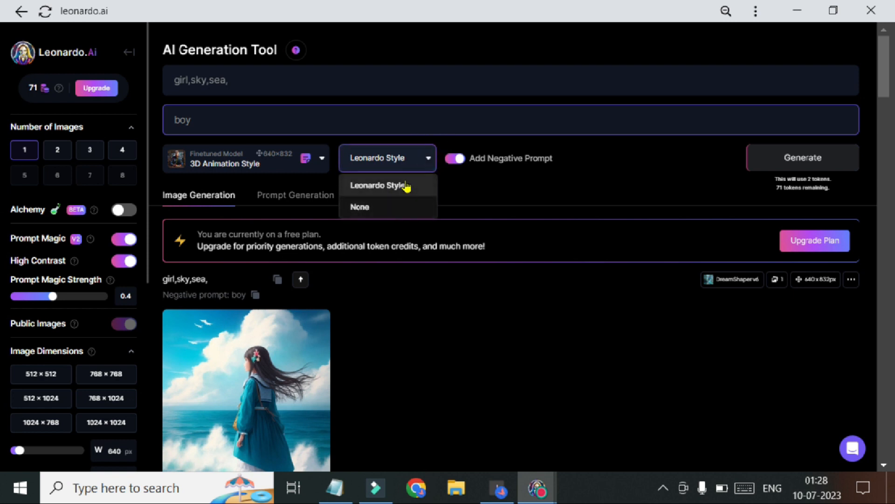
pyautogui.click(406, 186)
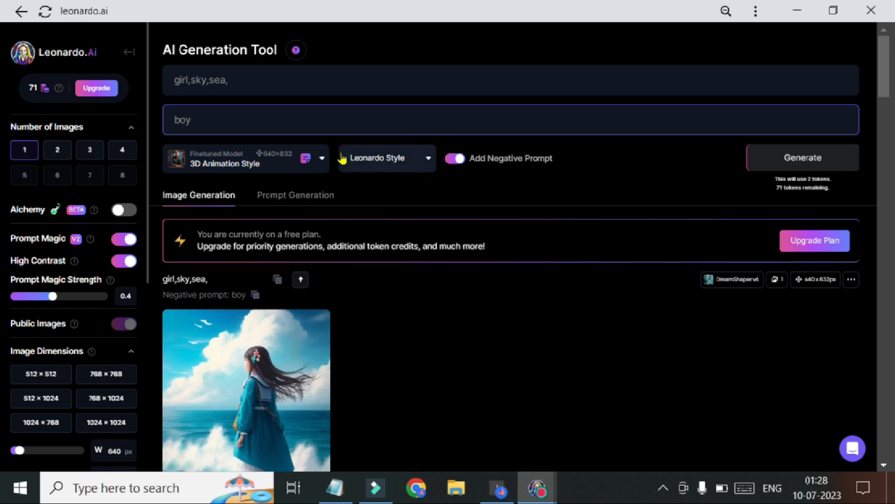
# - Switch the finetuned model to DreamShaper v6 and set its style to None
pyautogui.click(320, 159)
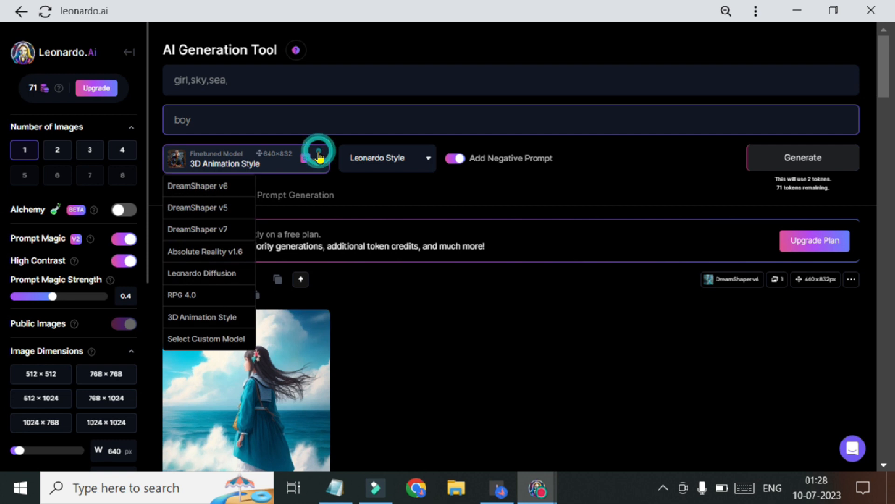
pyautogui.click(223, 187)
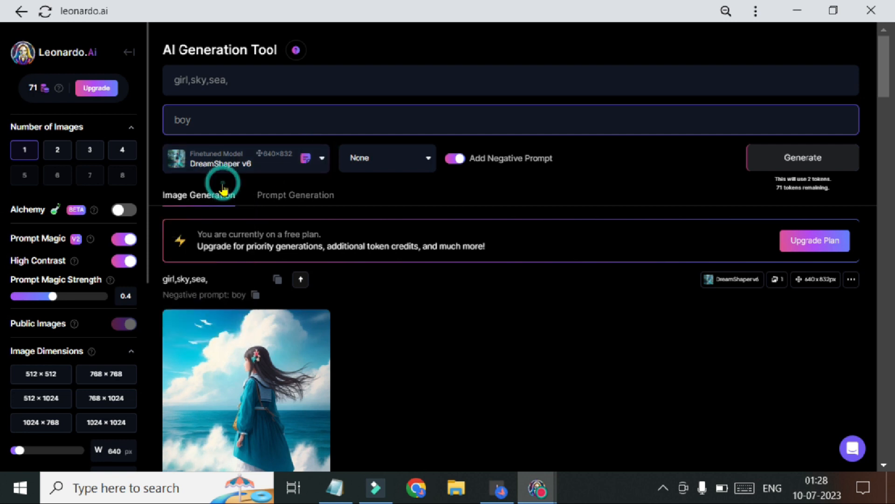
pyautogui.click(435, 164)
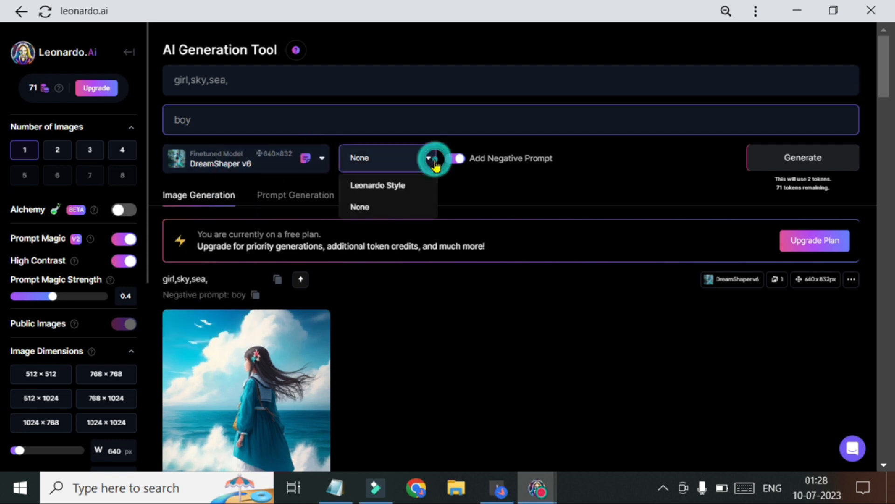
pyautogui.click(399, 212)
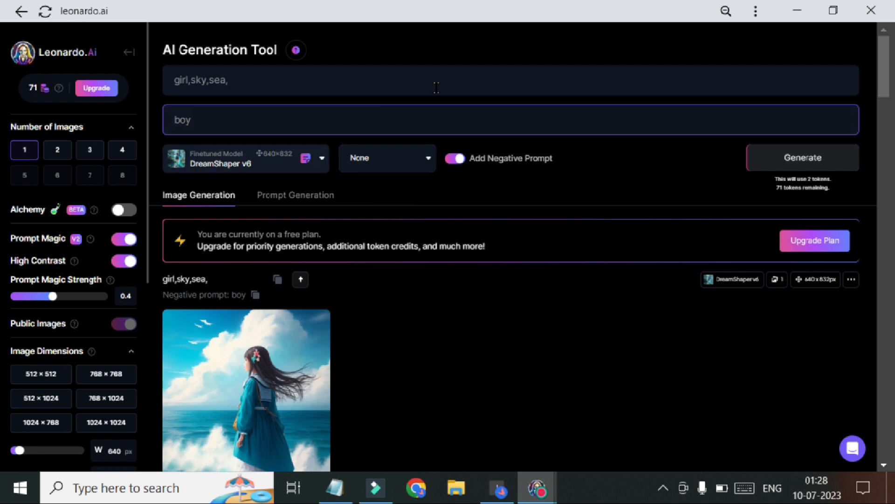
# - View the Prompt Generation tool and return to the image generation results
pyautogui.click(316, 200)
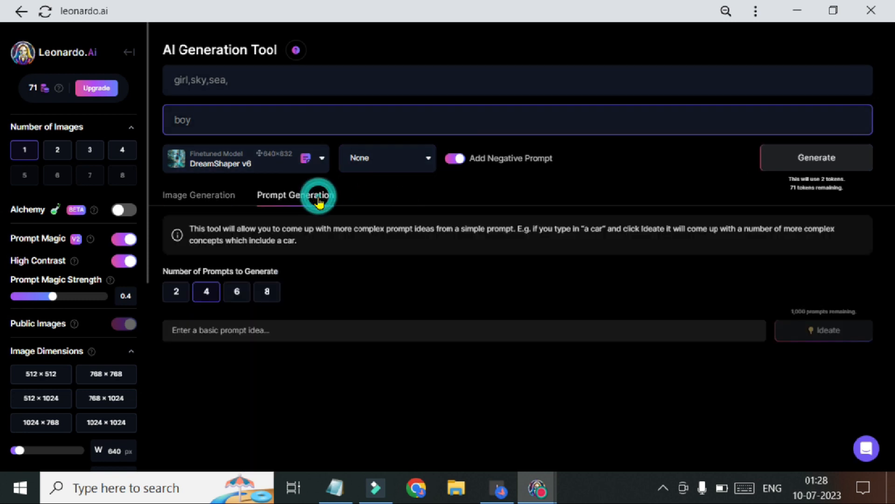
pyautogui.click(201, 205)
pyautogui.scroll(-1, 386, 256)
pyautogui.scroll(1, 390, 262)
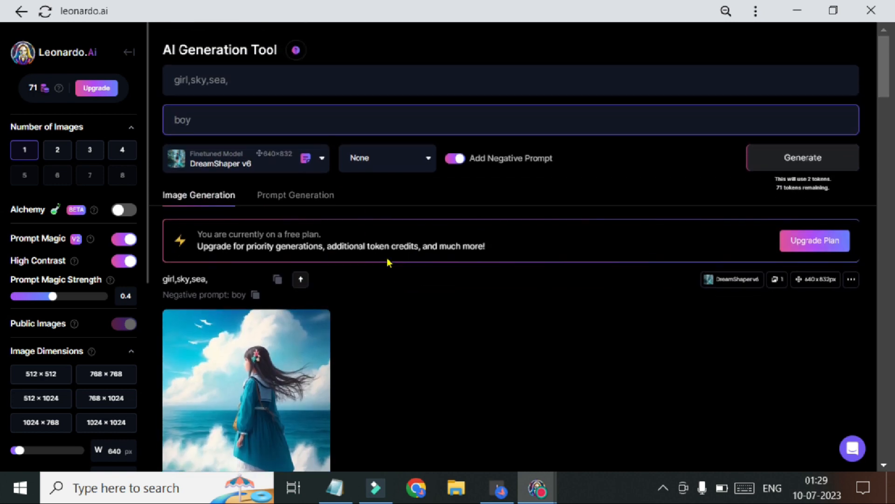
# - Switch the finetuned model to DreamShaper v7 and check its available styles
pyautogui.click(321, 159)
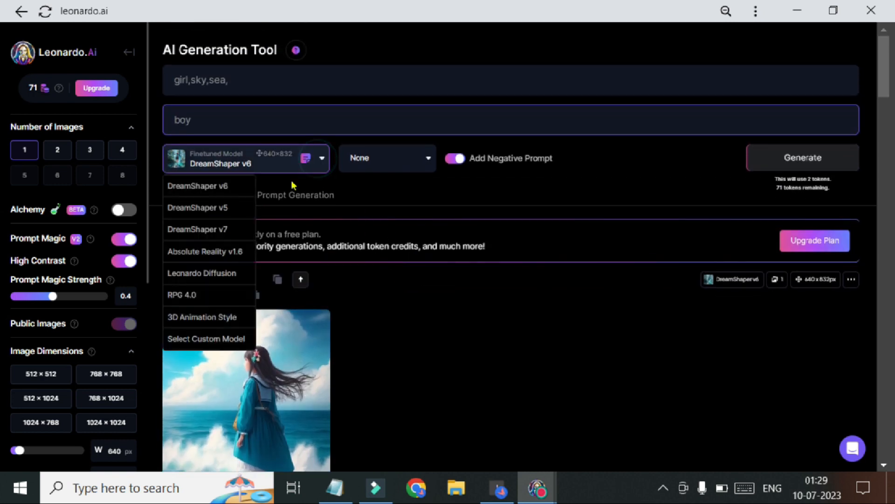
pyautogui.click(236, 231)
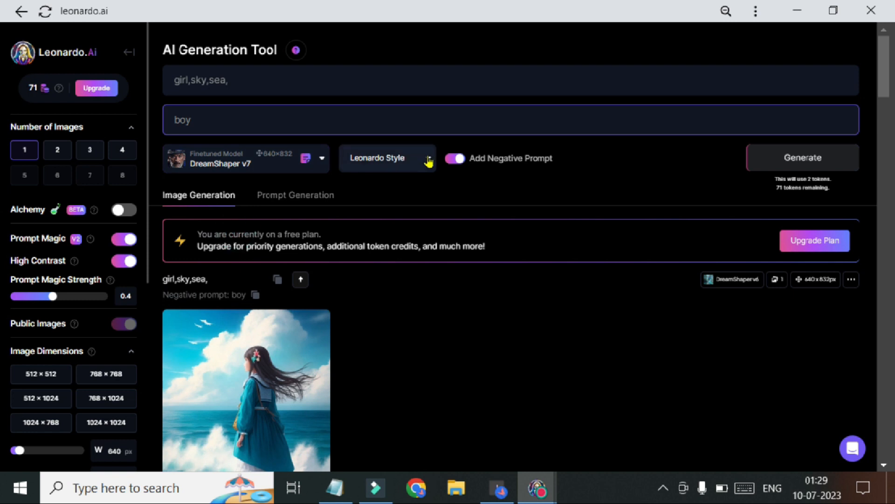
pyautogui.click(426, 157)
# - Choose 3D Animation Style as the finetuned model, keeping Leonardo Style, and check the prompt
pyautogui.click(321, 159)
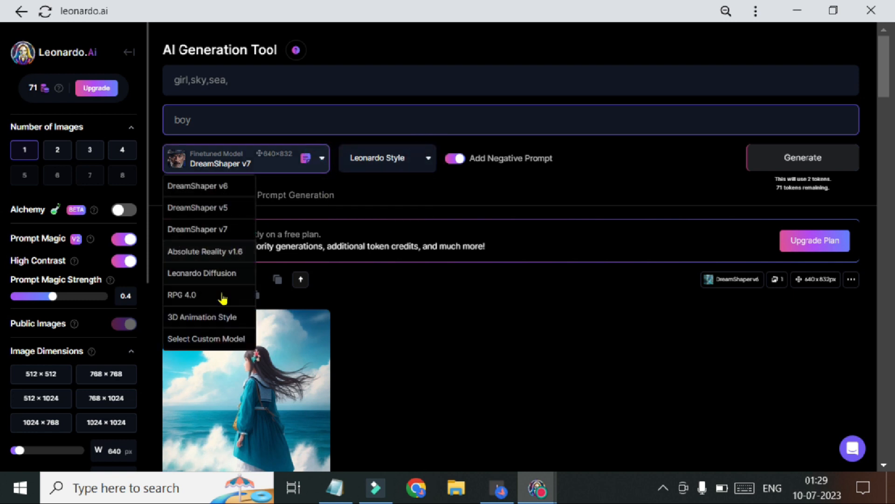
pyautogui.click(235, 322)
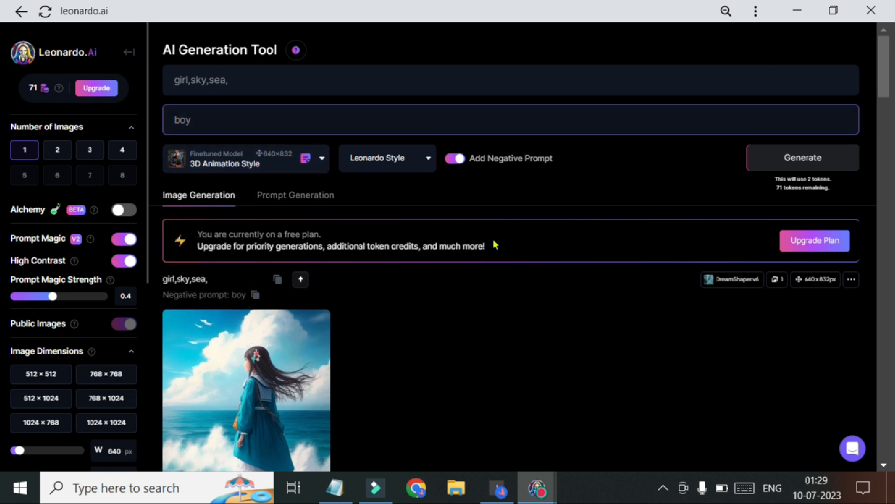
pyautogui.scroll(-5, 496, 244)
pyautogui.scroll(5, 495, 244)
pyautogui.click(276, 80)
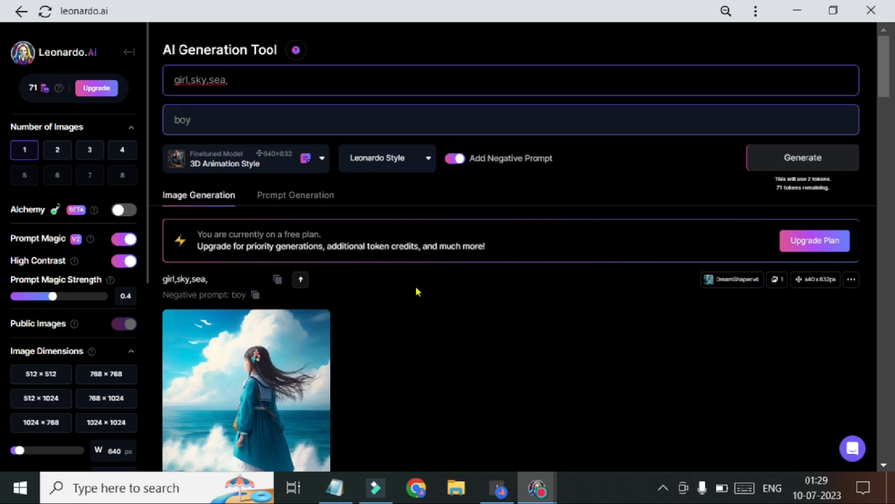
pyautogui.scroll(-1, 416, 292)
pyautogui.scroll(1, 406, 247)
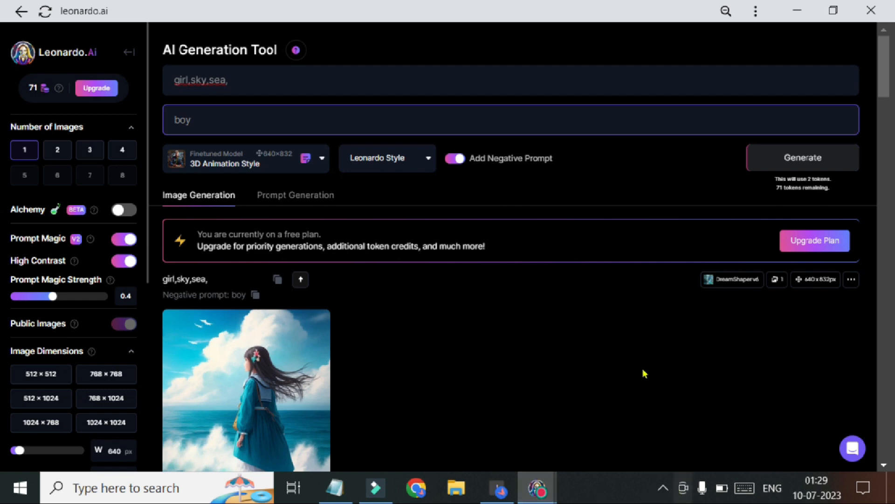
# - Look through the generation history, including yesterday's big house and pink sky beach images
pyautogui.scroll(-10, 645, 373)
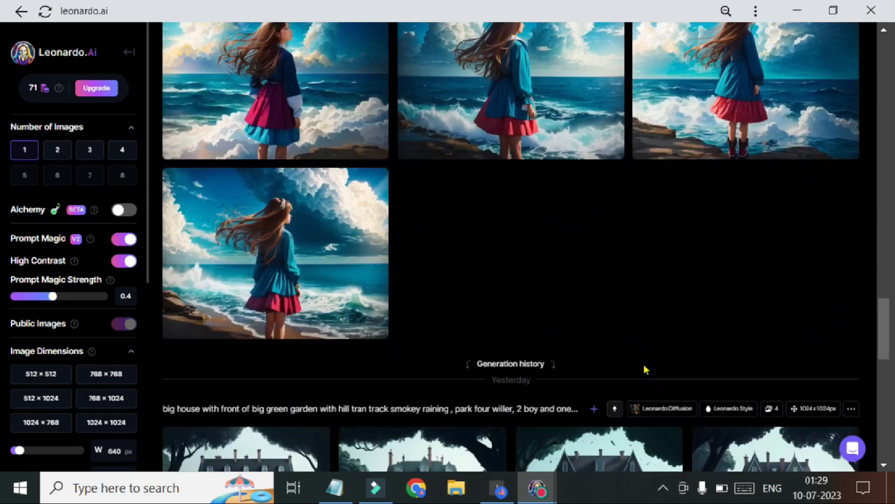
pyautogui.scroll(-12, 644, 370)
pyautogui.scroll(5, 645, 370)
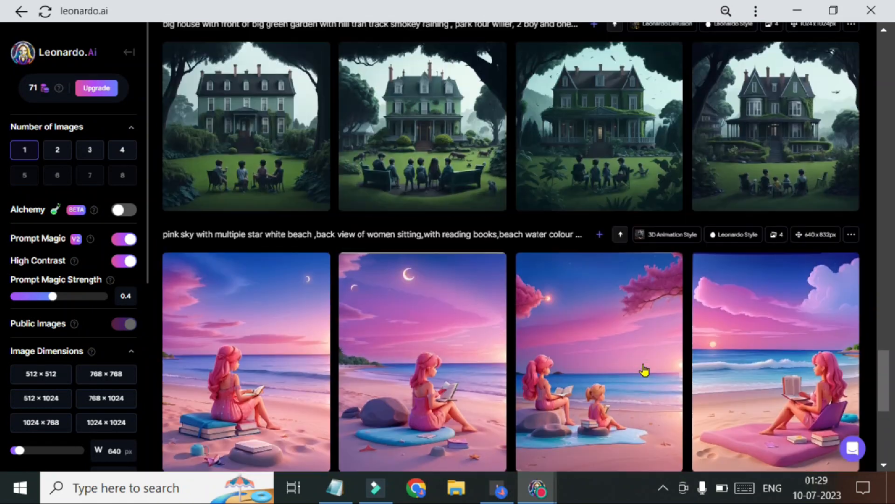
pyautogui.scroll(-2, 645, 370)
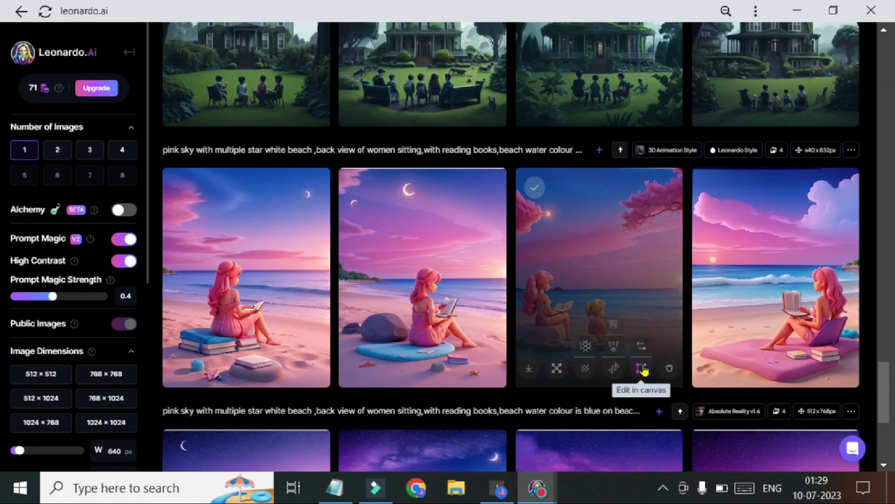
pyautogui.scroll(7, 645, 370)
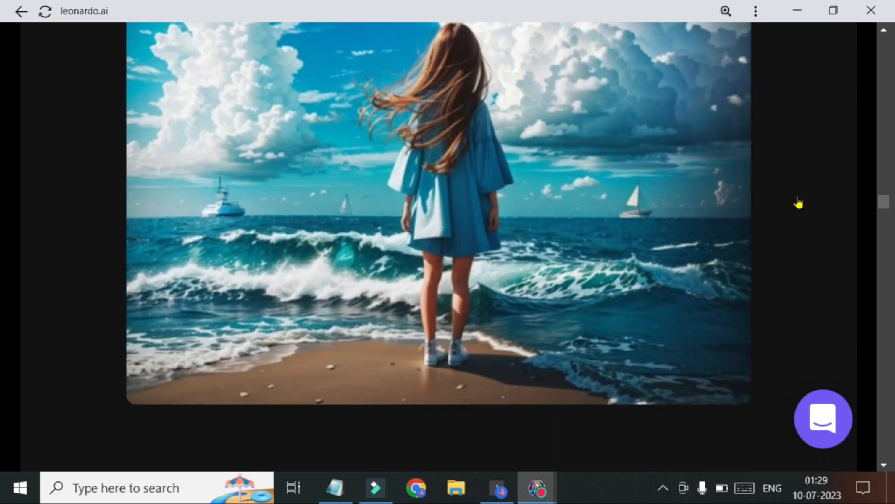
# - Examine the DreamShaper v5 images at a larger page zoom, continuing down to the Leonardo Diffusion house images
pyautogui.scroll(-7, 798, 202)
pyautogui.moveTo(886, 218); pyautogui.dragTo(886, 272)
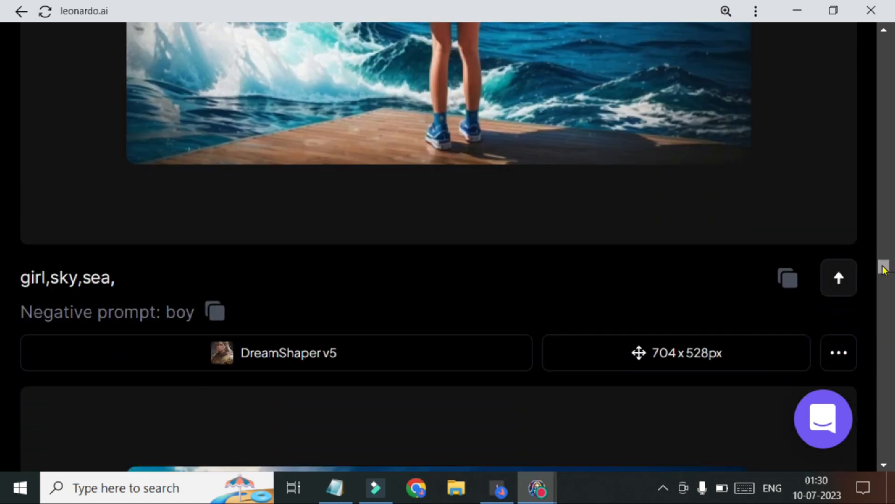
pyautogui.click(884, 466)
pyautogui.click(884, 465)
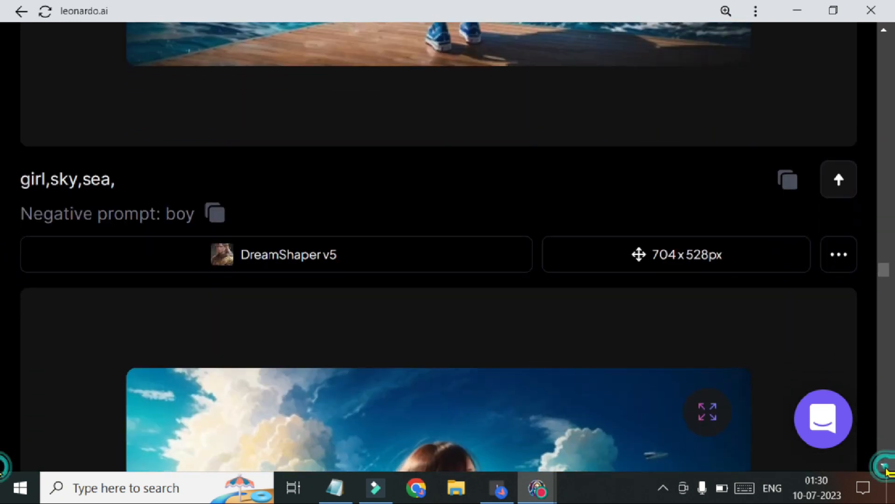
pyautogui.click(885, 467)
pyautogui.click(885, 466)
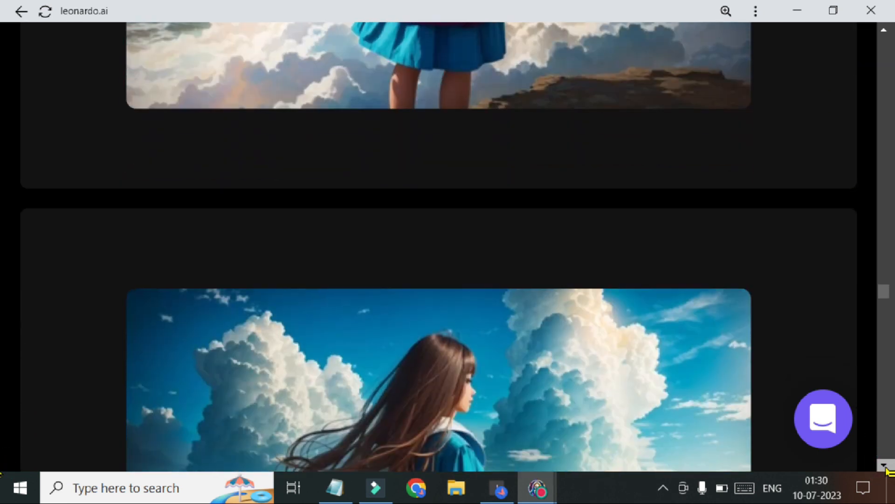
pyautogui.click(885, 467)
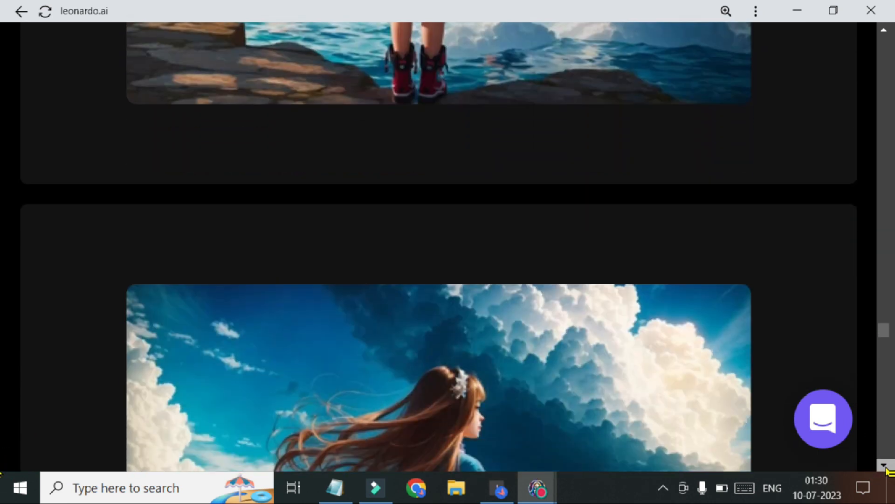
pyautogui.click(885, 467)
pyautogui.click(885, 467)
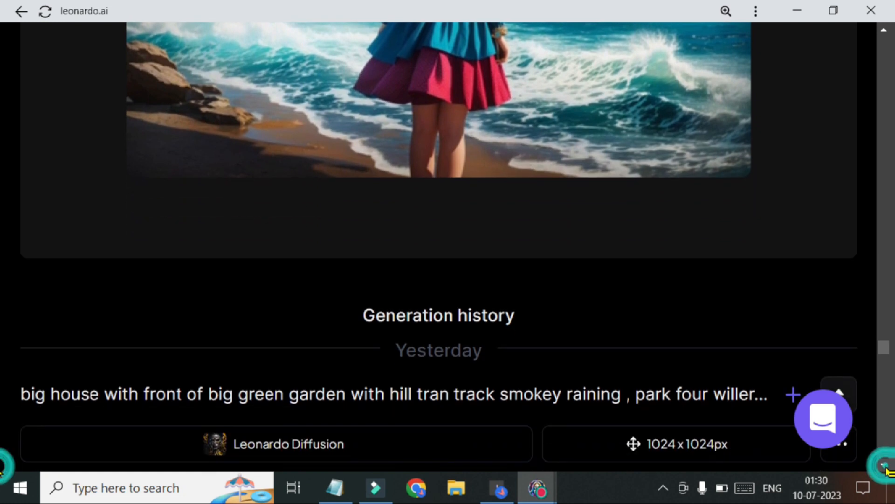
pyautogui.click(885, 467)
pyautogui.click(885, 467)
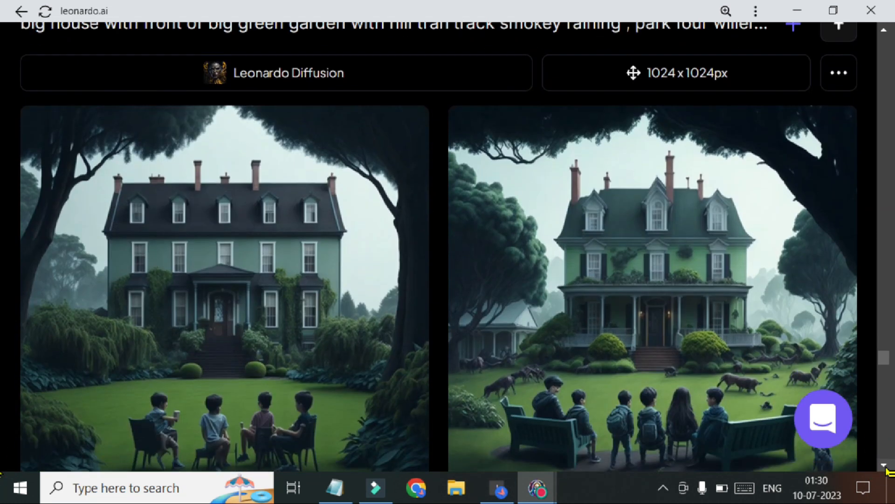
# - Examine the enlarged house images and the pink sky beach images down to the end of the generation history
pyautogui.click(885, 466)
pyautogui.click(885, 467)
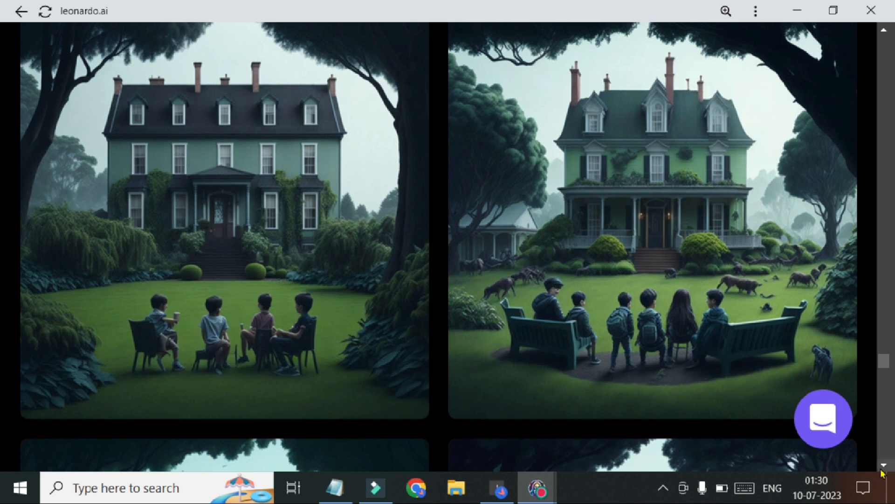
pyautogui.scroll(-15, 883, 473)
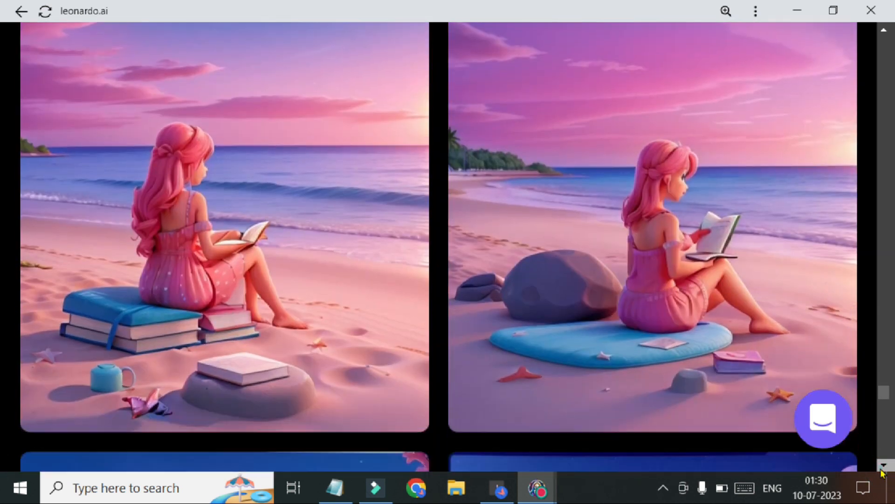
pyautogui.scroll(-3, 883, 473)
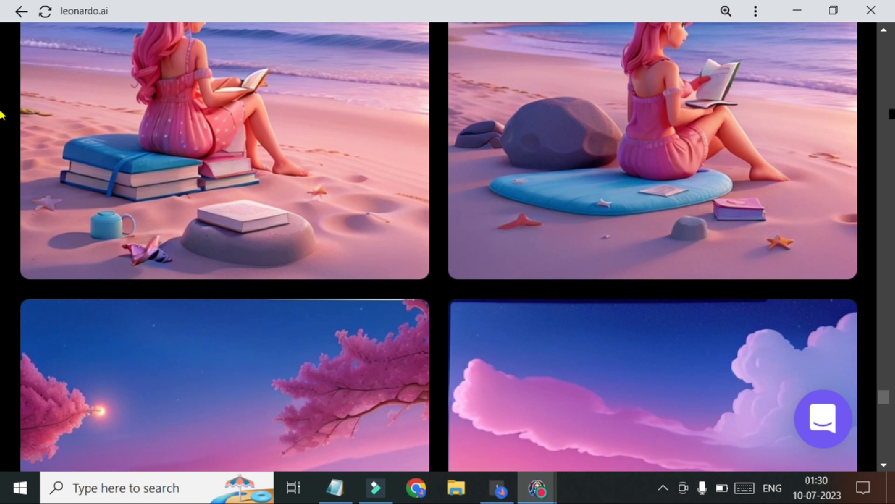
pyautogui.click(884, 34)
pyautogui.click(884, 34)
pyautogui.click(884, 33)
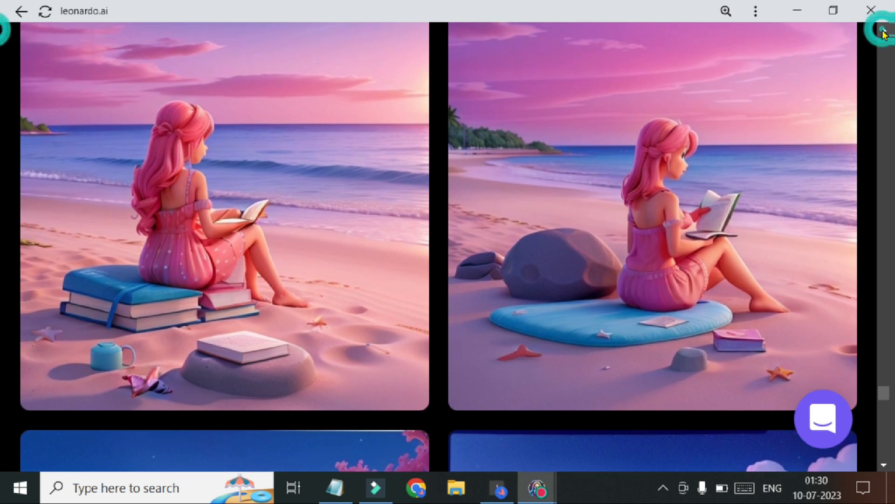
pyautogui.click(884, 466)
pyautogui.click(885, 466)
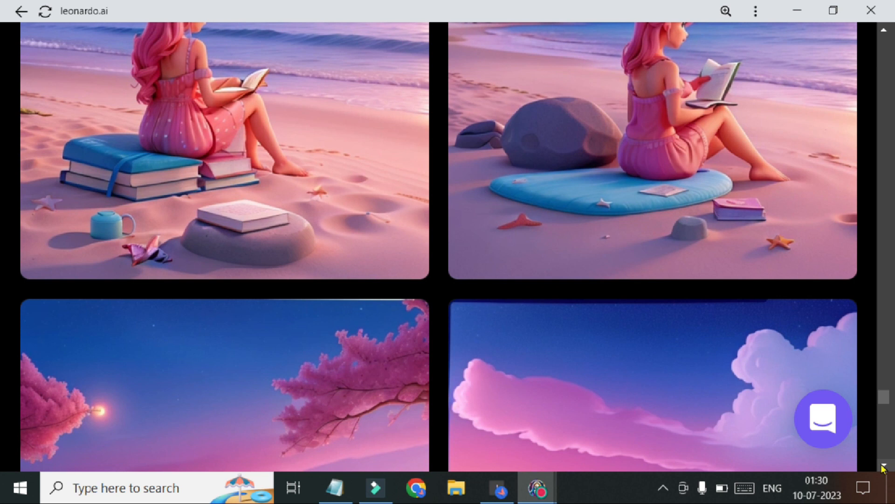
pyautogui.click(885, 466)
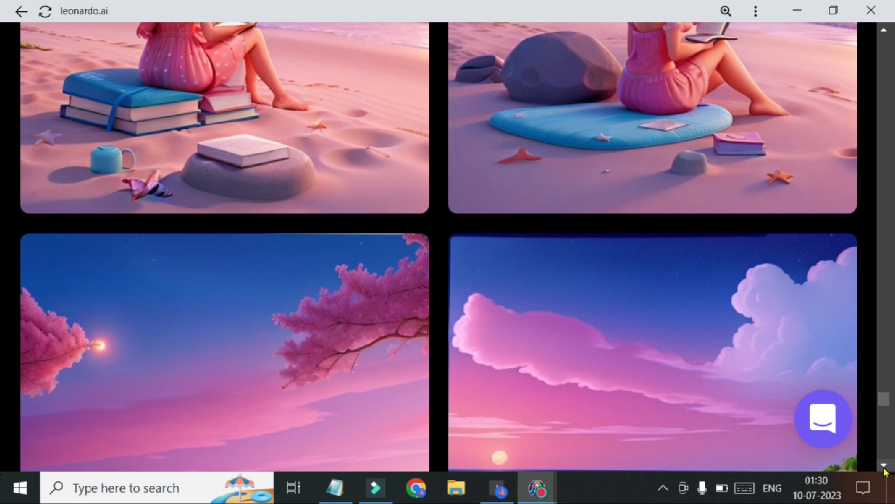
pyautogui.click(885, 465)
pyautogui.scroll(-10, 885, 471)
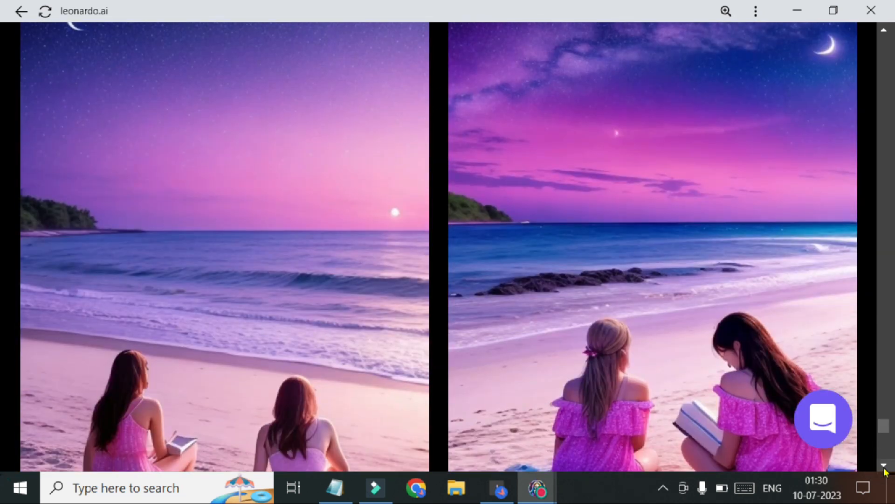
pyautogui.click(884, 466)
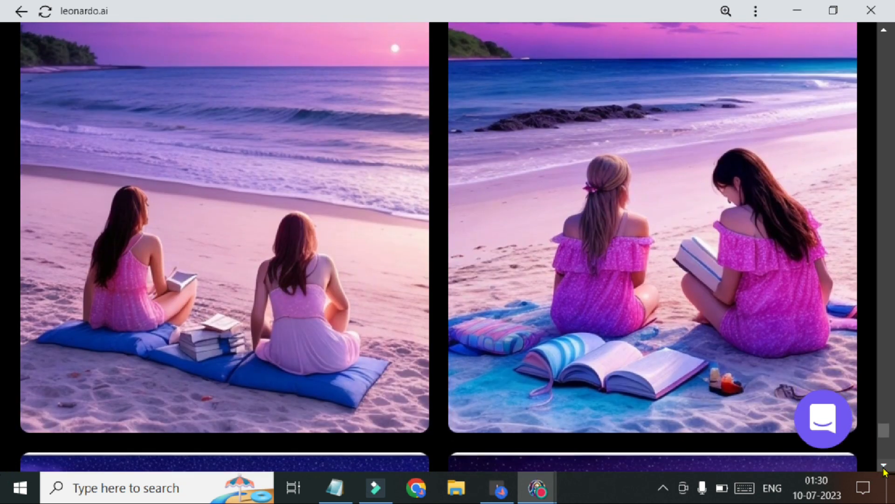
pyautogui.click(884, 466)
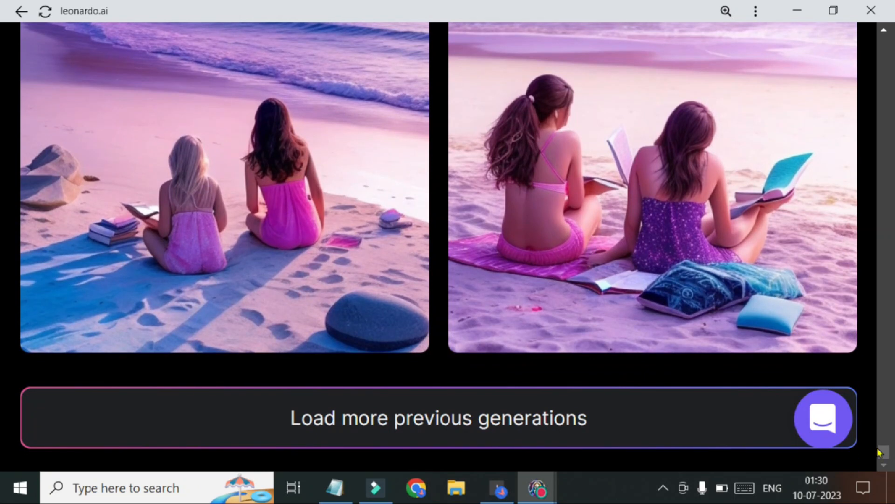
# - Load more previous generations and look through the Personal Feed down to the night ship images
pyautogui.moveTo(842, 315)
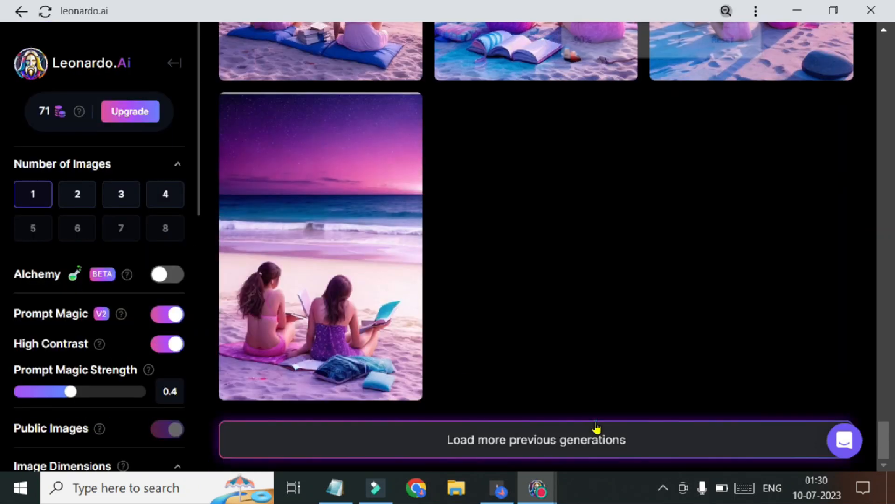
pyautogui.click(598, 427)
pyautogui.scroll(-2, 598, 427)
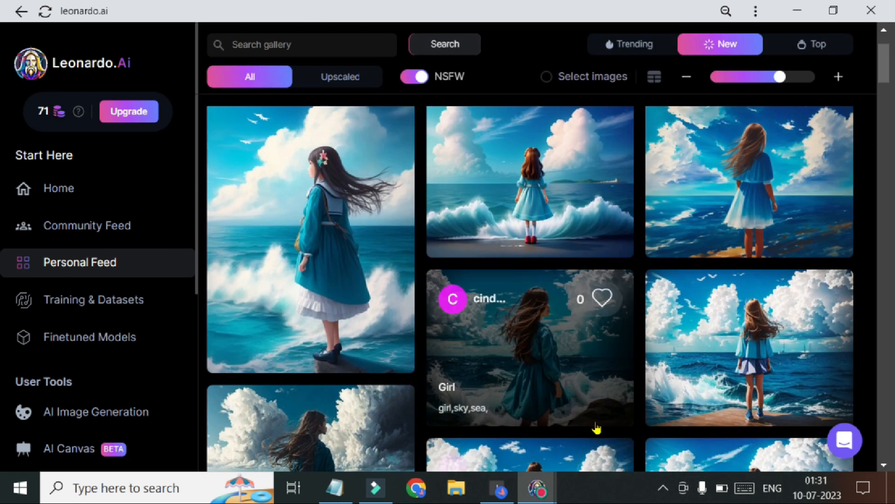
pyautogui.scroll(-5, 597, 427)
pyautogui.scroll(-10, 597, 428)
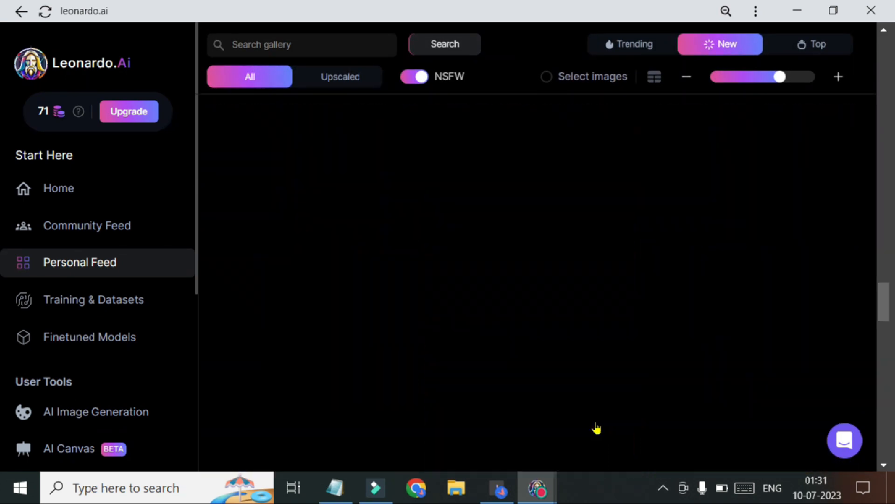
pyautogui.scroll(2, 597, 427)
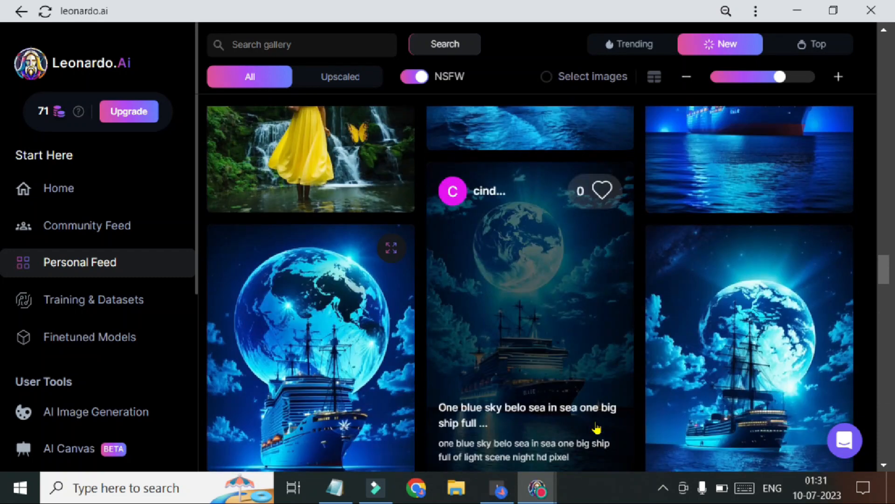
# - Examine the Personal Feed images at a larger size, from the green houses and pink beach scenes to the curly-haired man portraits
pyautogui.hotkey('ctrl', '+')
pyautogui.hotkey('ctrl', '+')
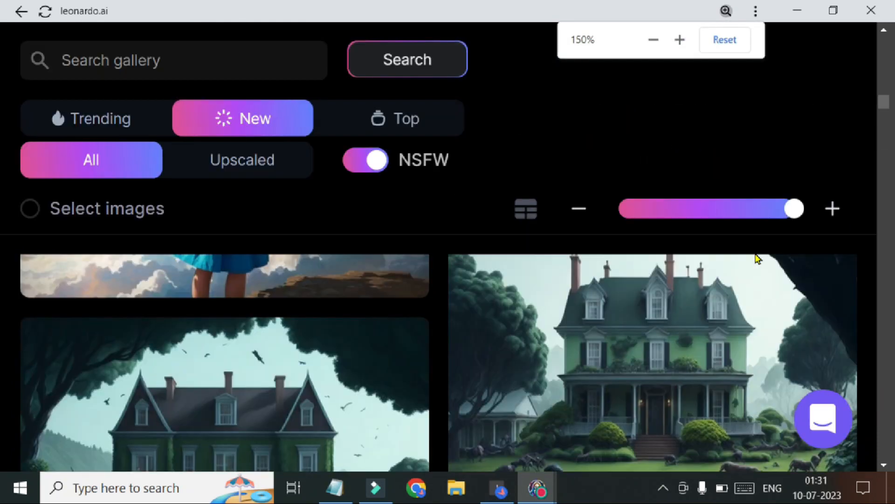
pyautogui.scroll(-5, 757, 257)
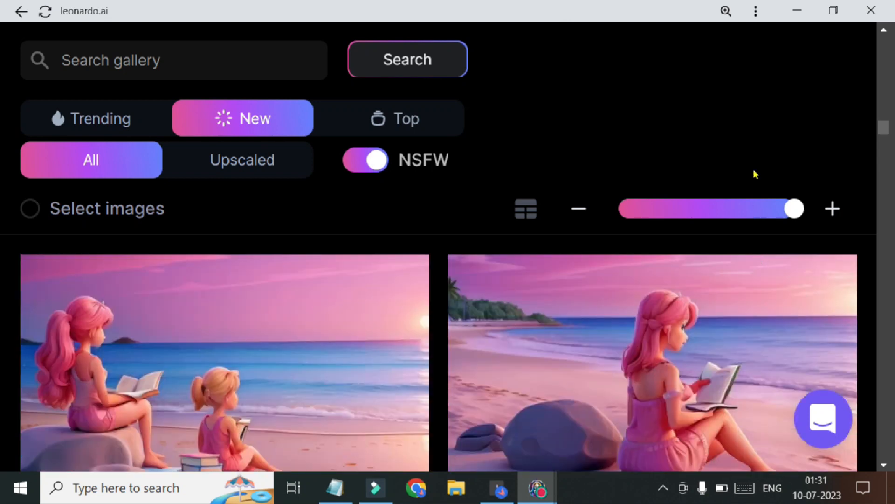
pyautogui.scroll(-2, 753, 122)
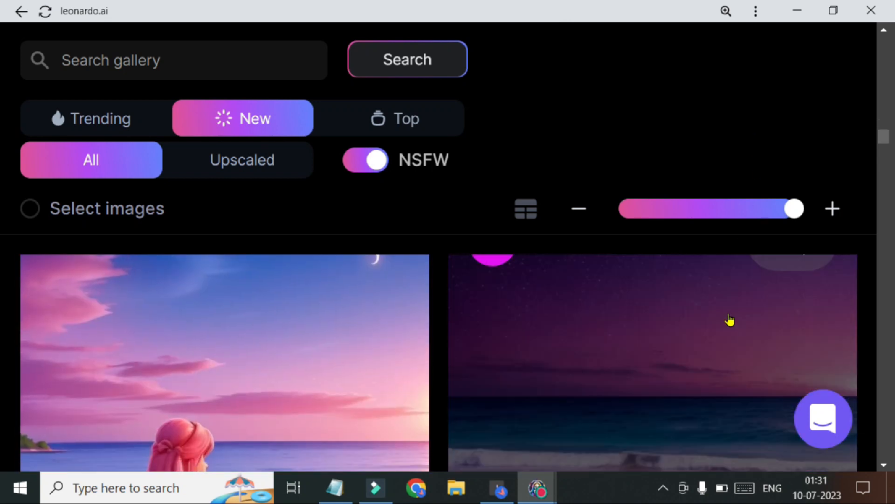
pyautogui.scroll(-5, 730, 320)
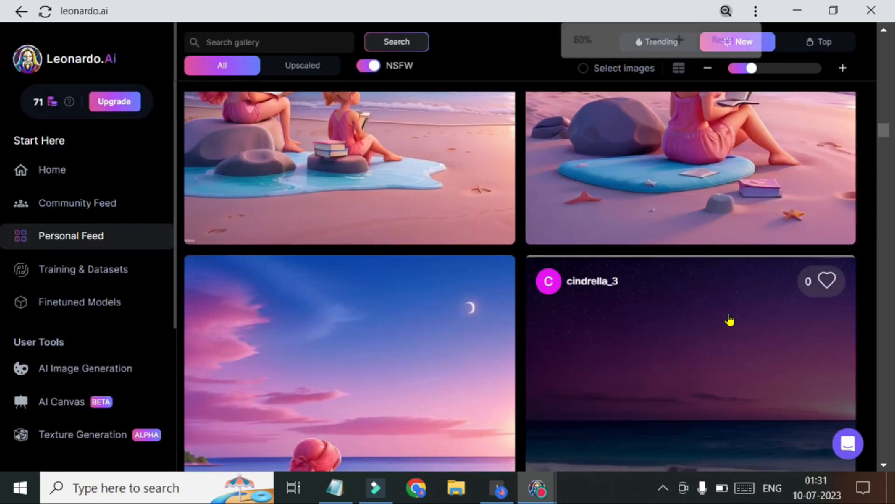
pyautogui.scroll(-10, 730, 320)
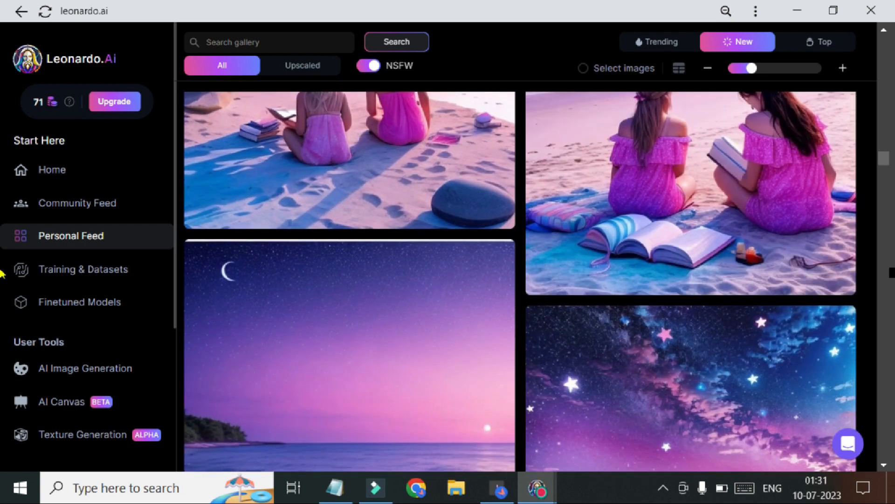
pyautogui.moveTo(887, 159); pyautogui.dragTo(875, 322)
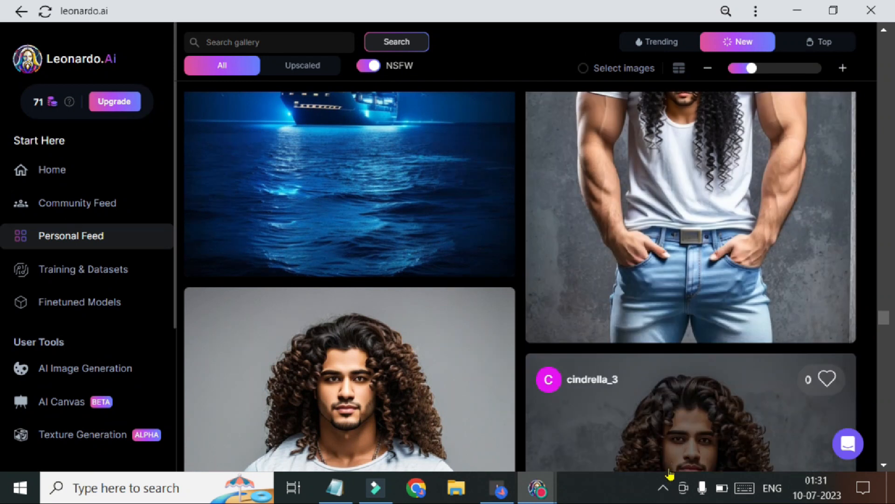
pyautogui.click(663, 490)
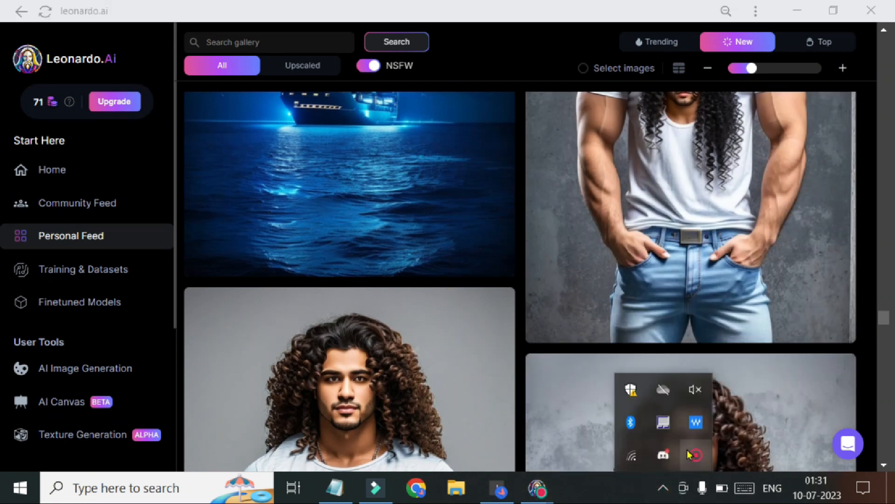